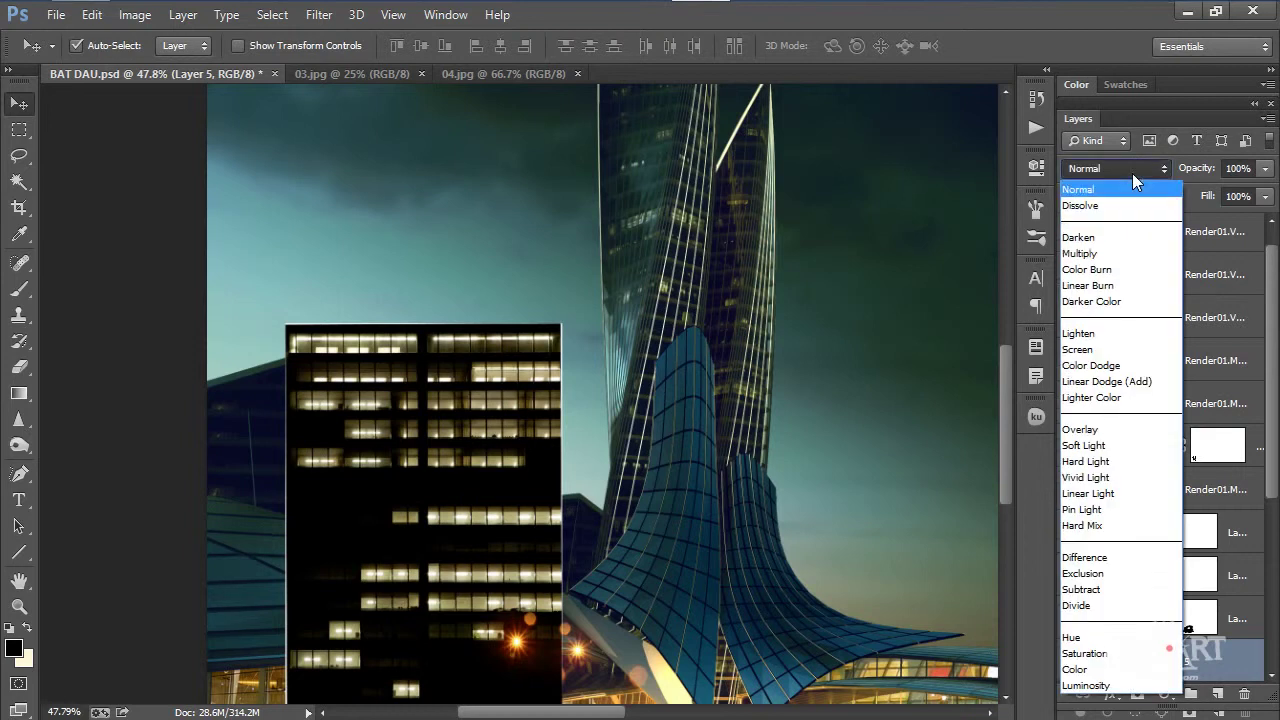
- Set the lit-windows layer's blend mode to Screen and move it over the dark building at the far left
{"action": "left_click", "coordinate": [1094, 352]}
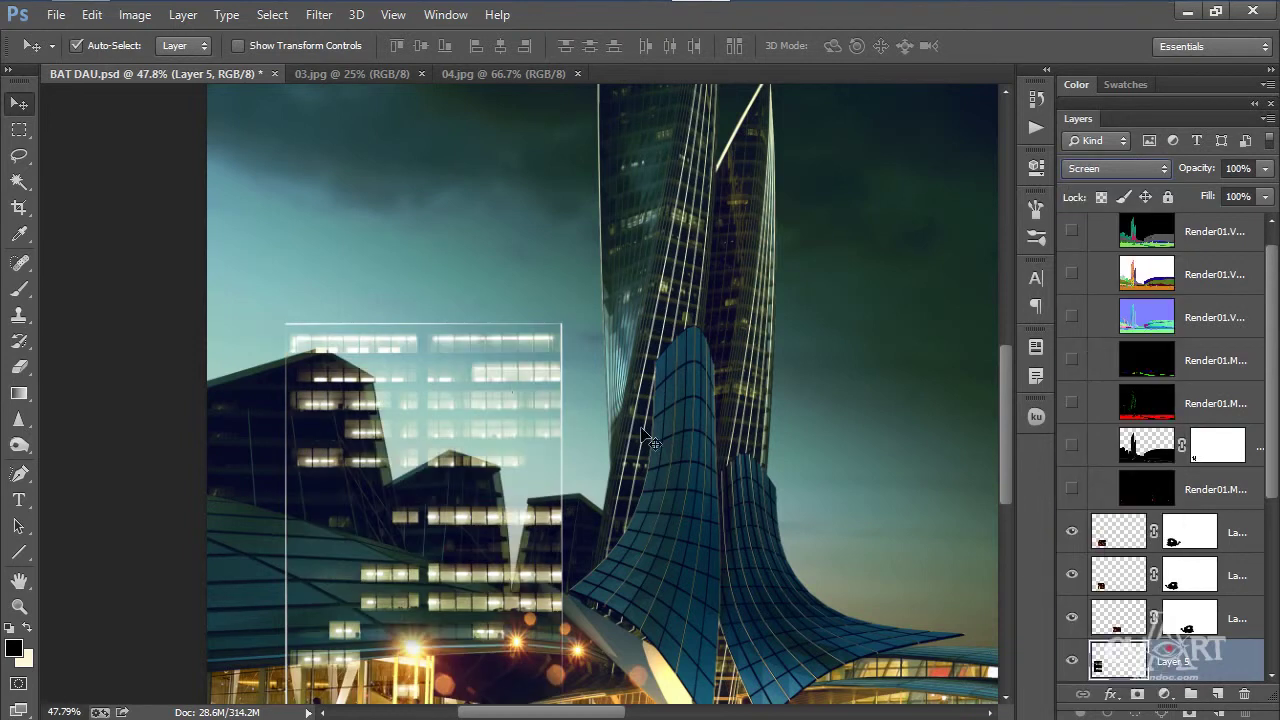
{"action": "left_click_drag", "start_coordinate": [481, 373], "coordinate": [422, 414]}
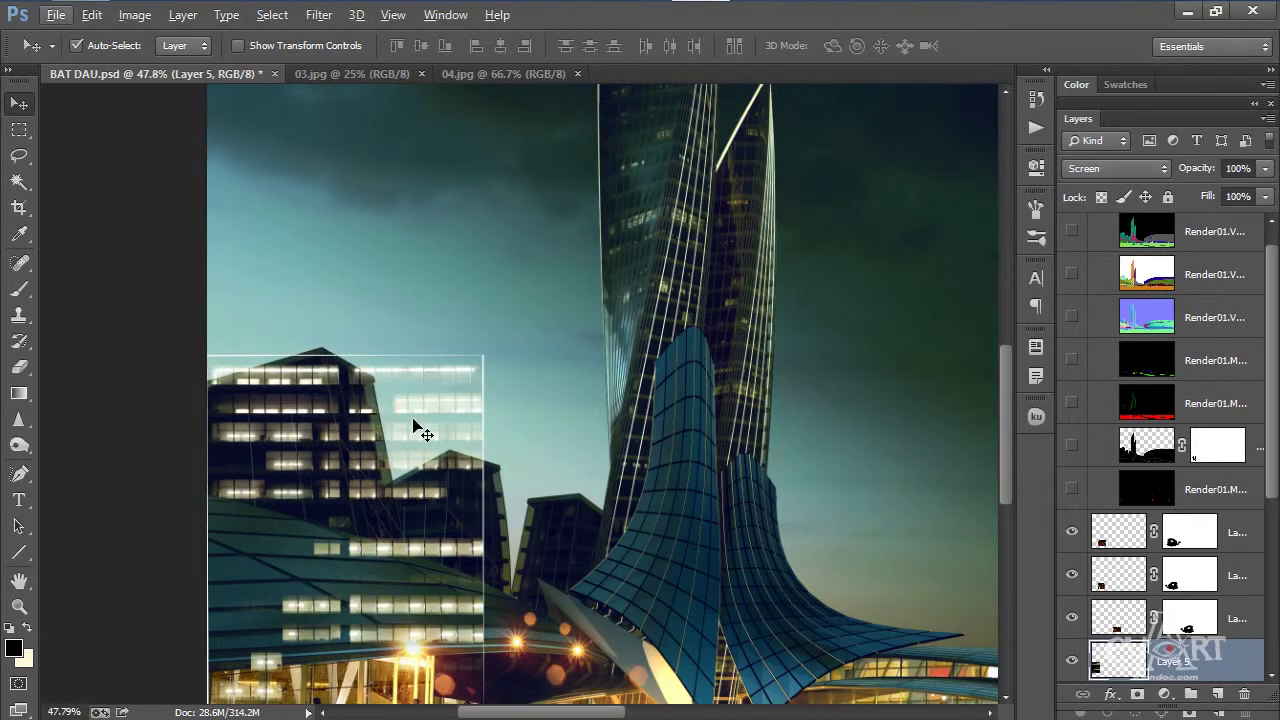
- Place a spare copy of the lit-windows layer beside the tall tower, and shift the original down onto the far-left building's facade
{"action": "left_click_drag", "start_coordinate": [418, 410], "coordinate": [913, 270]}
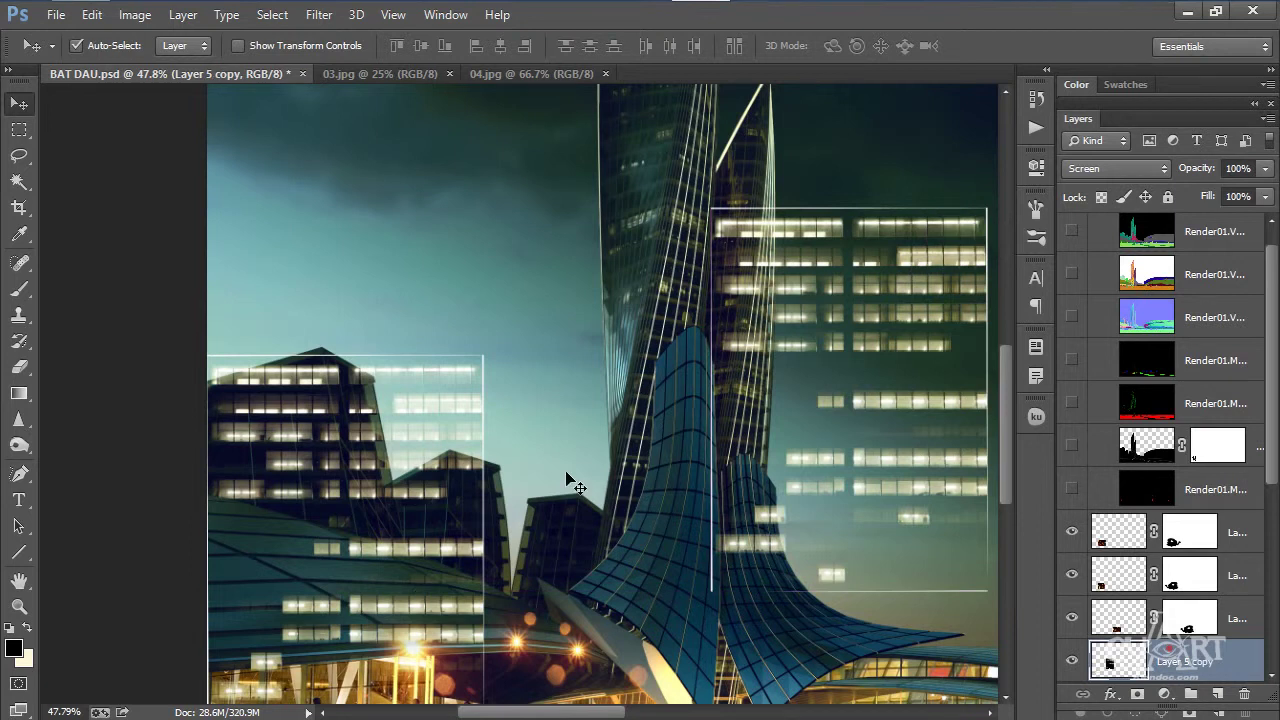
{"action": "scroll", "coordinate": [270, 444], "scroll_direction": "up", "scroll_amount": 3}
{"action": "left_click_drag", "start_coordinate": [320, 362], "coordinate": [320, 391]}
{"action": "scroll", "coordinate": [392, 440], "scroll_direction": "down", "scroll_amount": 4}
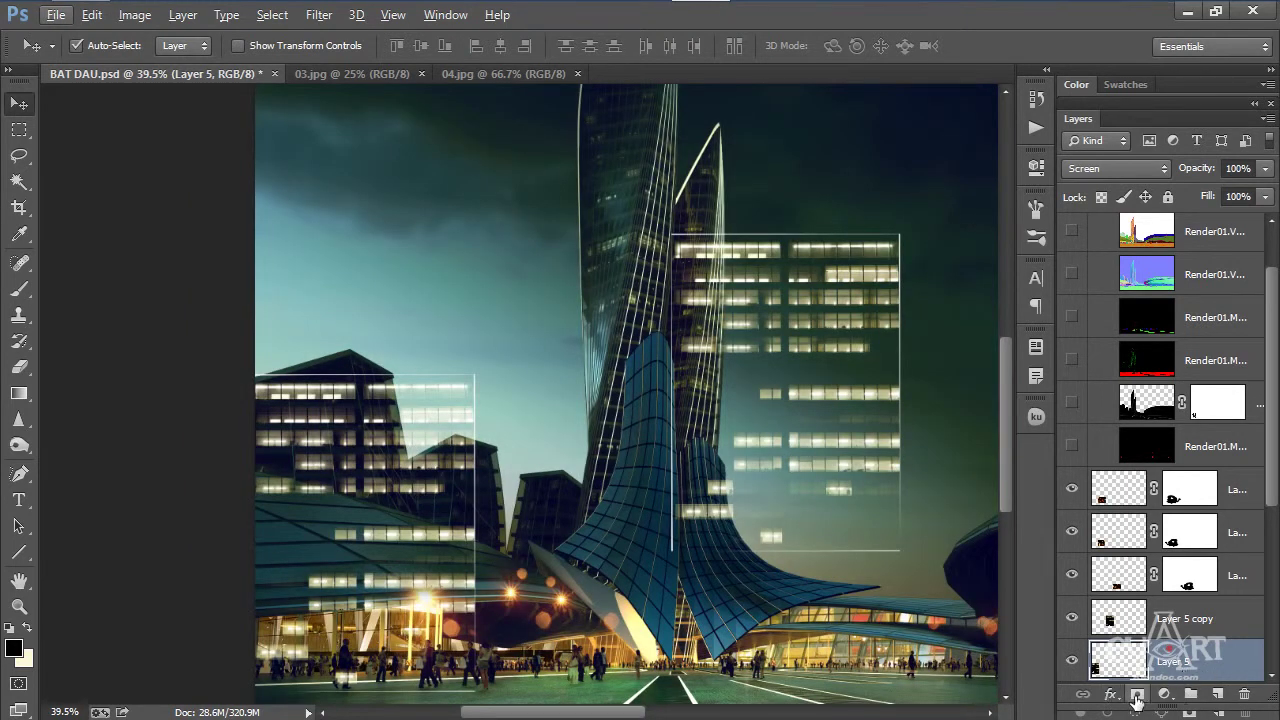
- Add a layer mask to Layer 5 and paint out the lights spilling beyond the far-left building's facade with a 160 px black brush
{"action": "left_click", "coordinate": [1146, 699]}
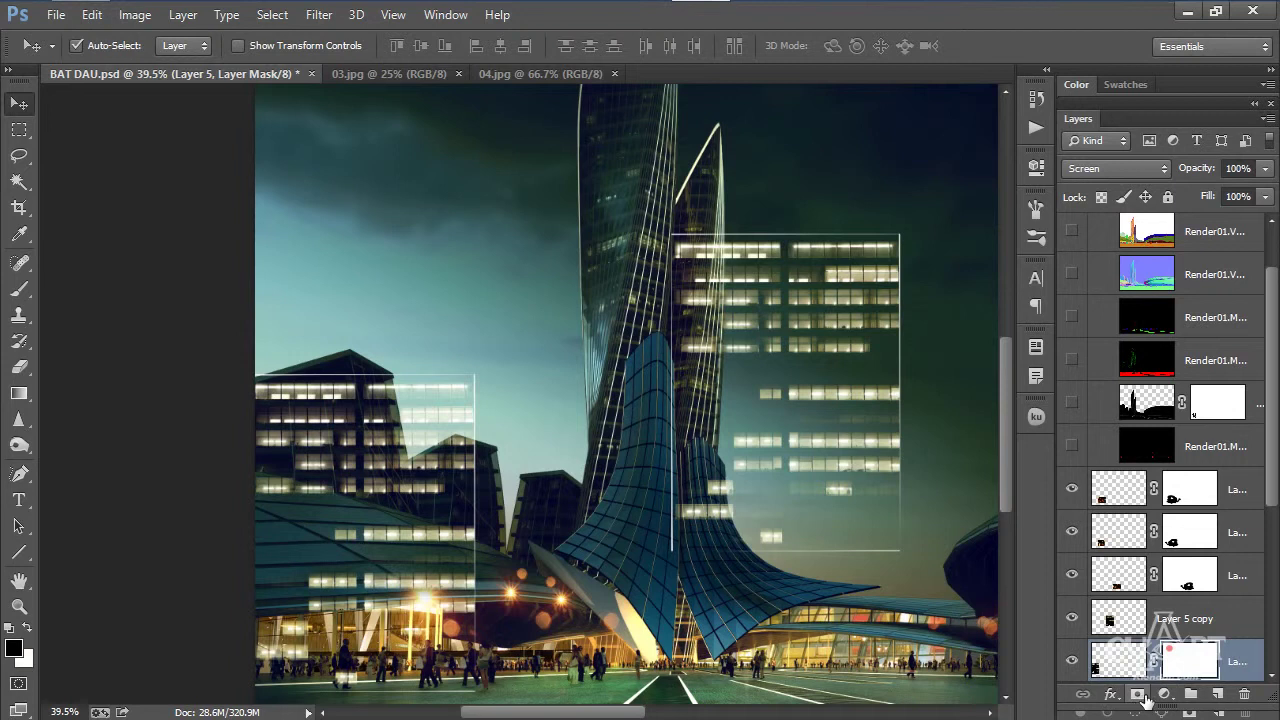
{"action": "left_click", "coordinate": [19, 289]}
{"action": "mouse_move", "coordinate": [406, 354]}
{"action": "left_mouse_down"}
{"action": "mouse_move", "coordinate": [440, 415]}
{"action": "mouse_move", "coordinate": [445, 328]}
{"action": "mouse_move", "coordinate": [455, 585]}
{"action": "mouse_move", "coordinate": [415, 550]}
{"action": "mouse_move", "coordinate": [345, 535]}
{"action": "mouse_move", "coordinate": [300, 500]}
{"action": "mouse_move", "coordinate": [345, 515]}
{"action": "mouse_move", "coordinate": [390, 575]}
{"action": "mouse_move", "coordinate": [402, 653]}
{"action": "mouse_move", "coordinate": [460, 520]}
{"action": "mouse_move", "coordinate": [428, 328]}
{"action": "left_mouse_up"}
{"action": "mouse_move", "coordinate": [332, 401]}
{"action": "left_mouse_down"}
{"action": "mouse_move", "coordinate": [370, 407]}
{"action": "mouse_move", "coordinate": [366, 543]}
{"action": "left_mouse_up"}
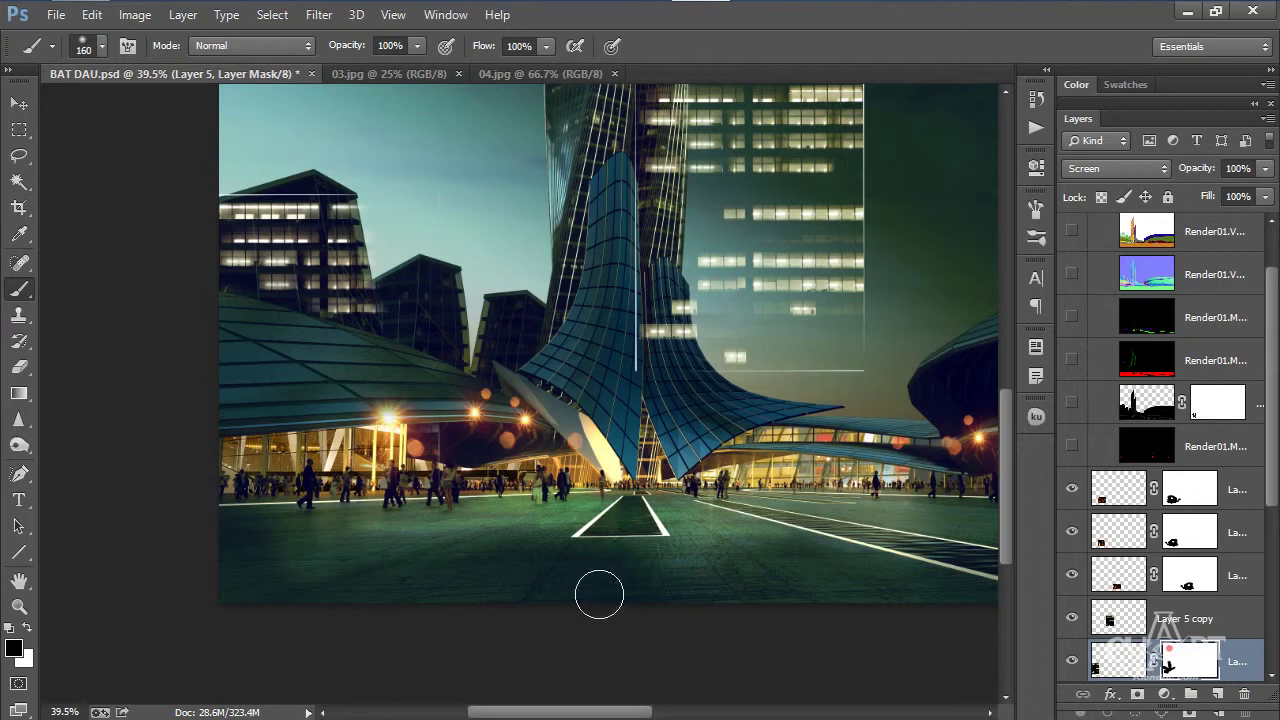
{"action": "scroll", "coordinate": [405, 375], "scroll_direction": "up", "scroll_amount": 5}
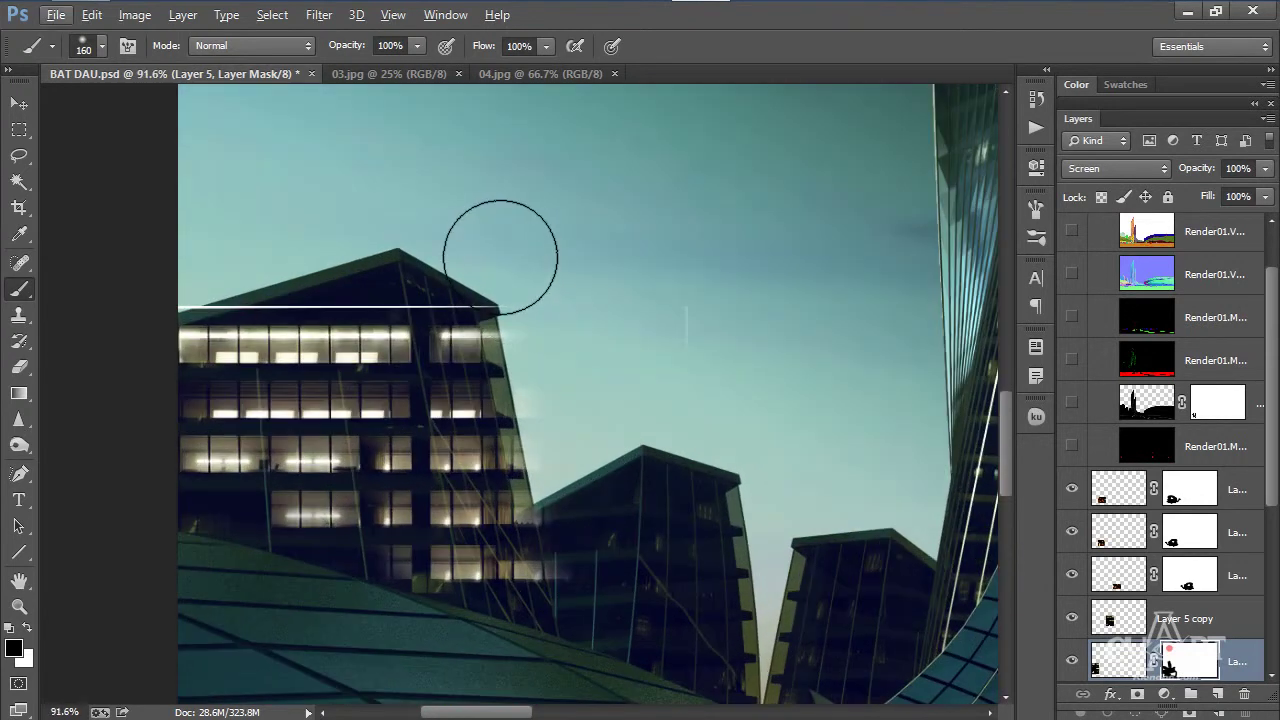
{"action": "mouse_move", "coordinate": [368, 264]}
{"action": "left_mouse_down"}
{"action": "mouse_move", "coordinate": [537, 253]}
{"action": "mouse_move", "coordinate": [289, 247]}
{"action": "mouse_move", "coordinate": [331, 267]}
{"action": "mouse_move", "coordinate": [340, 255]}
{"action": "mouse_move", "coordinate": [207, 251]}
{"action": "mouse_move", "coordinate": [482, 244]}
{"action": "mouse_move", "coordinate": [380, 248]}
{"action": "mouse_move", "coordinate": [413, 243]}
{"action": "left_mouse_up"}
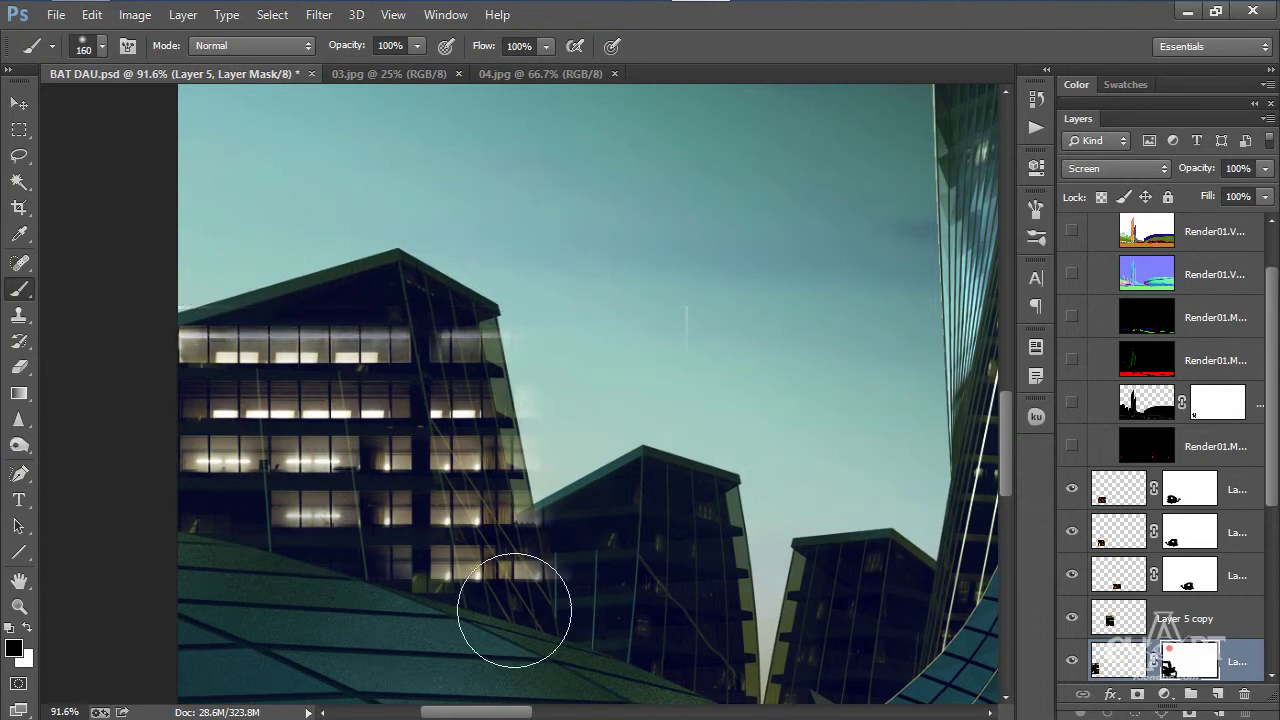
- Nudge Layer 5's lit windows slightly to the right and delete the part beyond the front facade's corner
{"action": "key", "text": "v"}
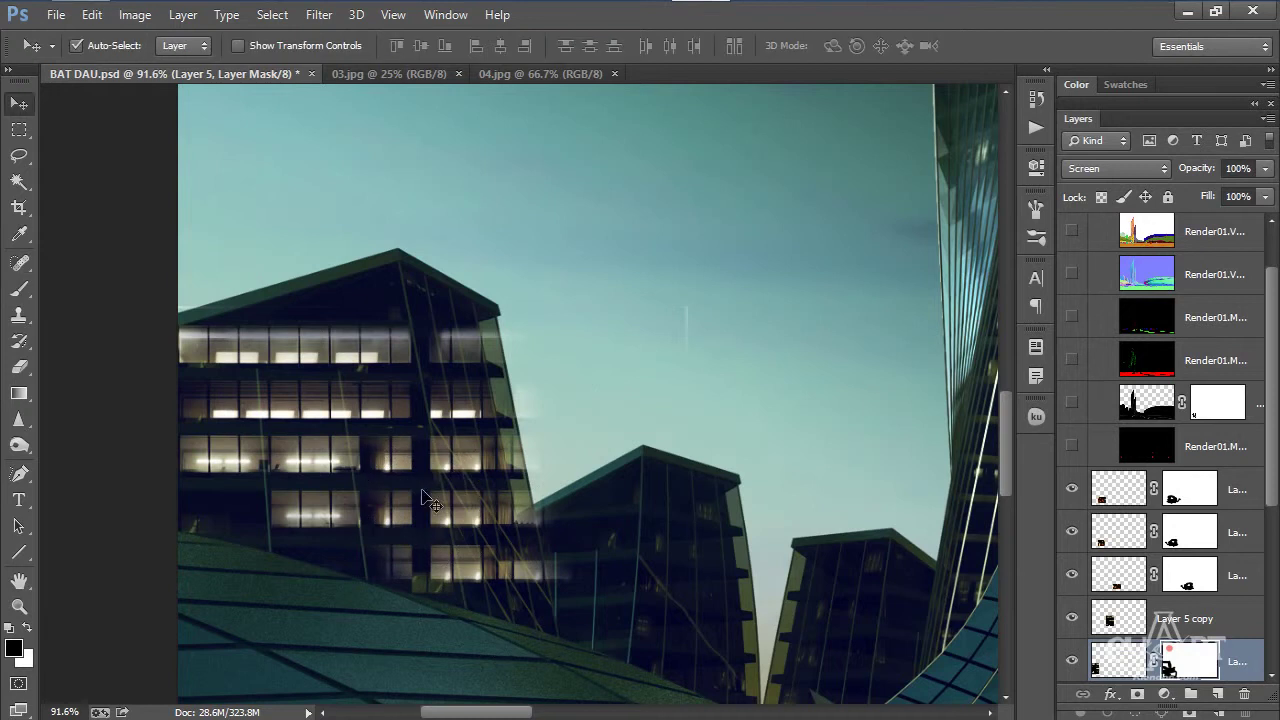
{"action": "mouse_move", "coordinate": [368, 360]}
{"action": "left_mouse_down"}
{"action": "mouse_move", "coordinate": [396, 362]}
{"action": "mouse_move", "coordinate": [384, 362]}
{"action": "left_mouse_up"}
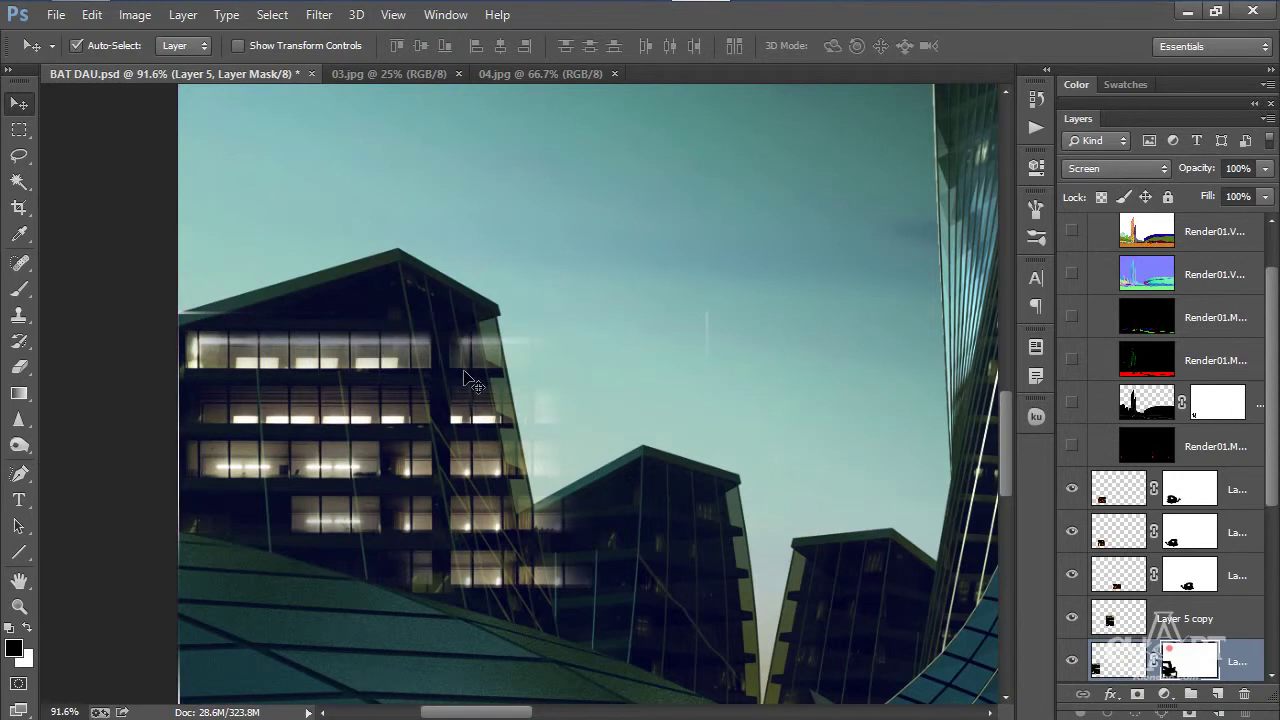
{"action": "left_click", "coordinate": [19, 130]}
{"action": "left_click_drag", "start_coordinate": [438, 281], "coordinate": [741, 665]}
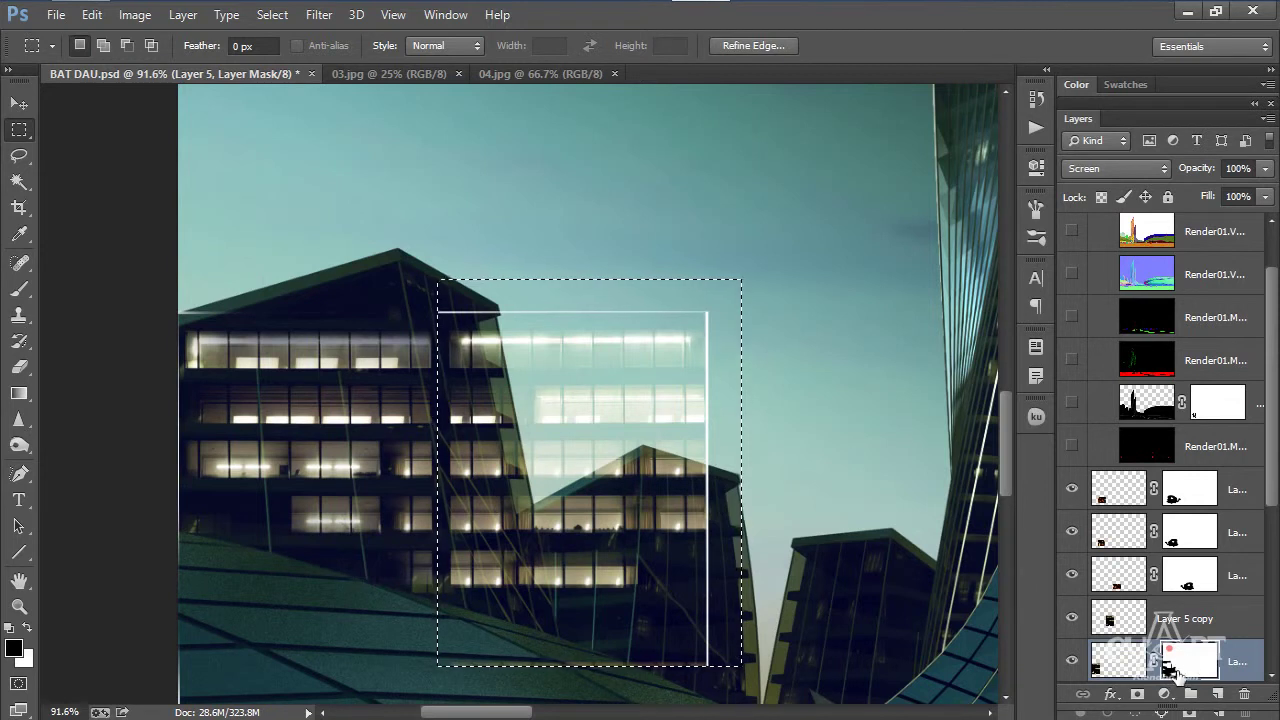
{"action": "left_click", "coordinate": [1118, 662]}
{"action": "key", "text": "Delete"}
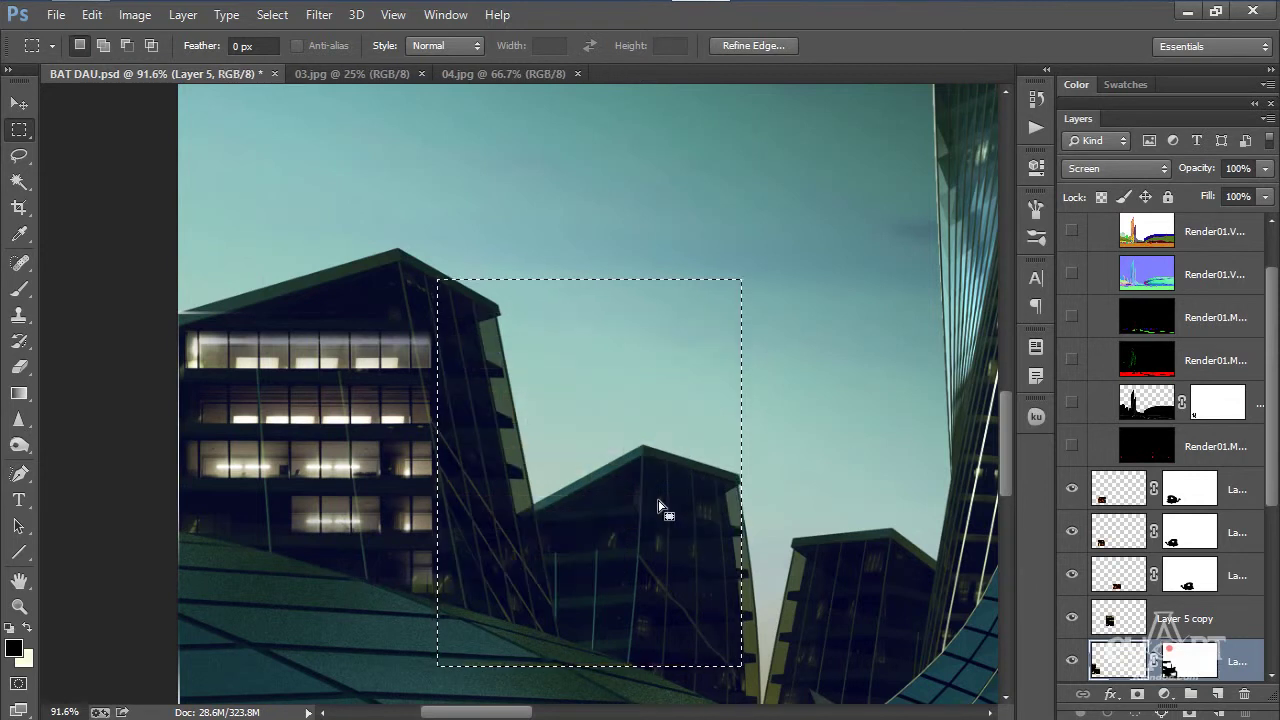
{"action": "key", "text": "ctrl+d"}
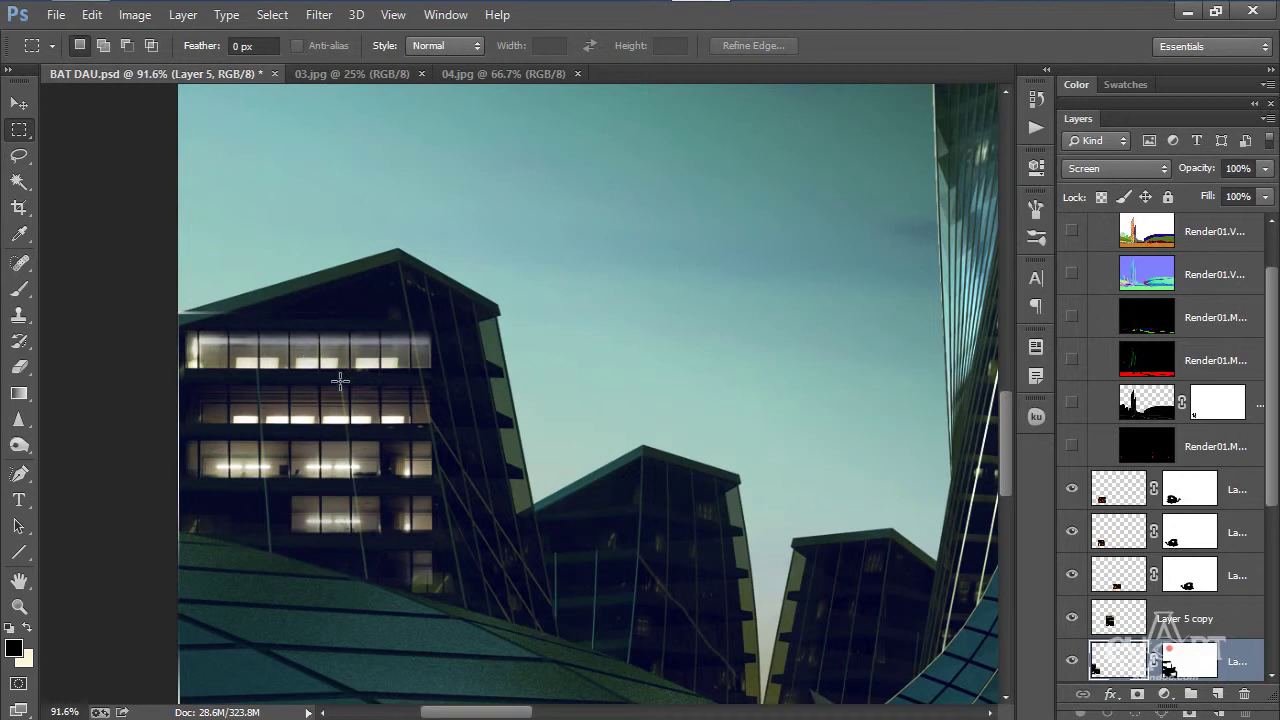
- Rotate Layer 5's lit windows about -4° and reposition them to follow the front facade's floor lines
{"action": "key", "text": "ctrl+t"}
{"action": "scroll", "coordinate": [450, 404], "scroll_direction": "up", "scroll_amount": 1}
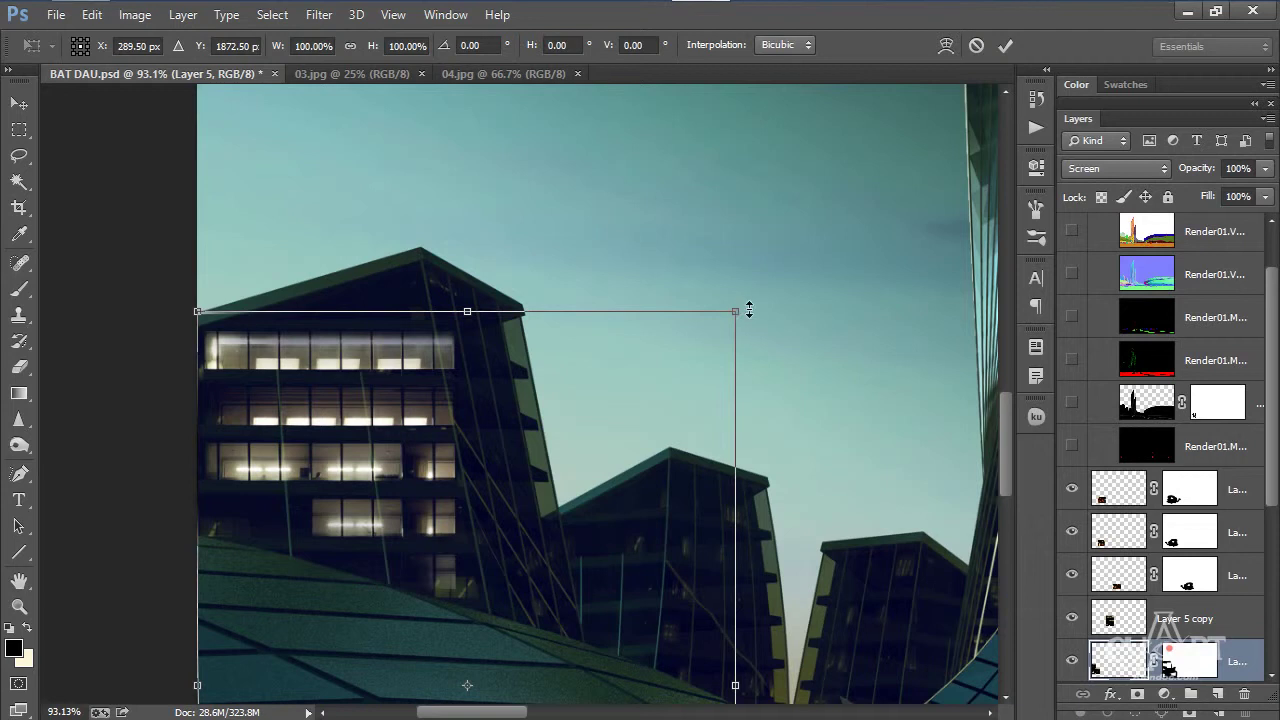
{"action": "left_click_drag", "start_coordinate": [751, 297], "coordinate": [728, 280]}
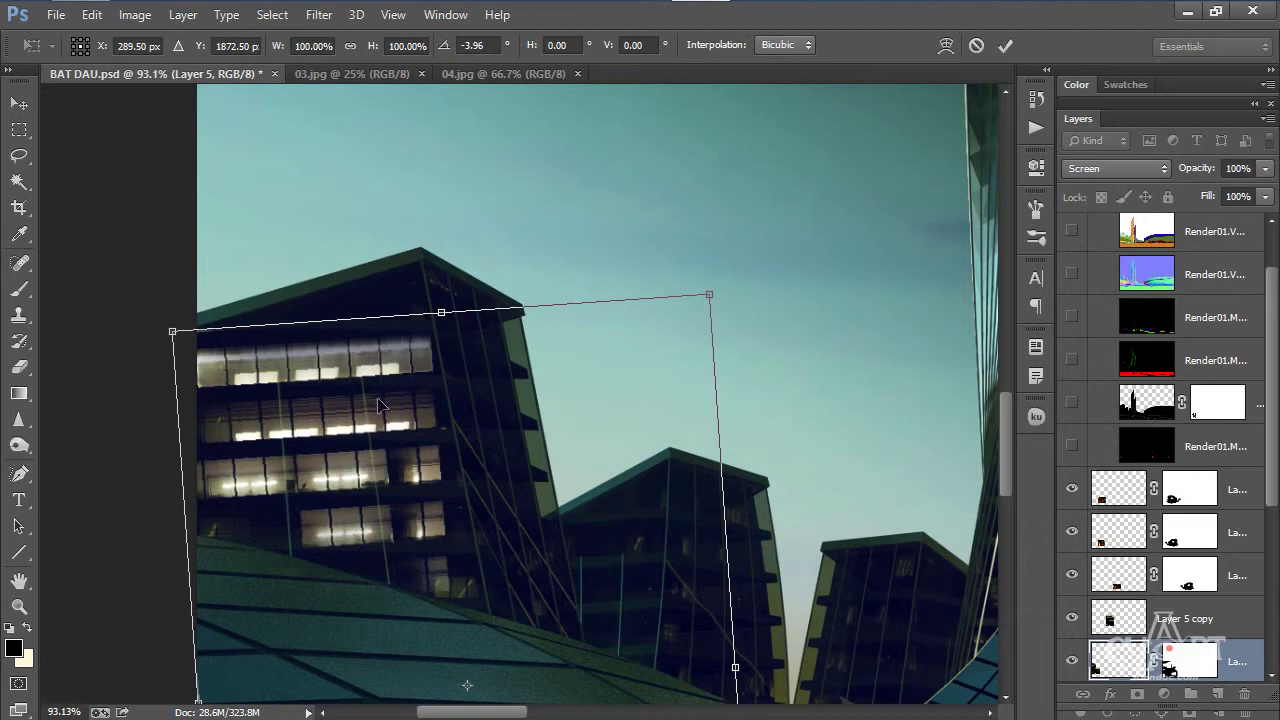
{"action": "left_click_drag", "start_coordinate": [380, 360], "coordinate": [393, 345]}
{"action": "key", "text": "Return"}
{"action": "key", "text": "m"}
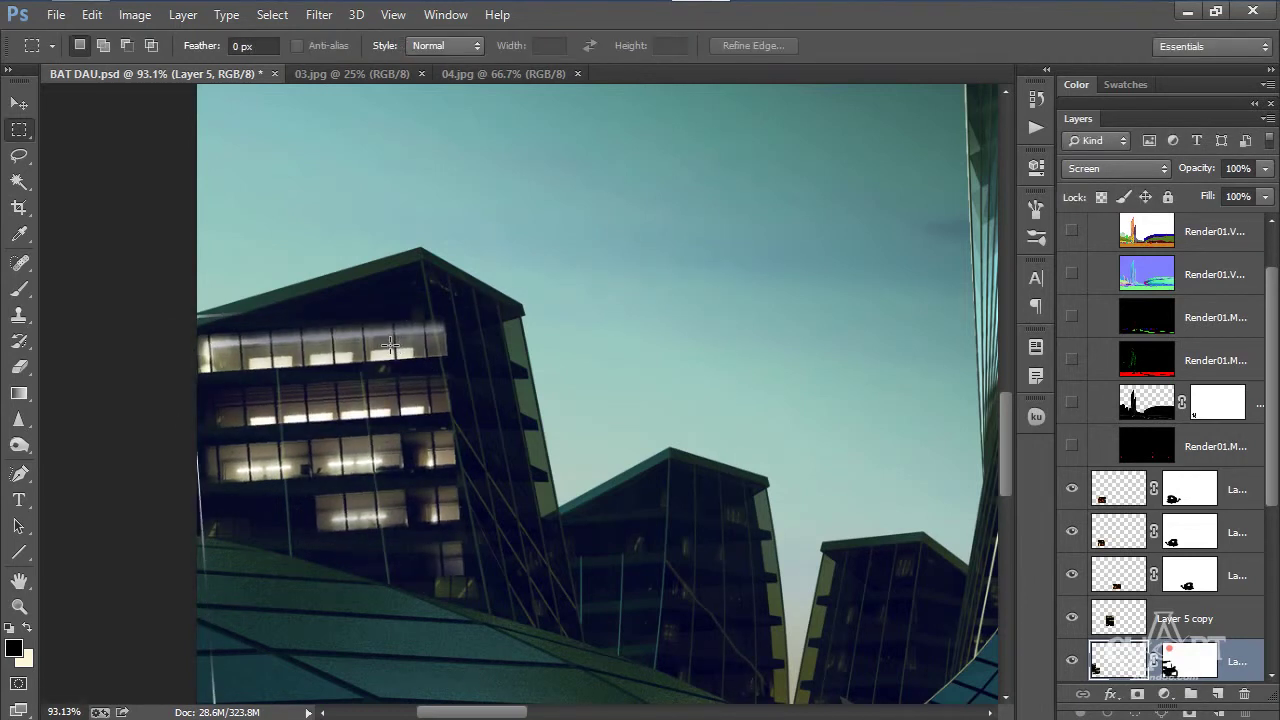
- Paint on Layer 5's mask to hide the leftover bright edges around the far-left building's front facade
{"action": "left_click", "coordinate": [1190, 668]}
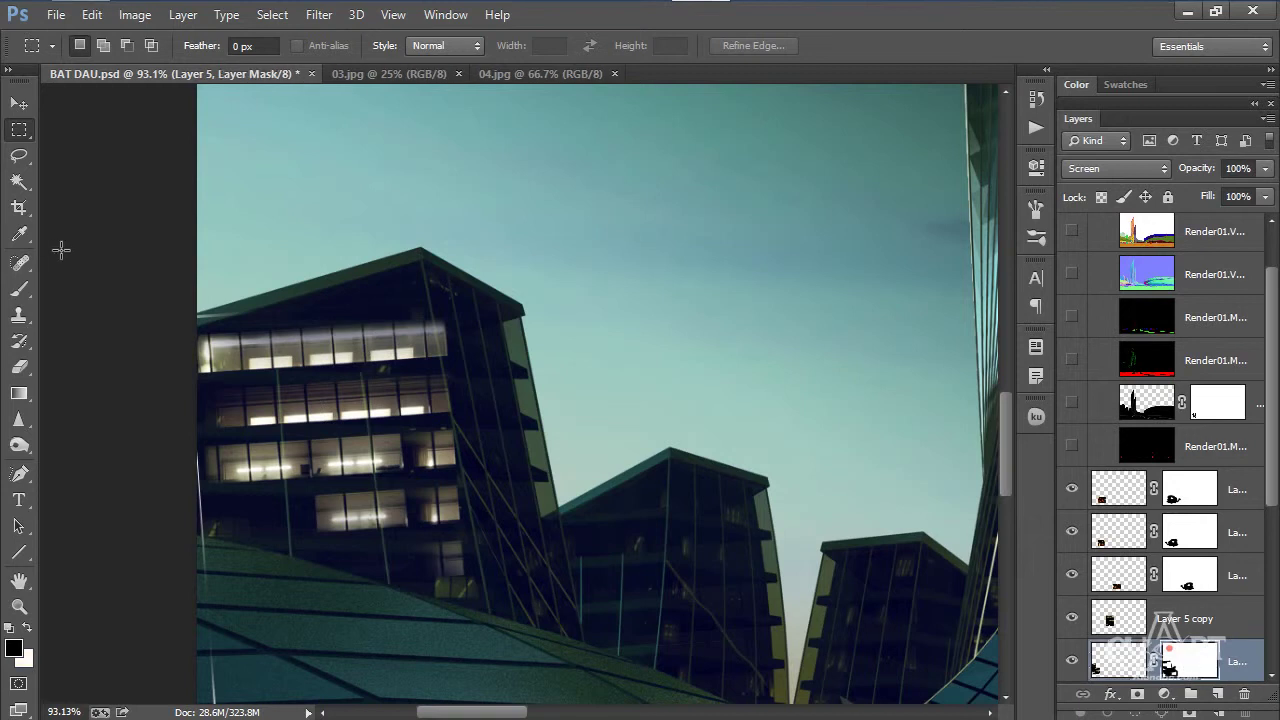
{"action": "left_click", "coordinate": [19, 289]}
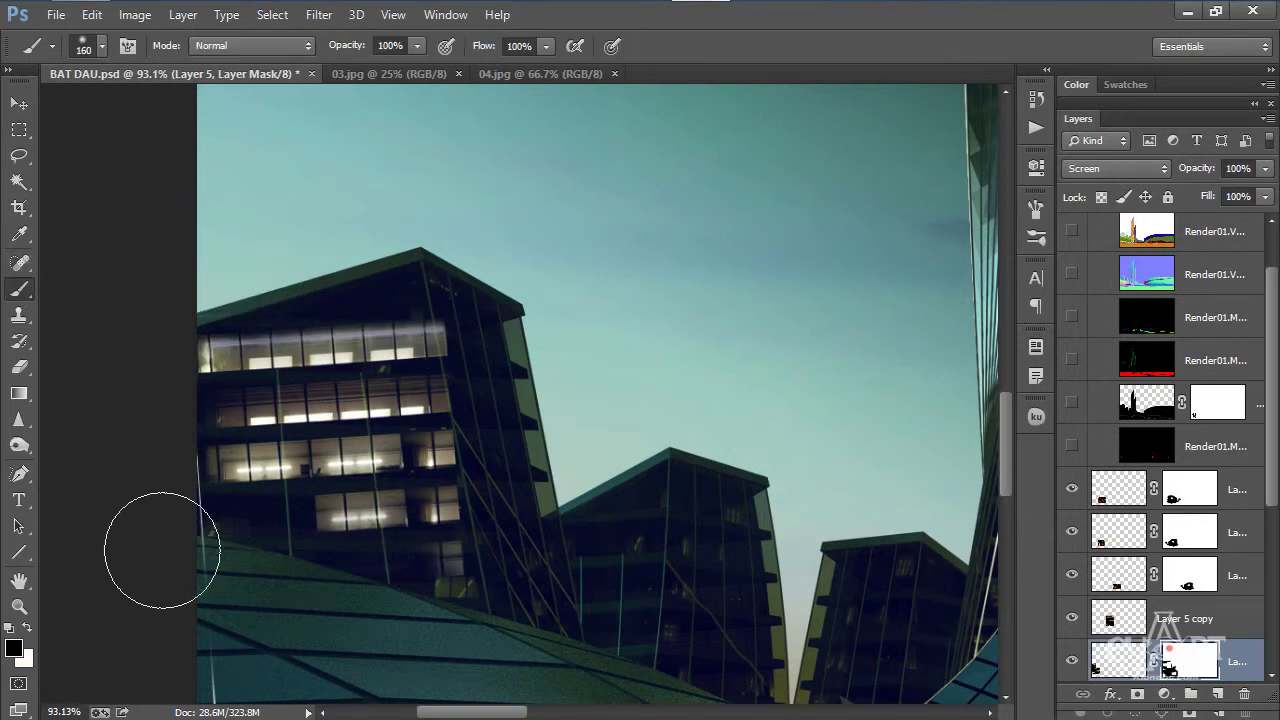
{"action": "left_click_drag", "start_coordinate": [281, 548], "coordinate": [299, 256]}
{"action": "left_click_drag", "start_coordinate": [217, 296], "coordinate": [310, 585]}
{"action": "left_click_drag", "start_coordinate": [535, 464], "coordinate": [520, 683]}
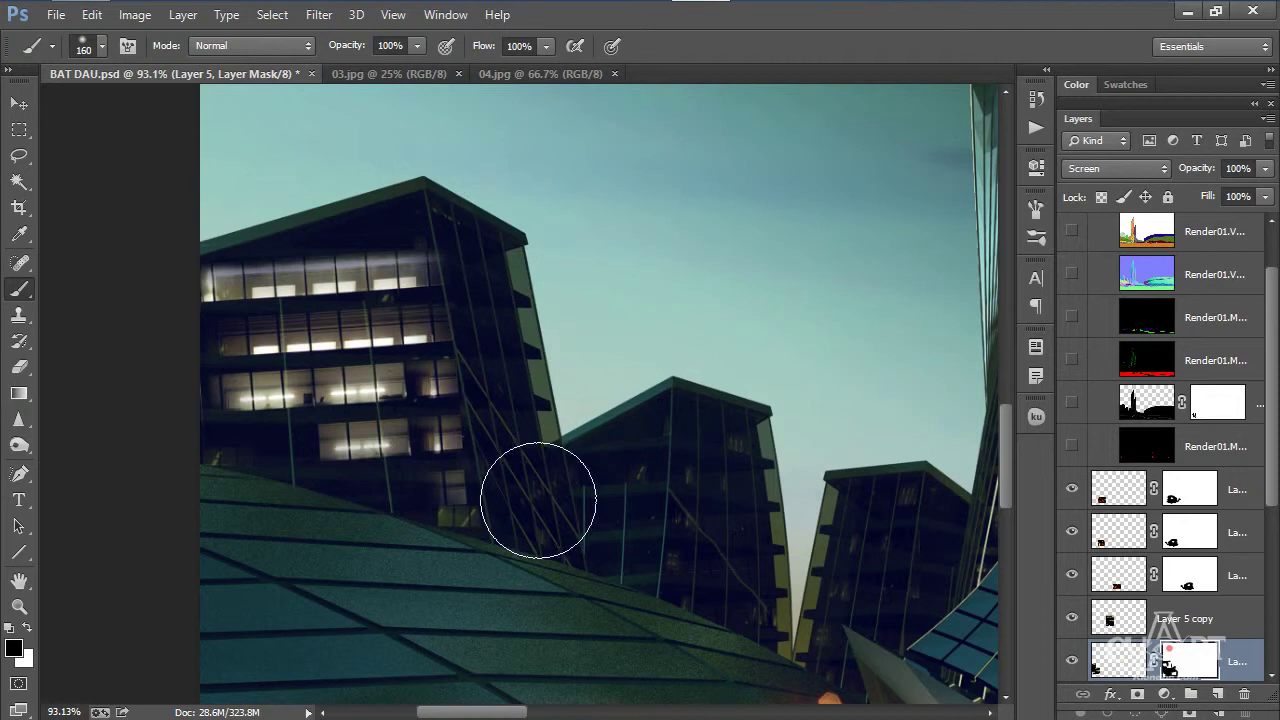
- Reduce Layer 5's opacity to 60%
{"action": "left_click", "coordinate": [1264, 169]}
{"action": "left_click_drag", "start_coordinate": [1263, 190], "coordinate": [1222, 195]}
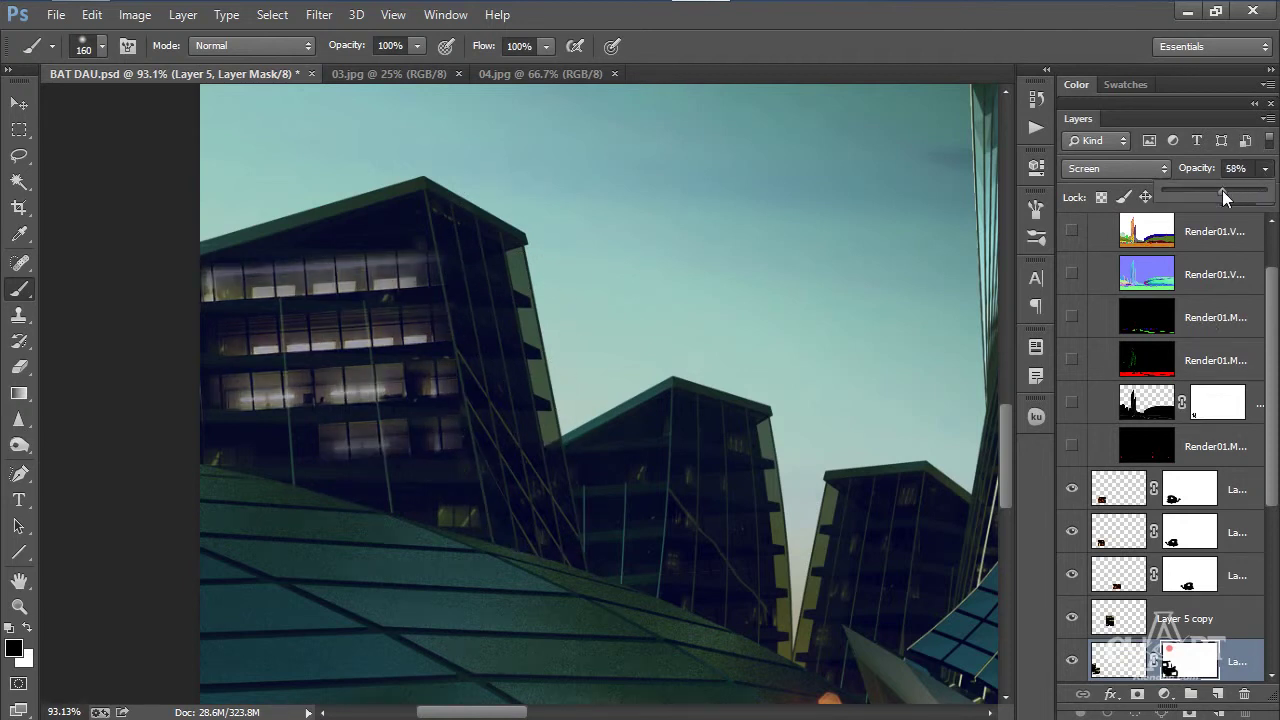
{"action": "left_click", "coordinate": [1232, 169]}
{"action": "type", "text": "60"}
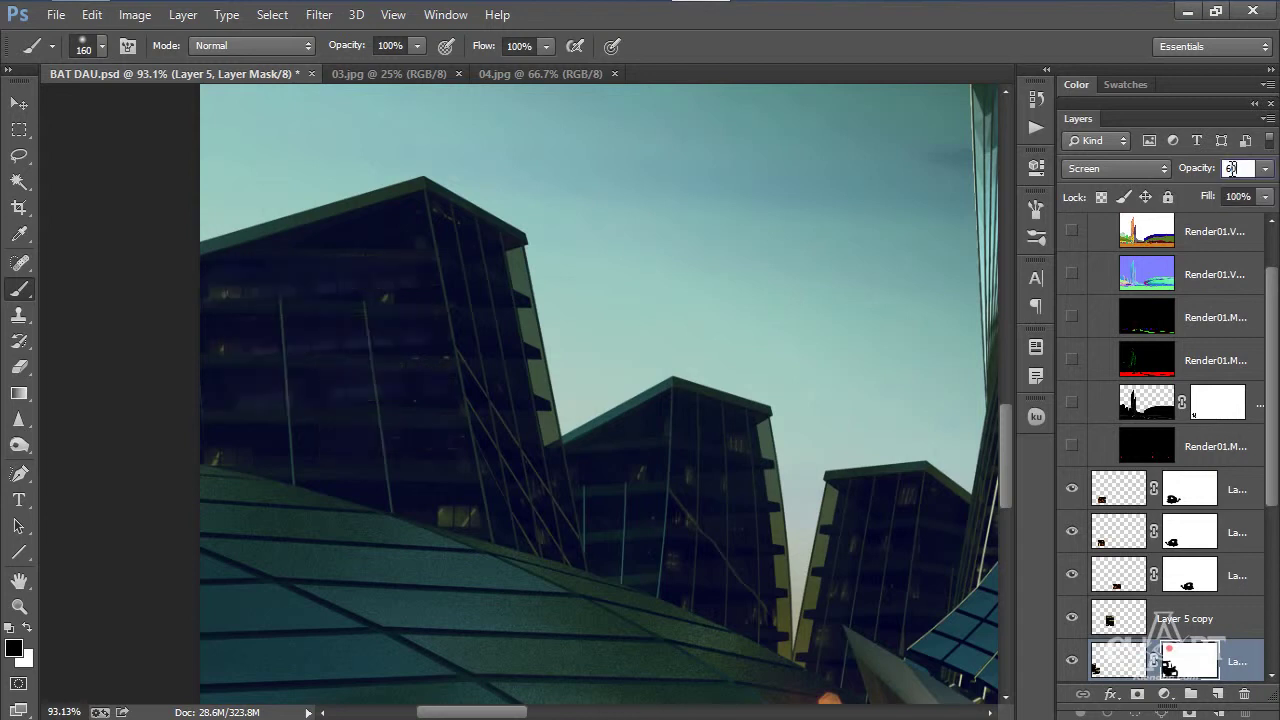
{"action": "type", "text": "v"}
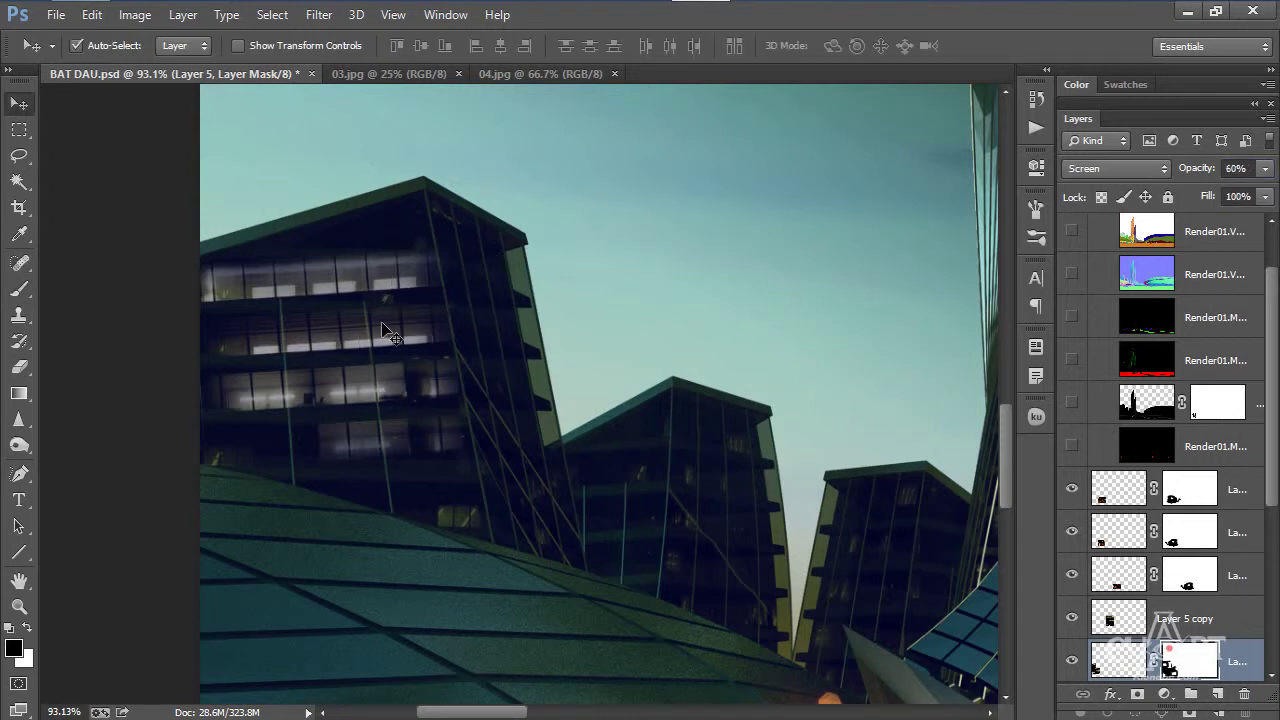
- Duplicate the spare lit-windows layer and place the new copy above the dark buildings on the left
{"action": "scroll", "coordinate": [366, 313], "scroll_direction": "down", "scroll_amount": 4}
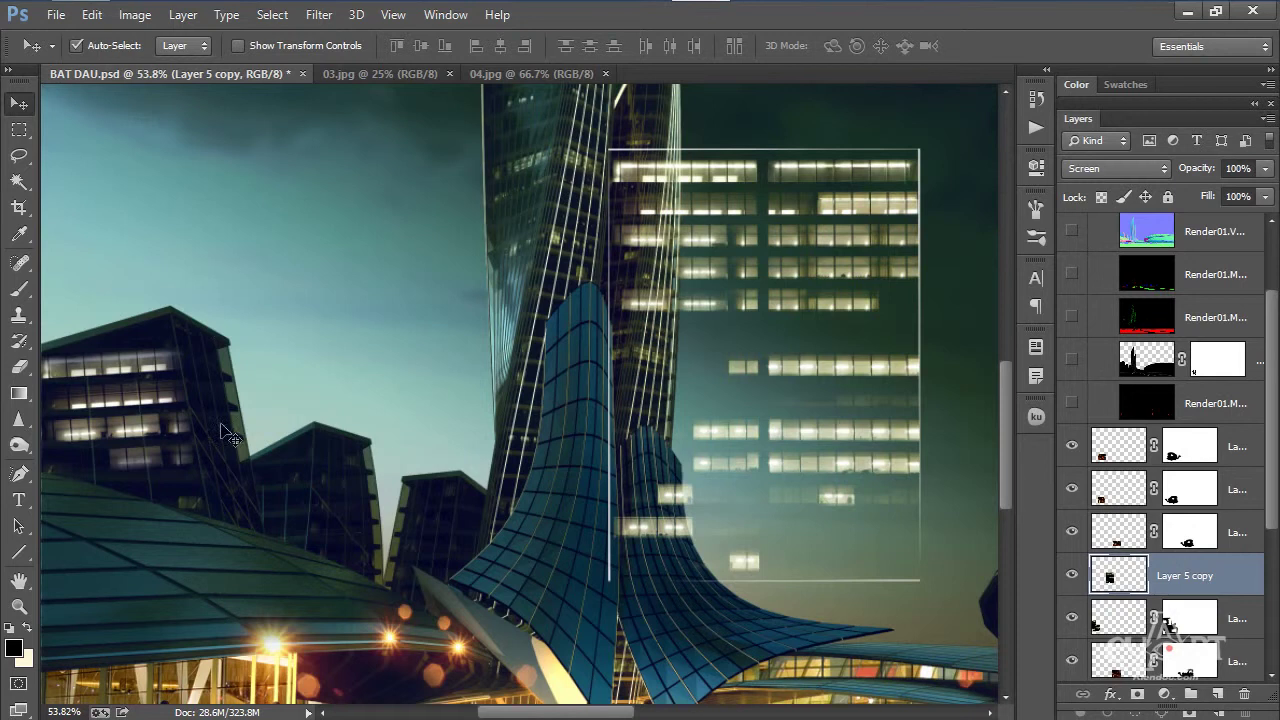
{"action": "left_click_drag", "start_coordinate": [740, 176], "coordinate": [352, 191]}
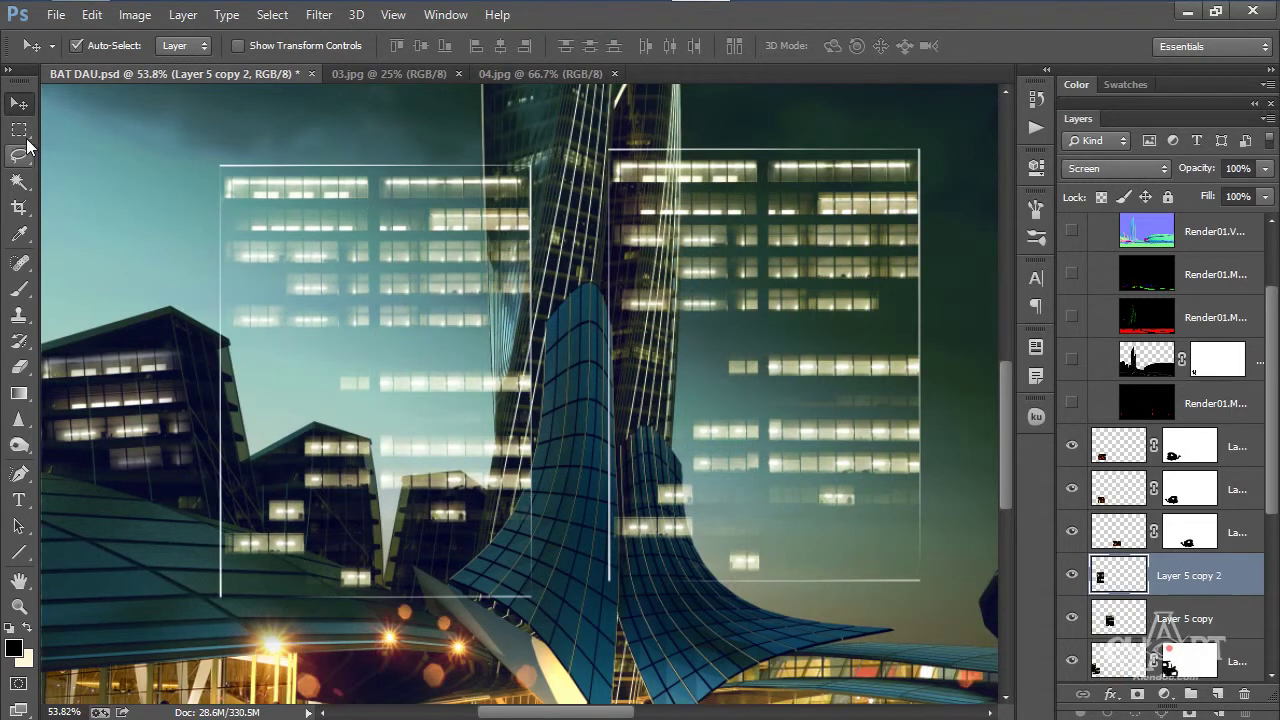
- Trim Layer 5 copy 2 to its upper middle block of windows by deleting its right, left and lower parts
{"action": "left_click", "coordinate": [19, 130]}
{"action": "left_click_drag", "start_coordinate": [373, 141], "coordinate": [590, 628]}
{"action": "key", "text": "Delete"}
{"action": "mouse_move", "coordinate": [184, 122]}
{"action": "left_mouse_down"}
{"action": "mouse_move", "coordinate": [403, 173]}
{"action": "mouse_move", "coordinate": [228, 329]}
{"action": "mouse_move", "coordinate": [229, 611]}
{"action": "left_mouse_up"}
{"action": "key", "text": "Delete"}
{"action": "left_click_drag", "start_coordinate": [443, 341], "coordinate": [393, 630]}
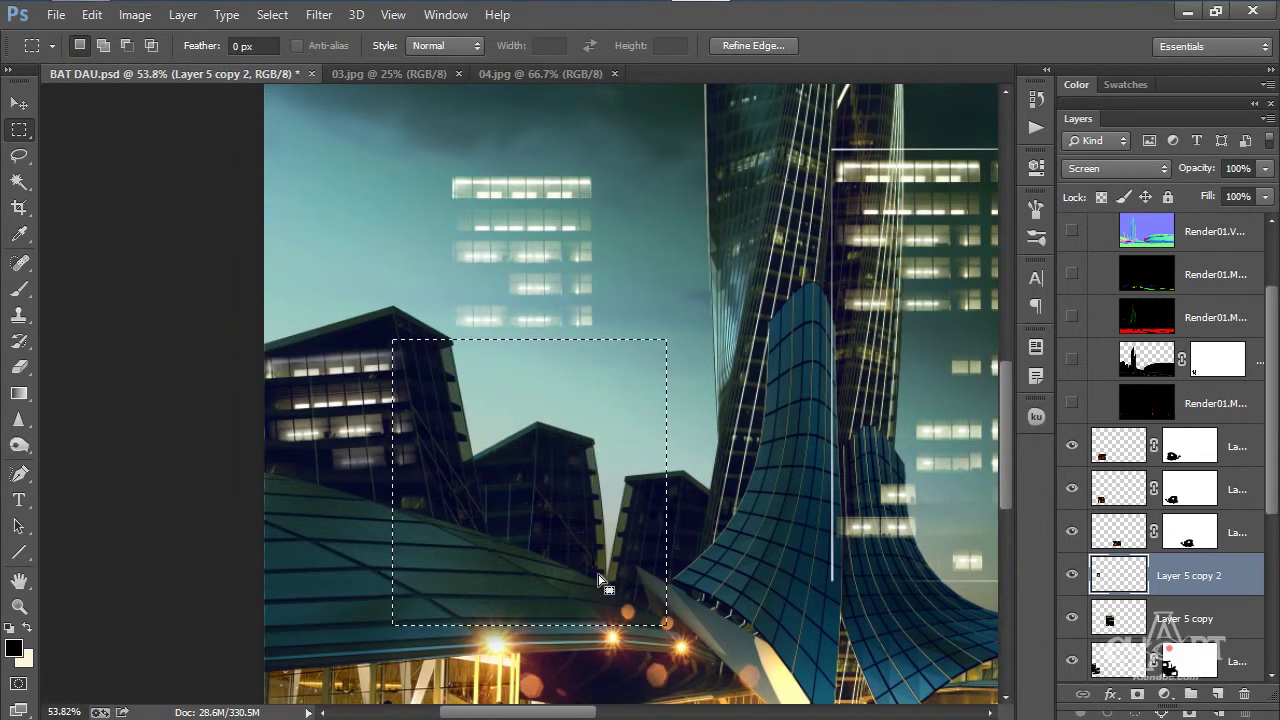
{"action": "left_click", "coordinate": [605, 524]}
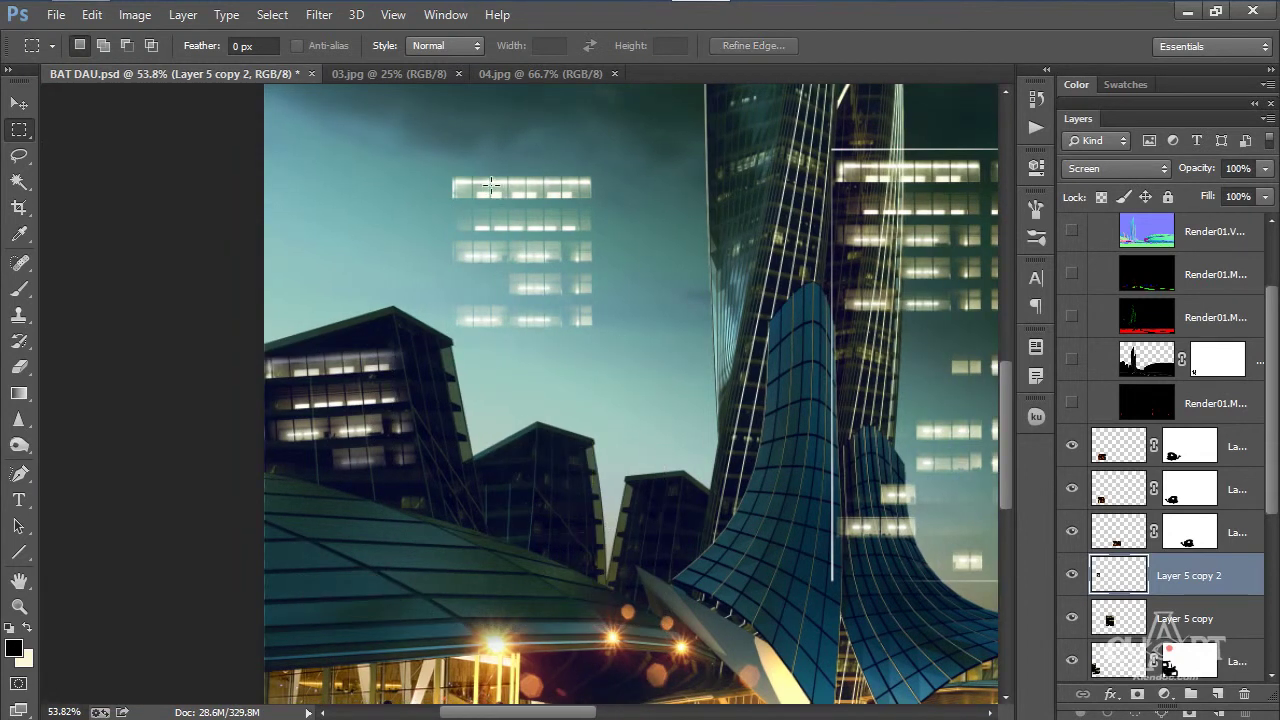
- Move the trimmed windows onto the far-left building's side face and distort their corners to match its perspective
{"action": "key", "text": "v"}
{"action": "left_click_drag", "start_coordinate": [534, 191], "coordinate": [436, 366]}
{"action": "key", "text": "ctrl+t"}
{"action": "scroll", "coordinate": [436, 366], "scroll_direction": "up", "scroll_amount": 1}
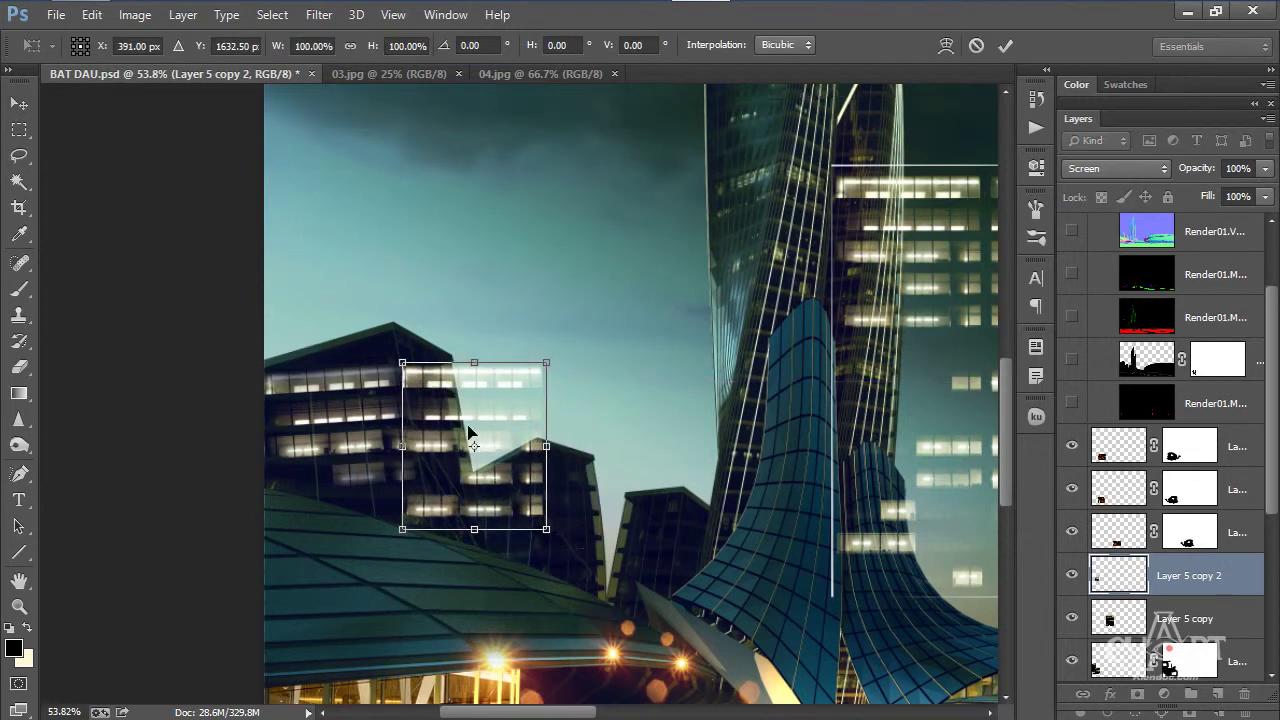
{"action": "scroll", "coordinate": [468, 425], "scroll_direction": "up", "scroll_amount": 2}
{"action": "right_click", "coordinate": [483, 359]}
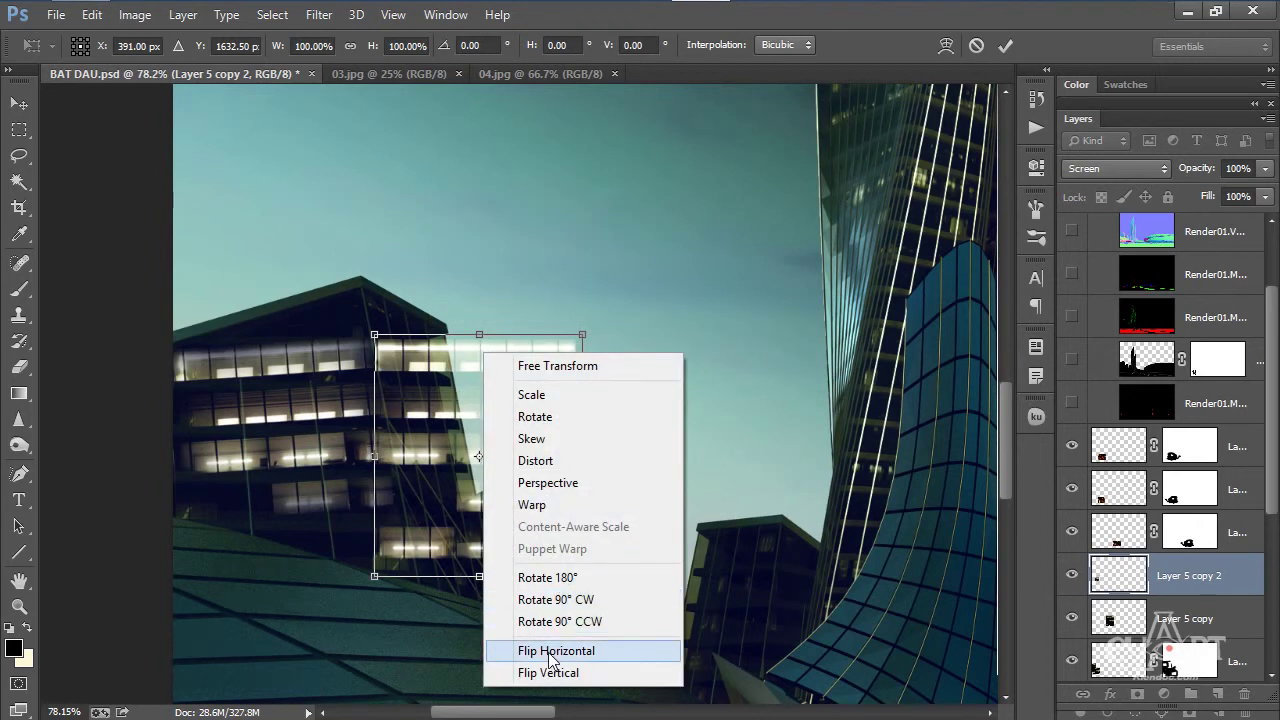
{"action": "left_click", "coordinate": [541, 462]}
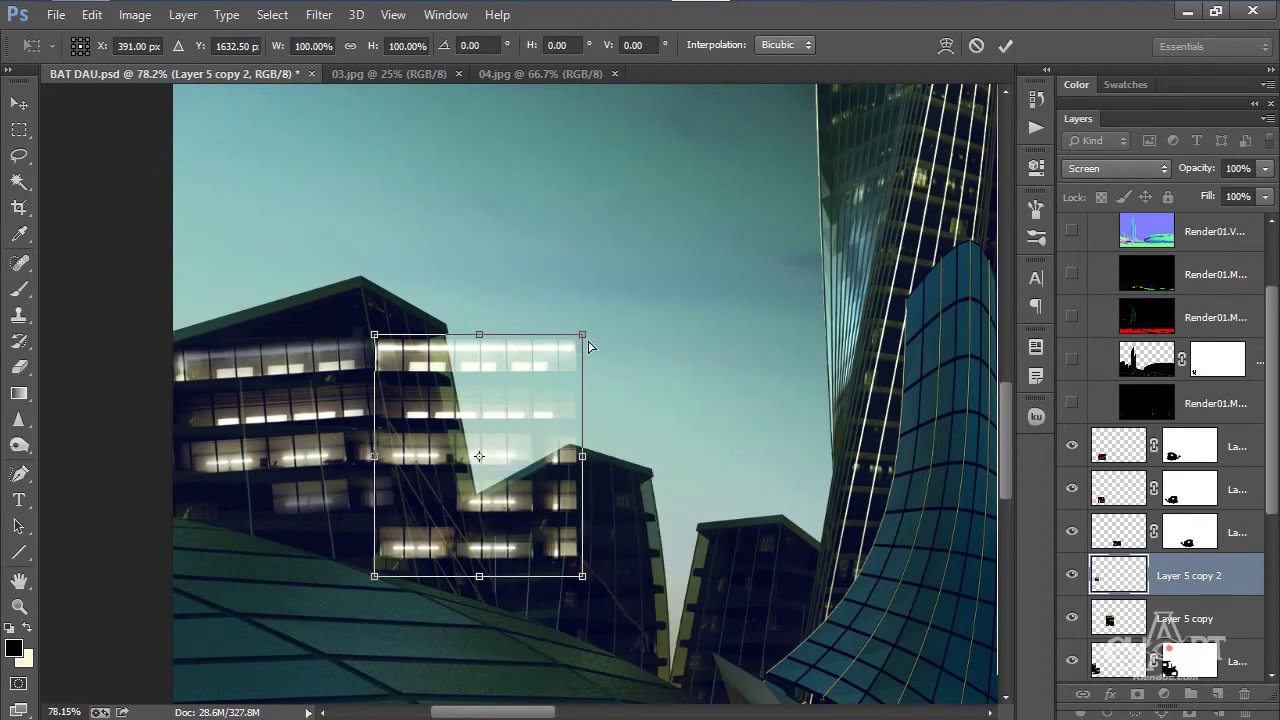
{"action": "left_click_drag", "start_coordinate": [585, 341], "coordinate": [455, 364]}
{"action": "left_click_drag", "start_coordinate": [376, 577], "coordinate": [414, 582]}
{"action": "left_click_drag", "start_coordinate": [583, 580], "coordinate": [493, 577]}
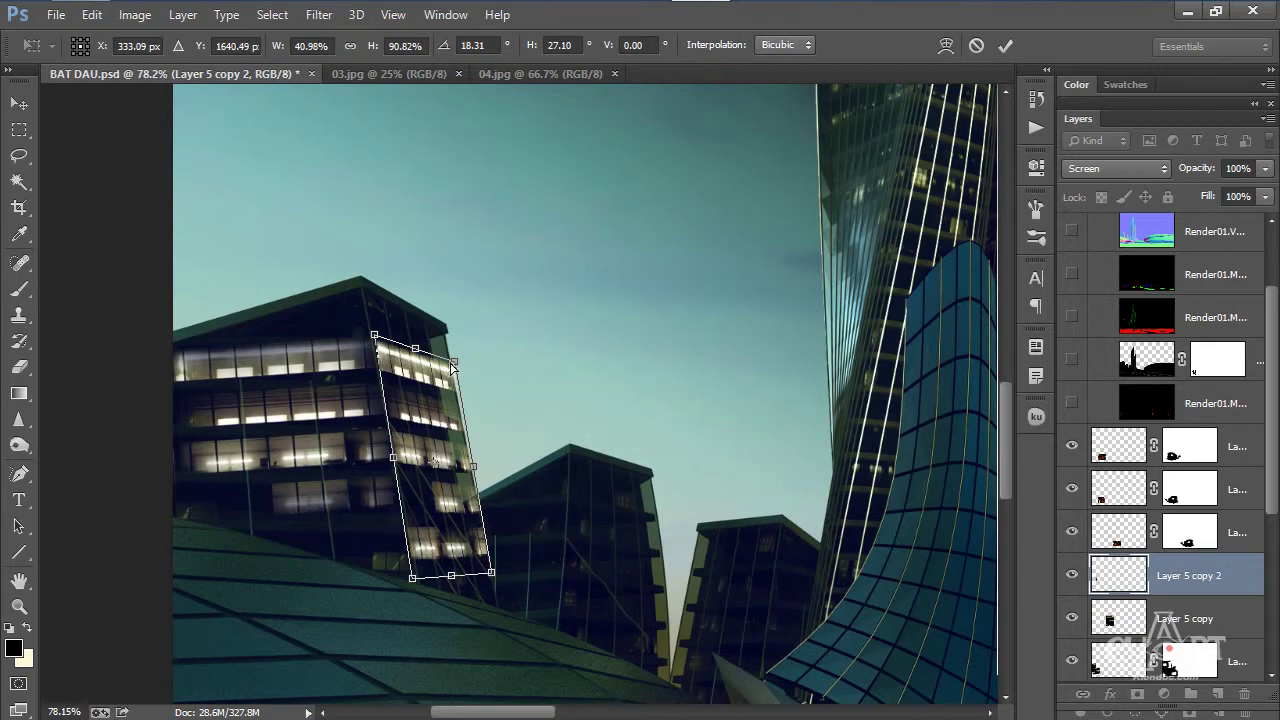
- Refine the distorted windows' corners to fit the narrow side face more closely, and apply the transform
{"action": "left_click_drag", "start_coordinate": [457, 368], "coordinate": [446, 362]}
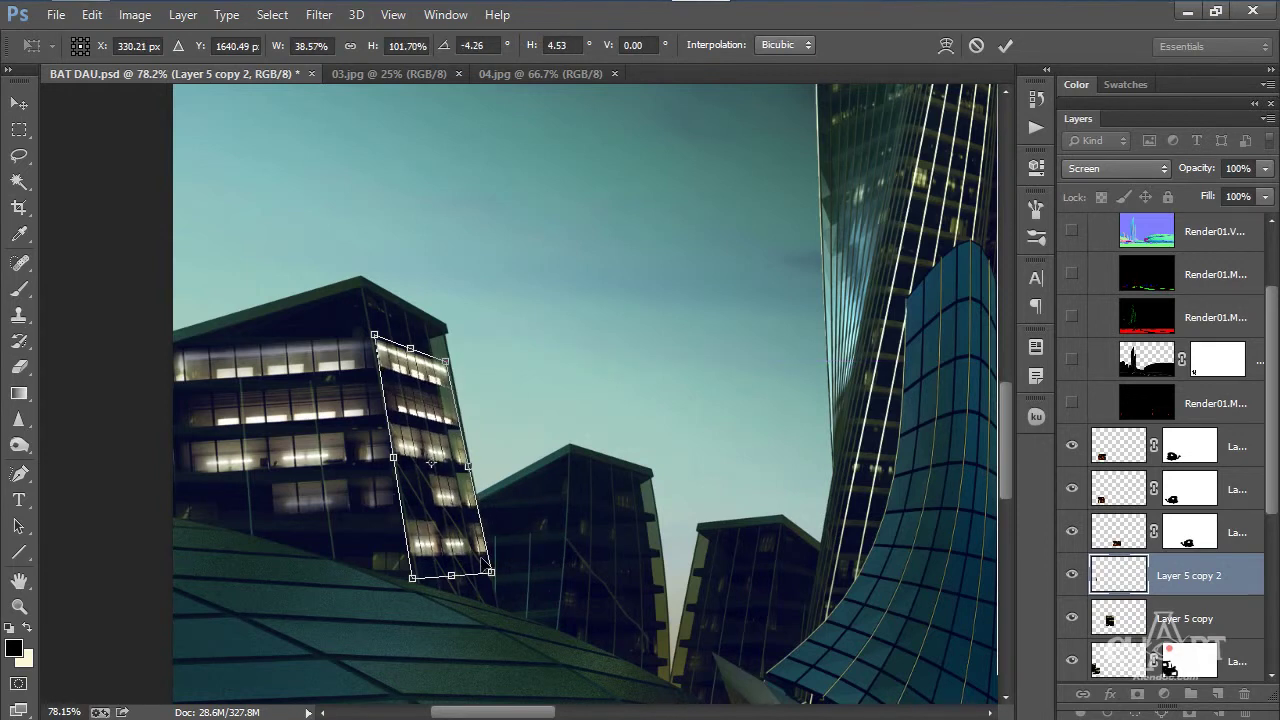
{"action": "mouse_move", "coordinate": [491, 577]}
{"action": "left_mouse_down"}
{"action": "mouse_move", "coordinate": [468, 570]}
{"action": "mouse_move", "coordinate": [475, 561]}
{"action": "left_mouse_up"}
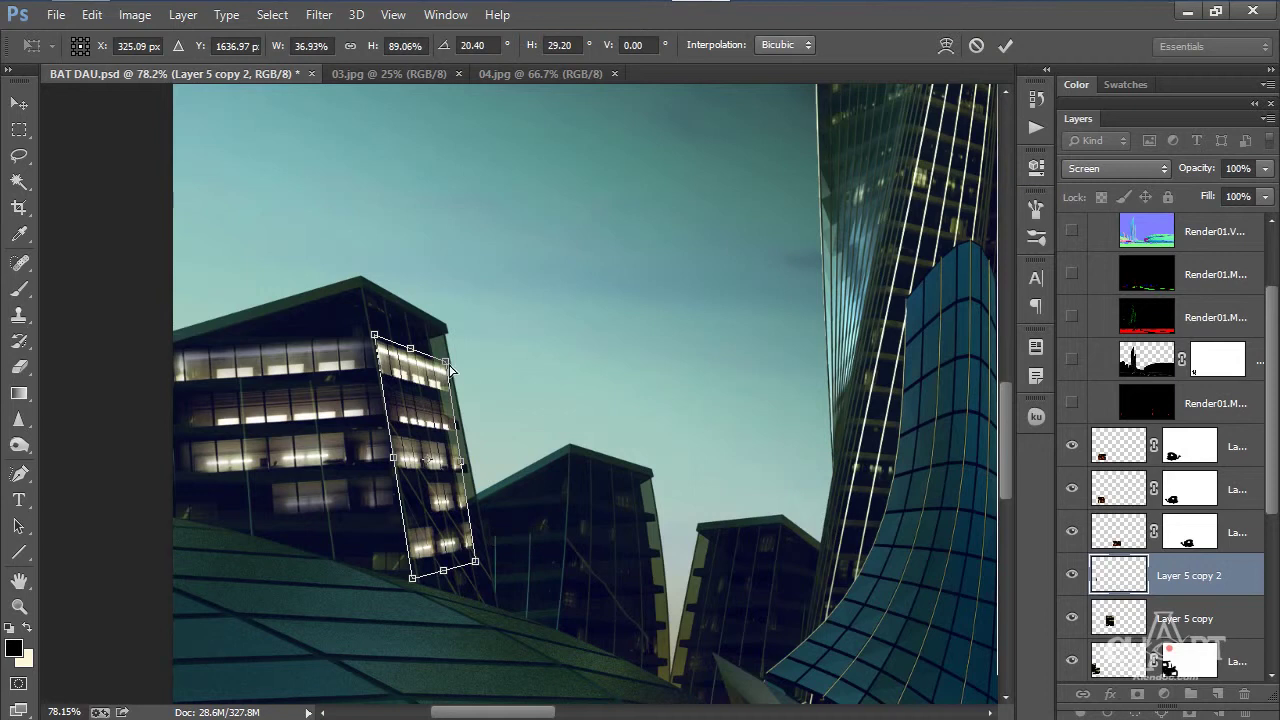
{"action": "left_click_drag", "start_coordinate": [443, 368], "coordinate": [436, 360]}
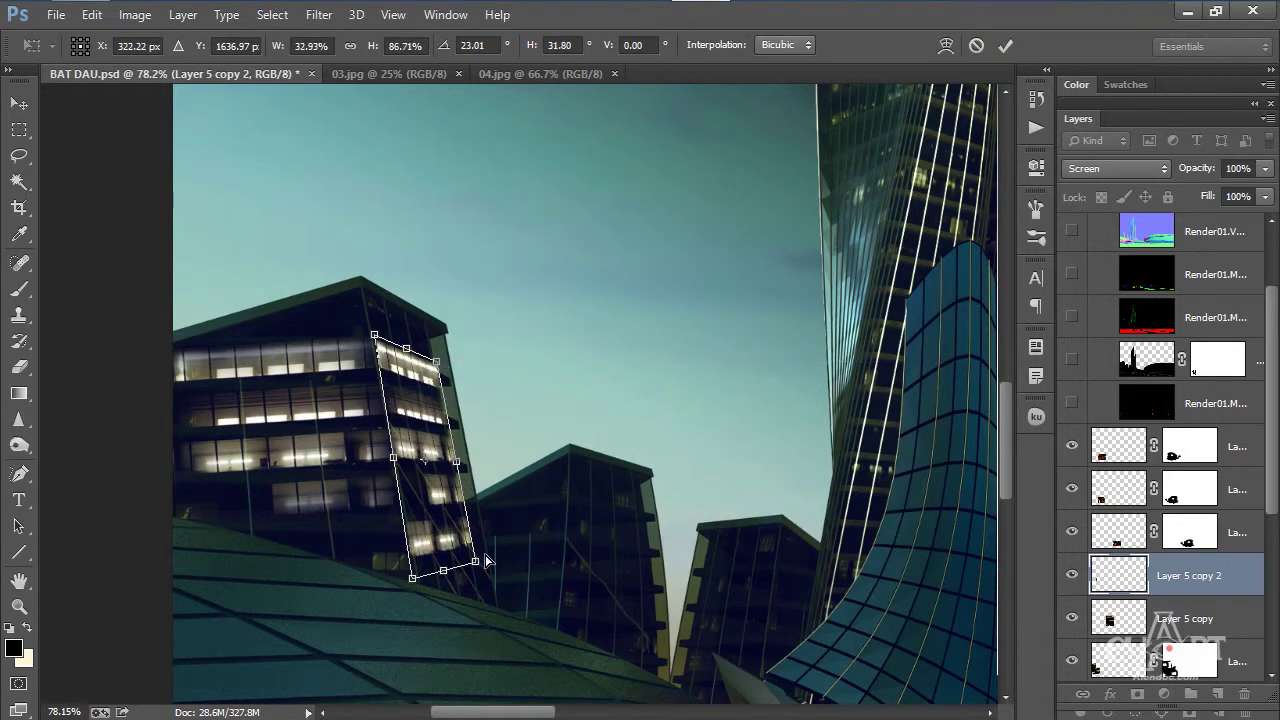
{"action": "left_click_drag", "start_coordinate": [478, 566], "coordinate": [487, 585]}
{"action": "left_click_drag", "start_coordinate": [410, 437], "coordinate": [414, 441]}
{"action": "mouse_move", "coordinate": [417, 588]}
{"action": "left_mouse_down"}
{"action": "mouse_move", "coordinate": [432, 580]}
{"action": "mouse_move", "coordinate": [423, 585]}
{"action": "left_mouse_up"}
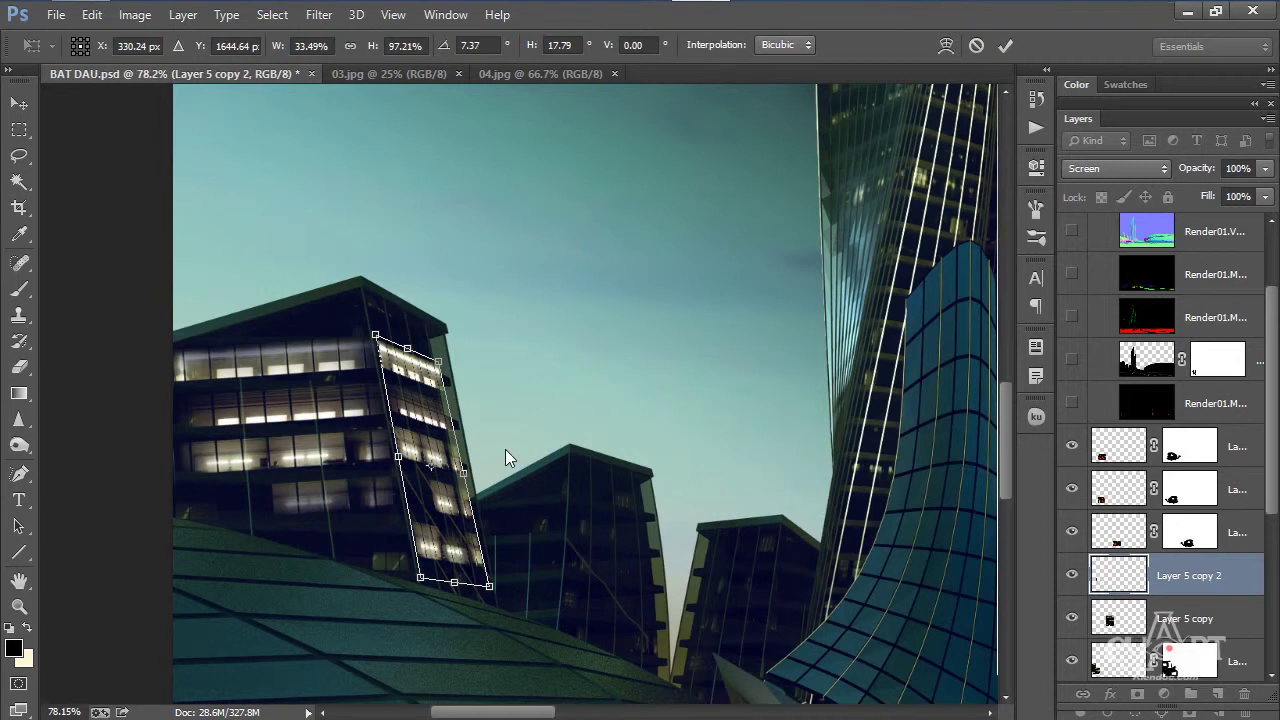
{"action": "key", "text": "Return"}
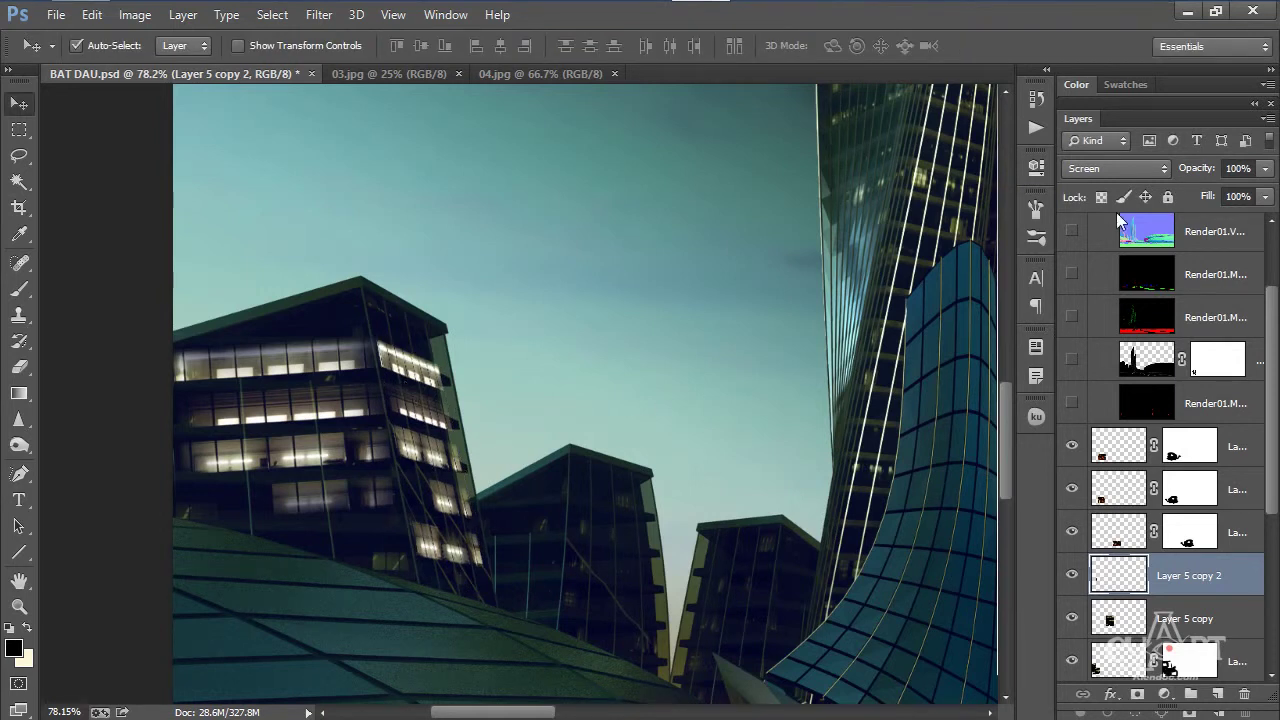
- Set the blend mode of both the far-left building's front-face and side-face window layers to Lighten
{"action": "left_click", "coordinate": [1112, 168]}
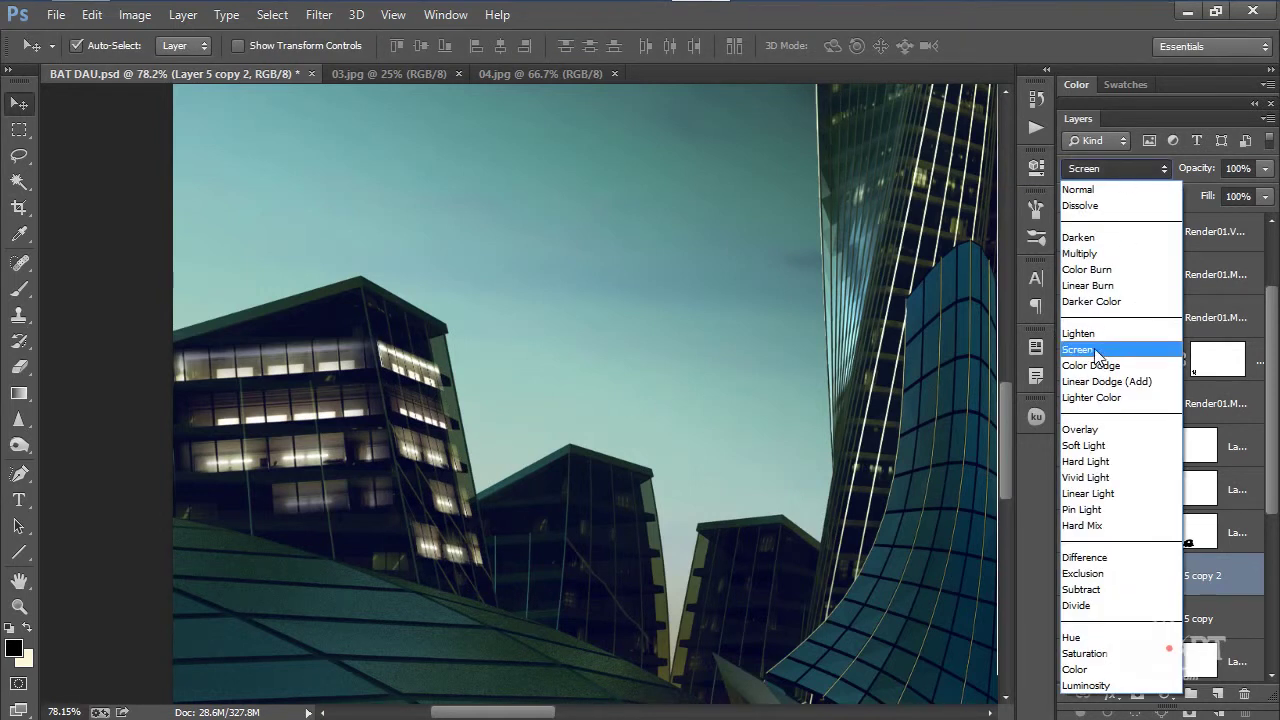
{"action": "left_click", "coordinate": [1095, 352]}
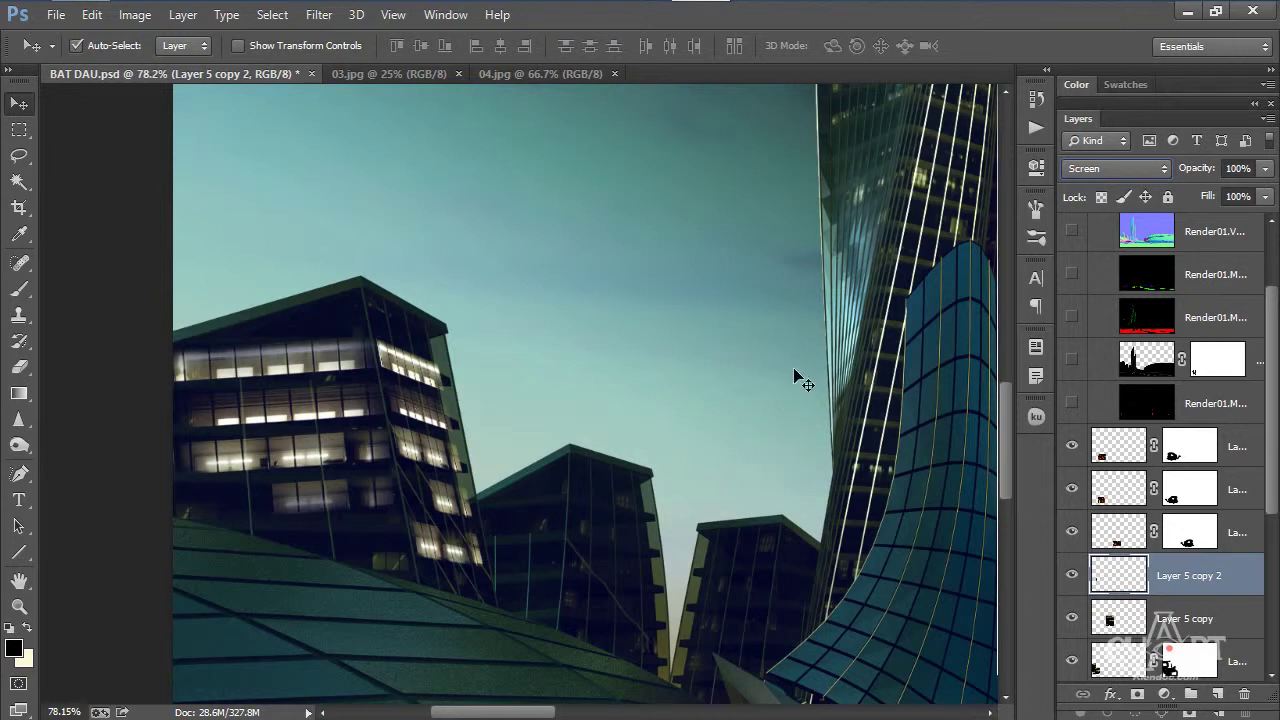
{"action": "left_click", "coordinate": [300, 362]}
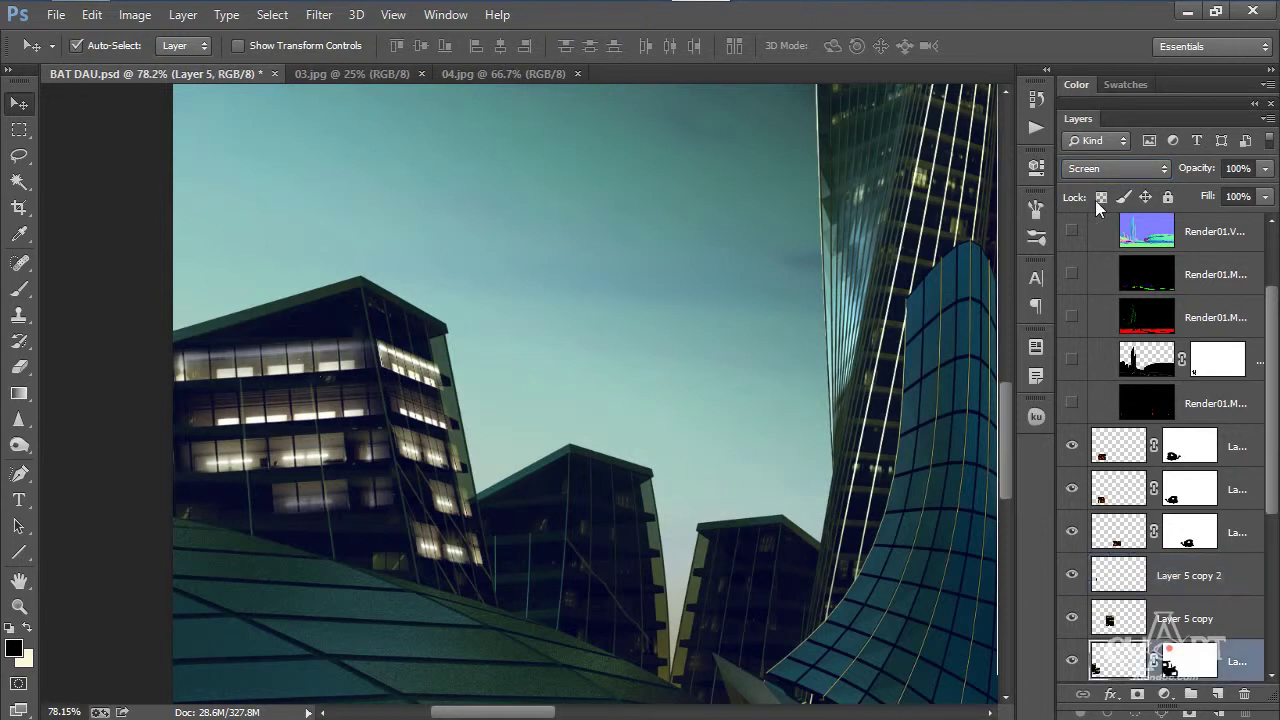
{"action": "left_click", "coordinate": [1104, 172]}
{"action": "left_click", "coordinate": [1087, 332]}
{"action": "left_click", "coordinate": [410, 362]}
{"action": "left_click", "coordinate": [1128, 168]}
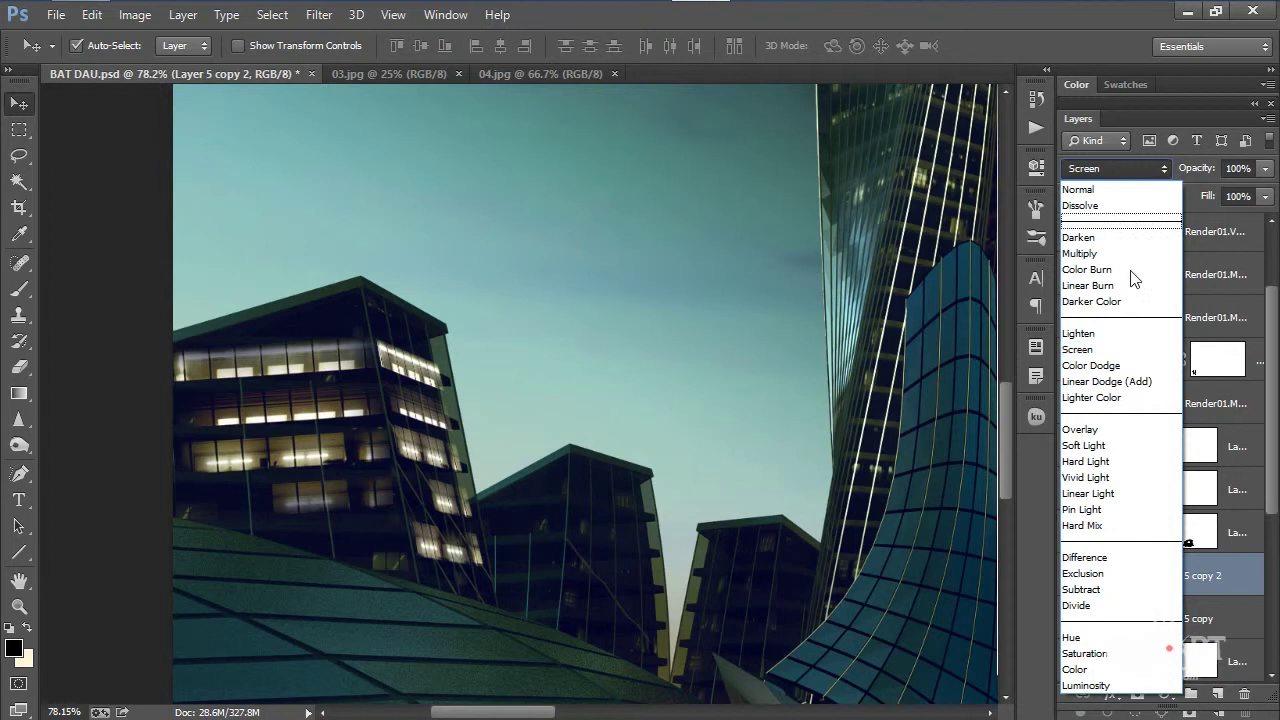
{"action": "left_click", "coordinate": [1100, 337]}
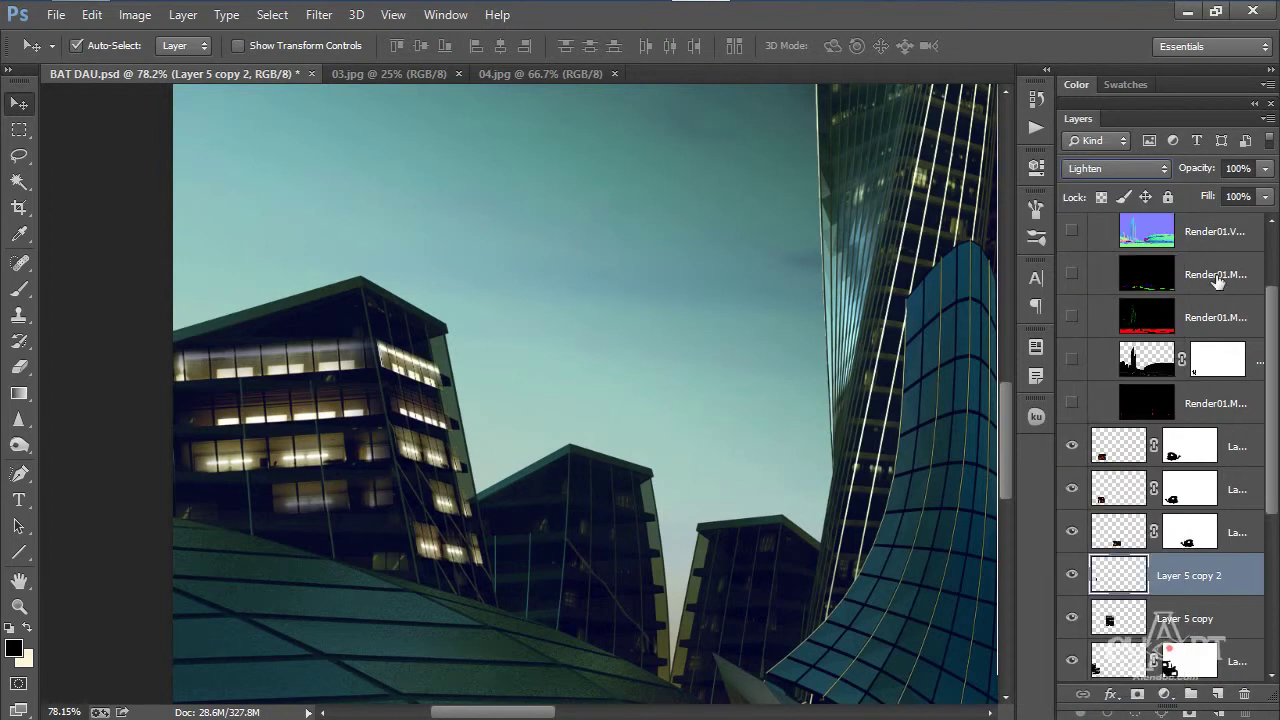
- Reduce the opacity of the far-left building's side-face and front-face window layers to 60% each
{"action": "left_click", "coordinate": [1265, 170]}
{"action": "left_click_drag", "start_coordinate": [1262, 199], "coordinate": [1229, 199]}
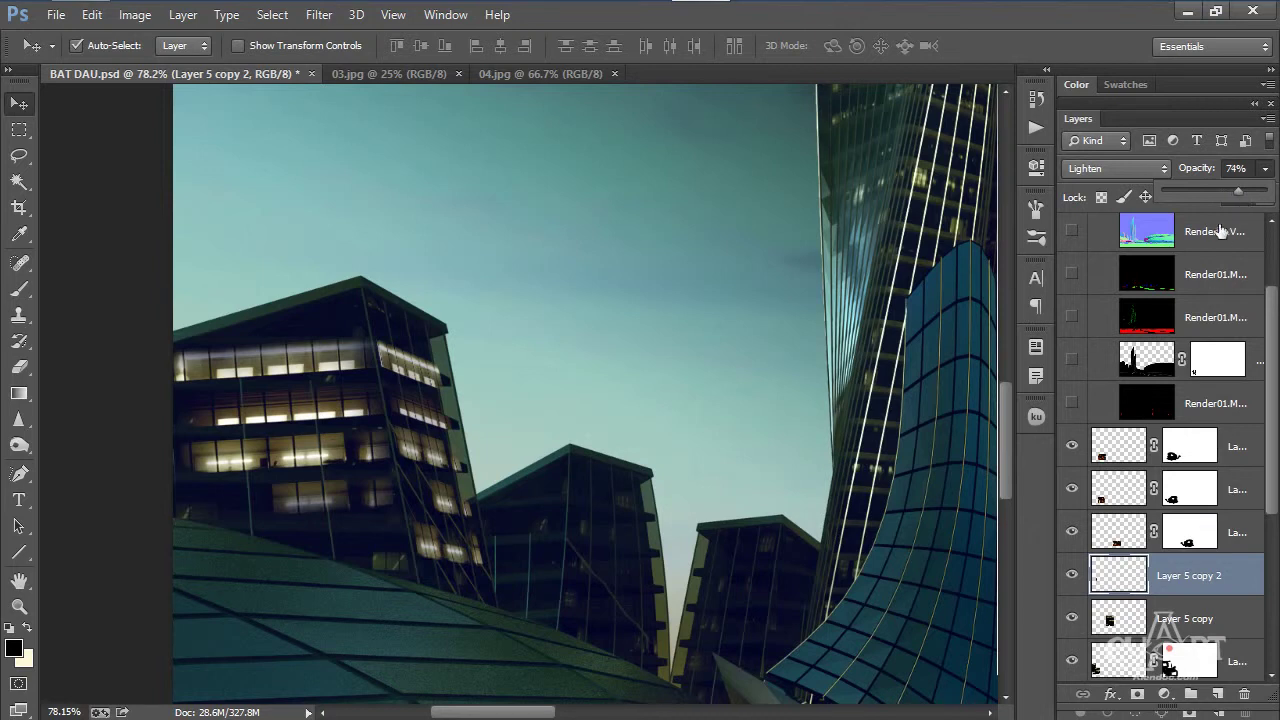
{"action": "left_click", "coordinate": [1238, 167]}
{"action": "type", "text": "60"}
{"action": "key", "text": "Return"}
{"action": "left_click", "coordinate": [290, 372]}
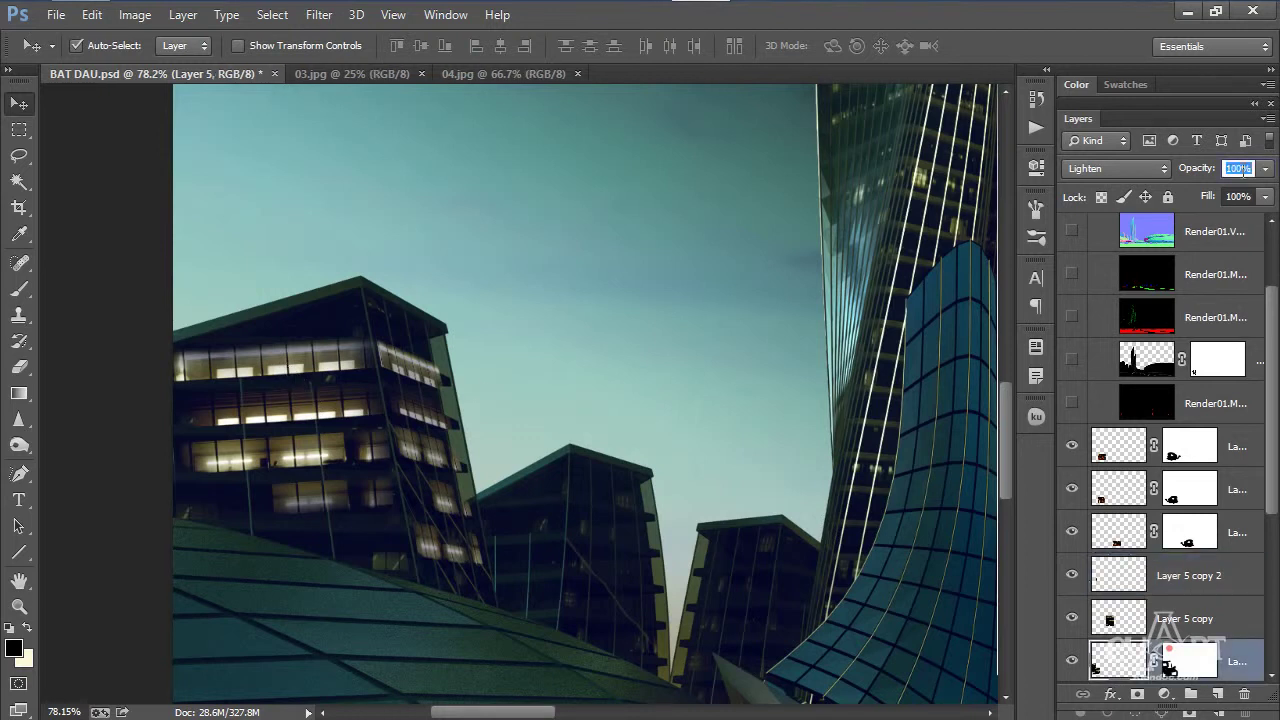
{"action": "type", "text": "60"}
{"action": "key", "text": "Return"}
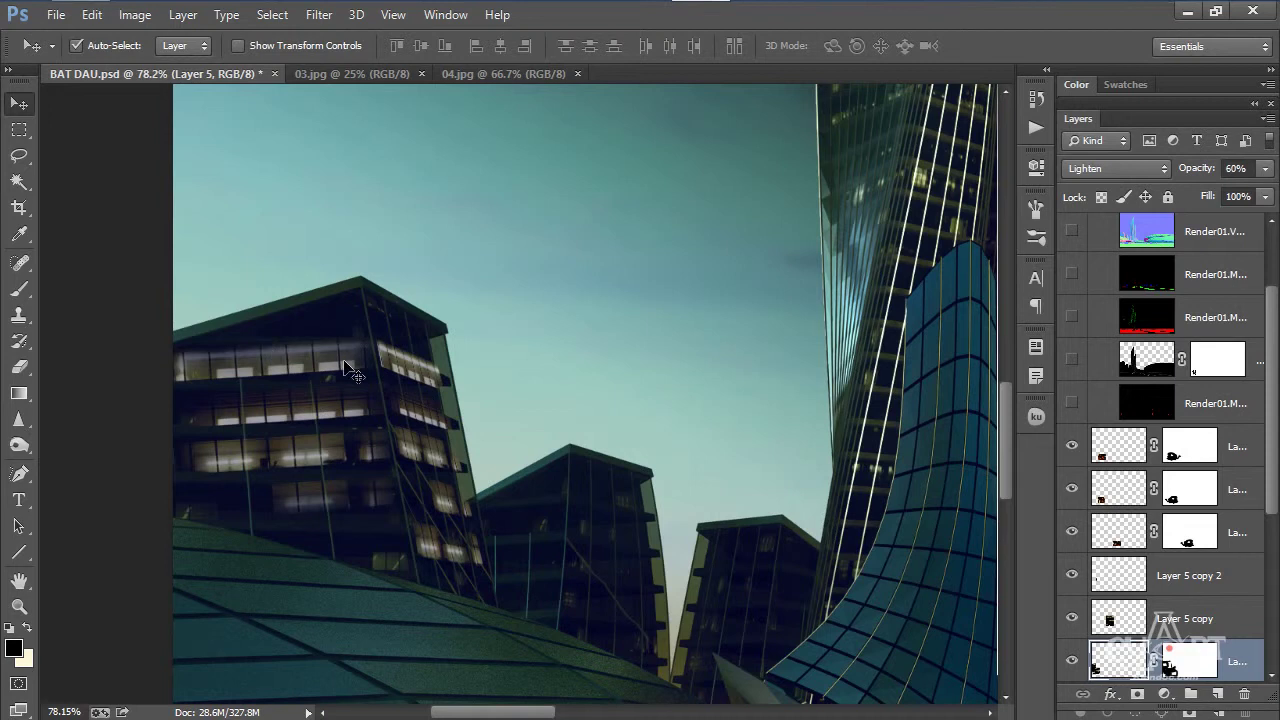
- Duplicate the front-face windows up to the far-left building's top floor and paint out the overlapping and overhanging parts on the copy's mask
{"action": "scroll", "coordinate": [344, 362], "scroll_direction": "up", "scroll_amount": 3}
{"action": "left_click_drag", "start_coordinate": [349, 360], "coordinate": [356, 323]}
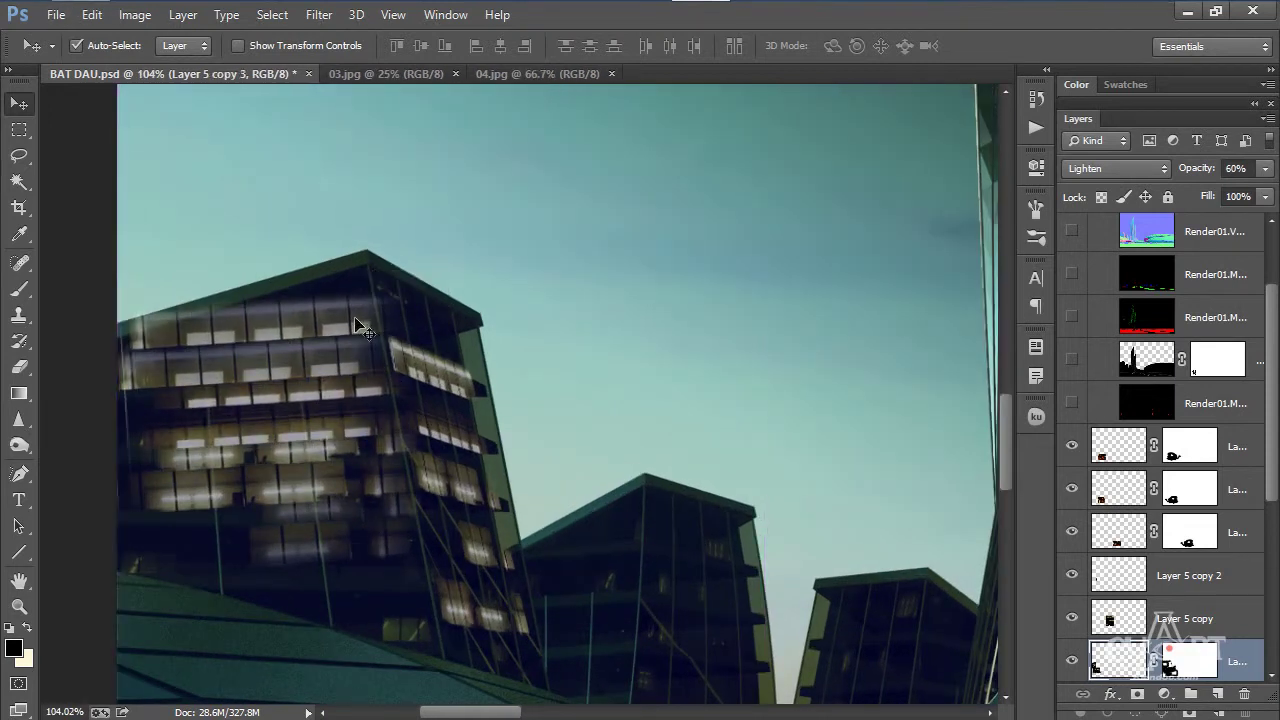
{"action": "left_click", "coordinate": [1193, 670]}
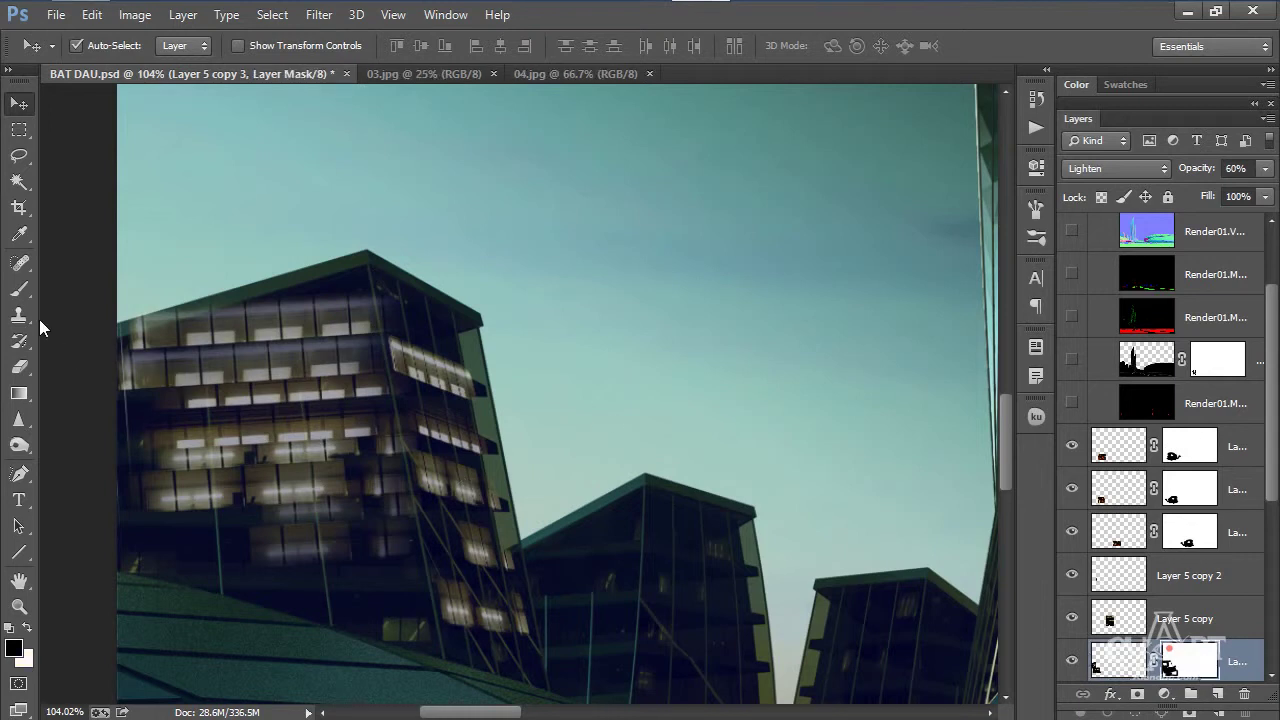
{"action": "left_click", "coordinate": [19, 289]}
{"action": "mouse_move", "coordinate": [222, 503]}
{"action": "left_mouse_down"}
{"action": "mouse_move", "coordinate": [421, 480]}
{"action": "mouse_move", "coordinate": [130, 425]}
{"action": "mouse_move", "coordinate": [327, 414]}
{"action": "left_mouse_up"}
{"action": "left_click_drag", "start_coordinate": [232, 292], "coordinate": [140, 318]}
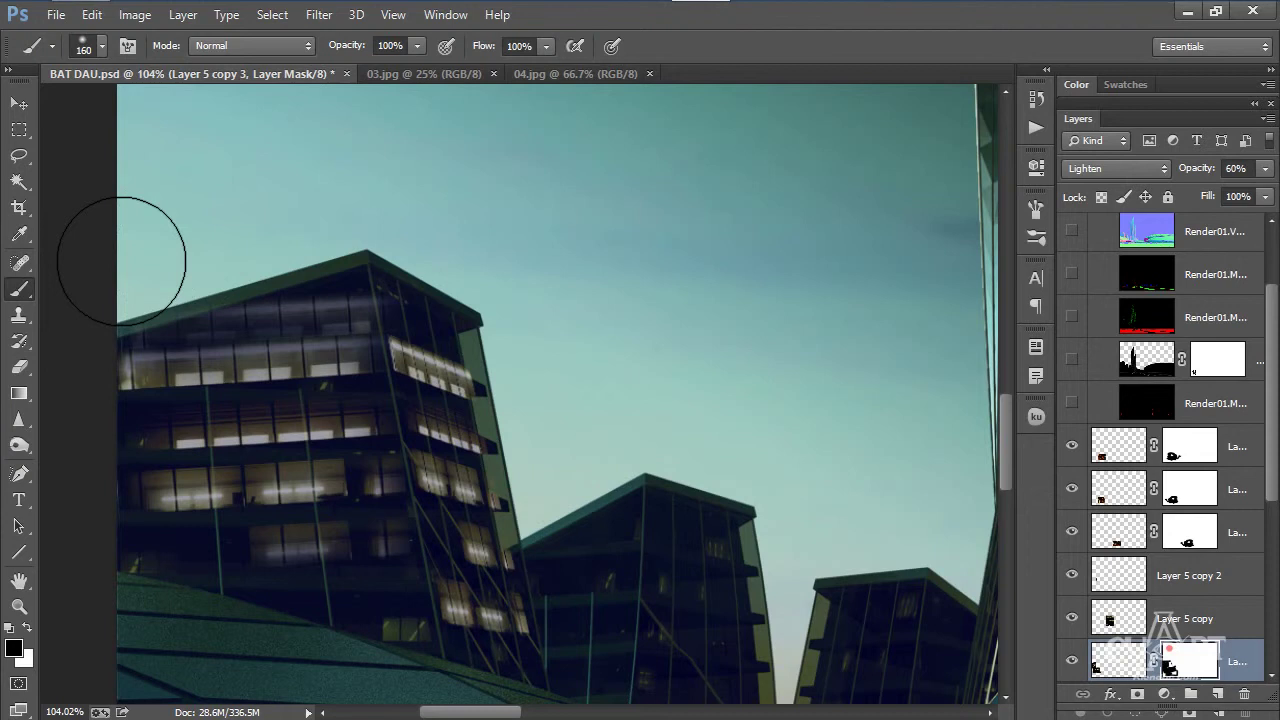
{"action": "key", "text": "v"}
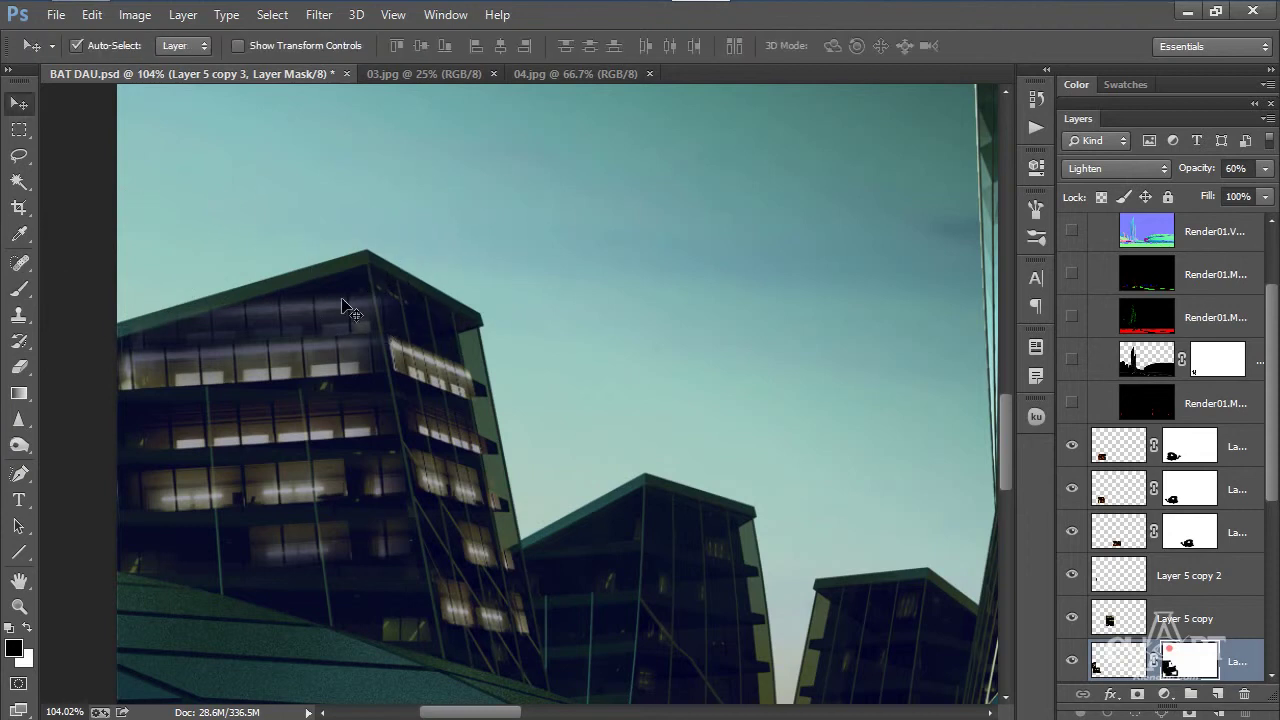
- Raise the opacity of Layer 5 copy 3, the top-floor front windows, to 100%
{"action": "left_click", "coordinate": [1262, 169]}
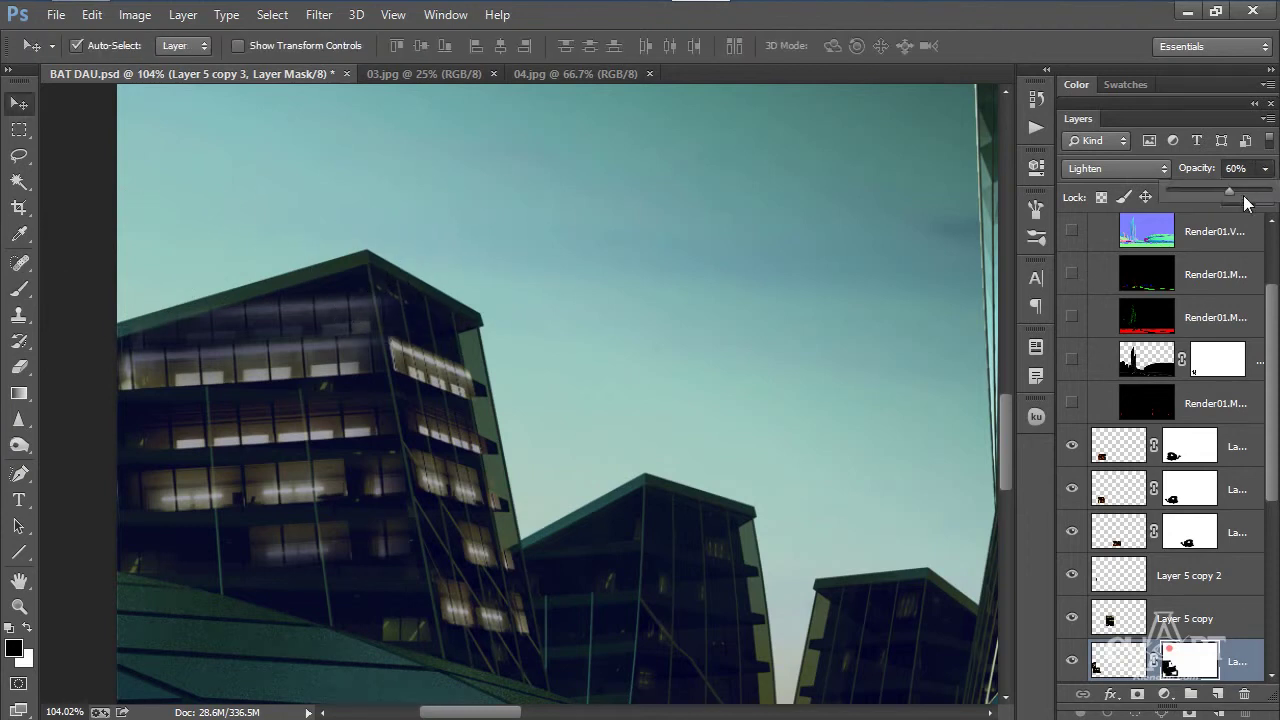
{"action": "left_click_drag", "start_coordinate": [1231, 200], "coordinate": [1246, 200]}
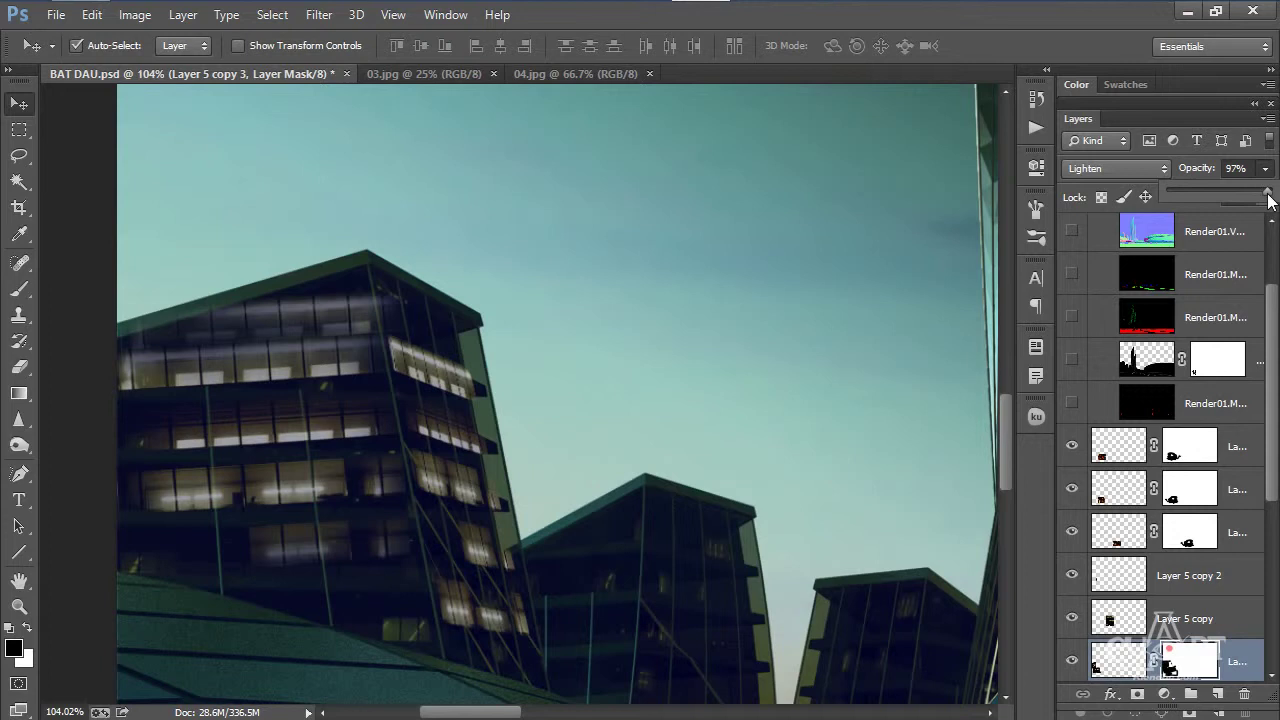
{"action": "left_click", "coordinate": [570, 395]}
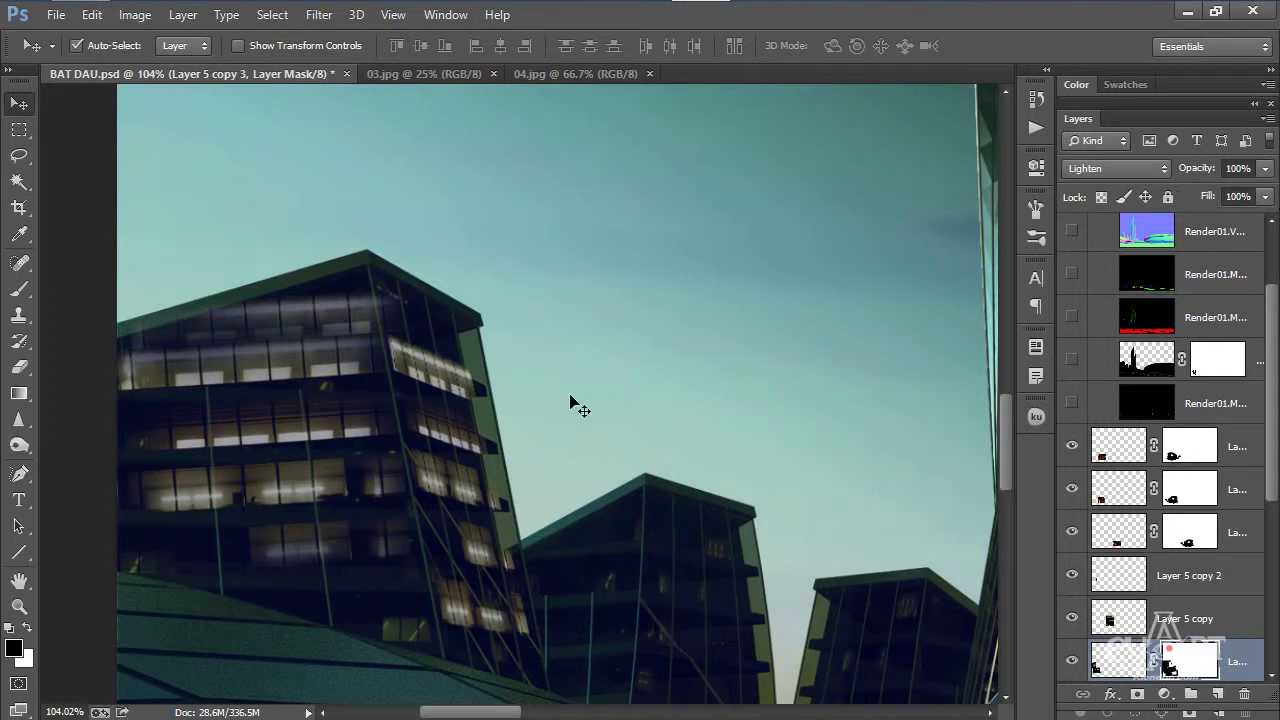
- Duplicate the side-face windows up to the far-left building's top floor, and mask out the copy's lower rows with the Brush tool
{"action": "left_click", "coordinate": [440, 377]}
{"action": "left_click_drag", "start_coordinate": [430, 381], "coordinate": [421, 339]}
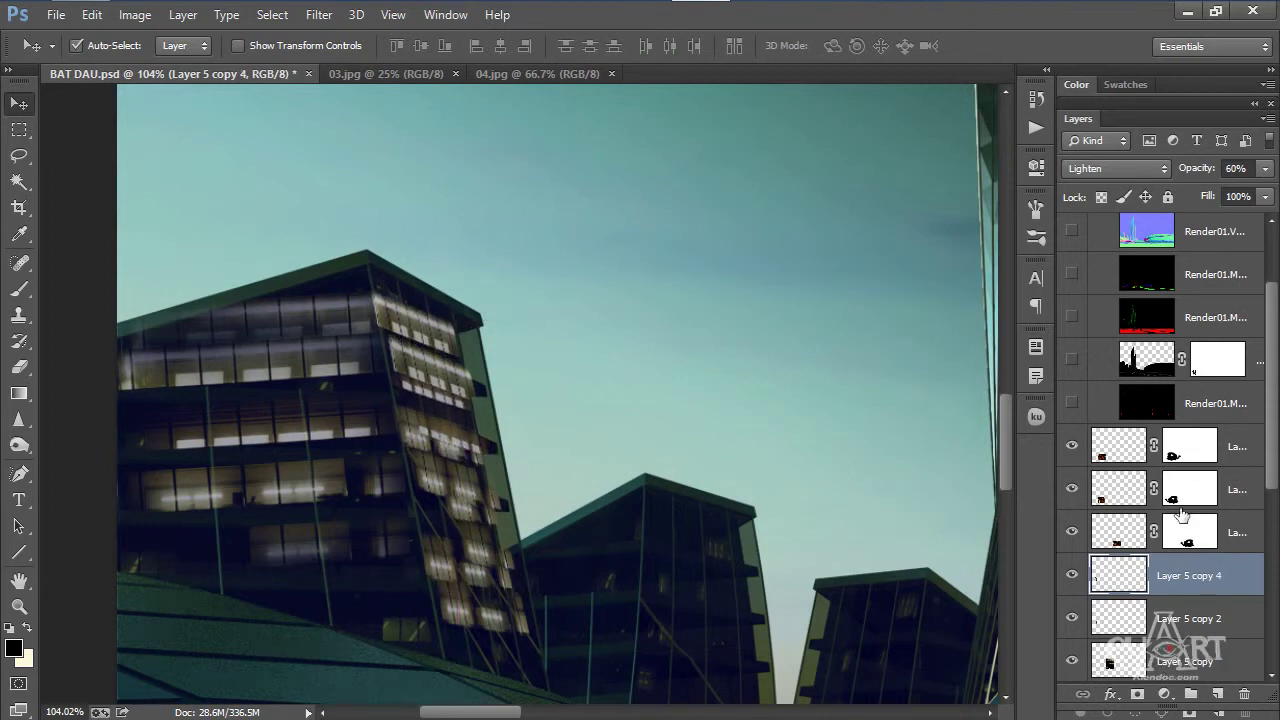
{"action": "left_click", "coordinate": [1138, 694]}
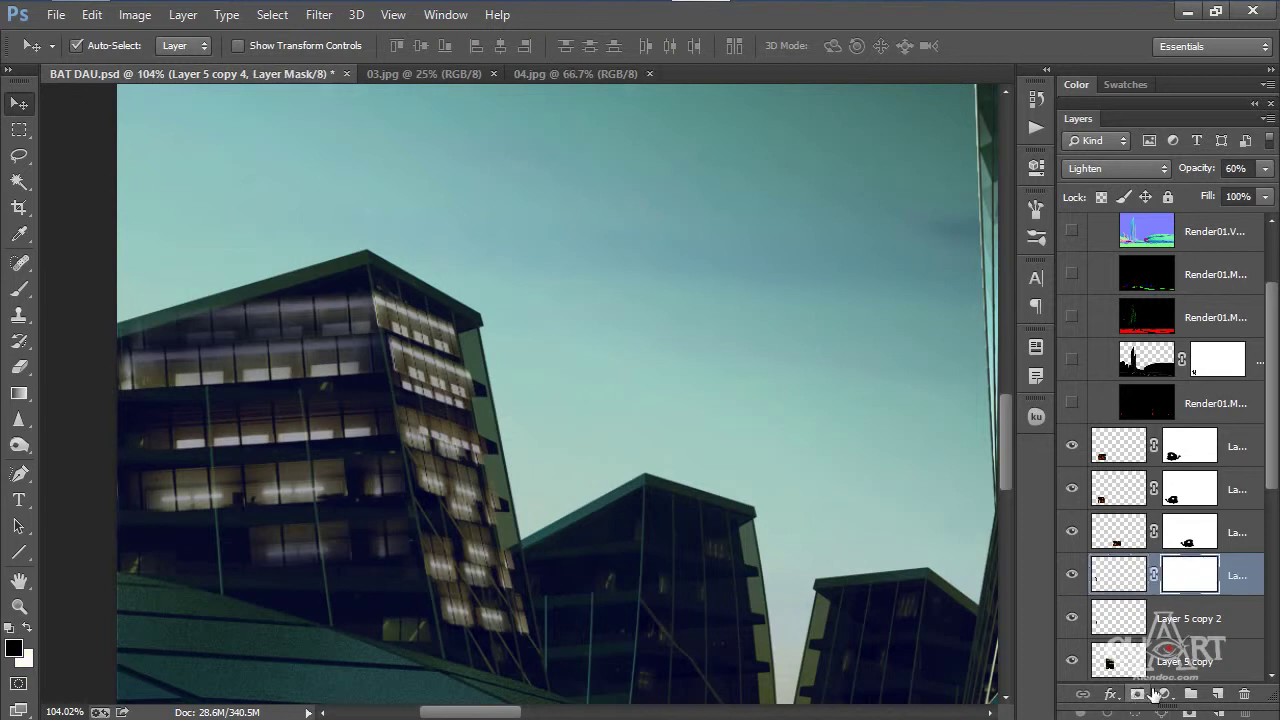
{"action": "left_click", "coordinate": [19, 288]}
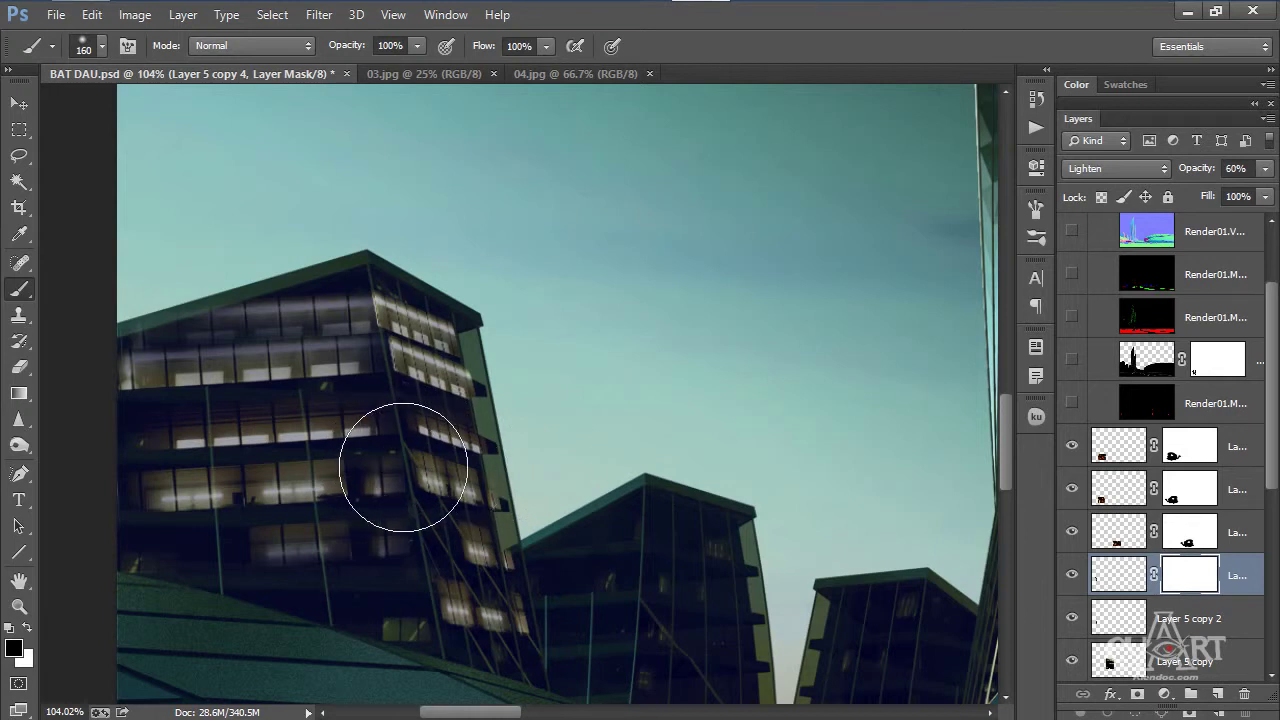
{"action": "mouse_move", "coordinate": [466, 427]}
{"action": "left_mouse_down"}
{"action": "mouse_move", "coordinate": [363, 417]}
{"action": "mouse_move", "coordinate": [404, 432]}
{"action": "mouse_move", "coordinate": [423, 433]}
{"action": "mouse_move", "coordinate": [309, 400]}
{"action": "left_mouse_up"}
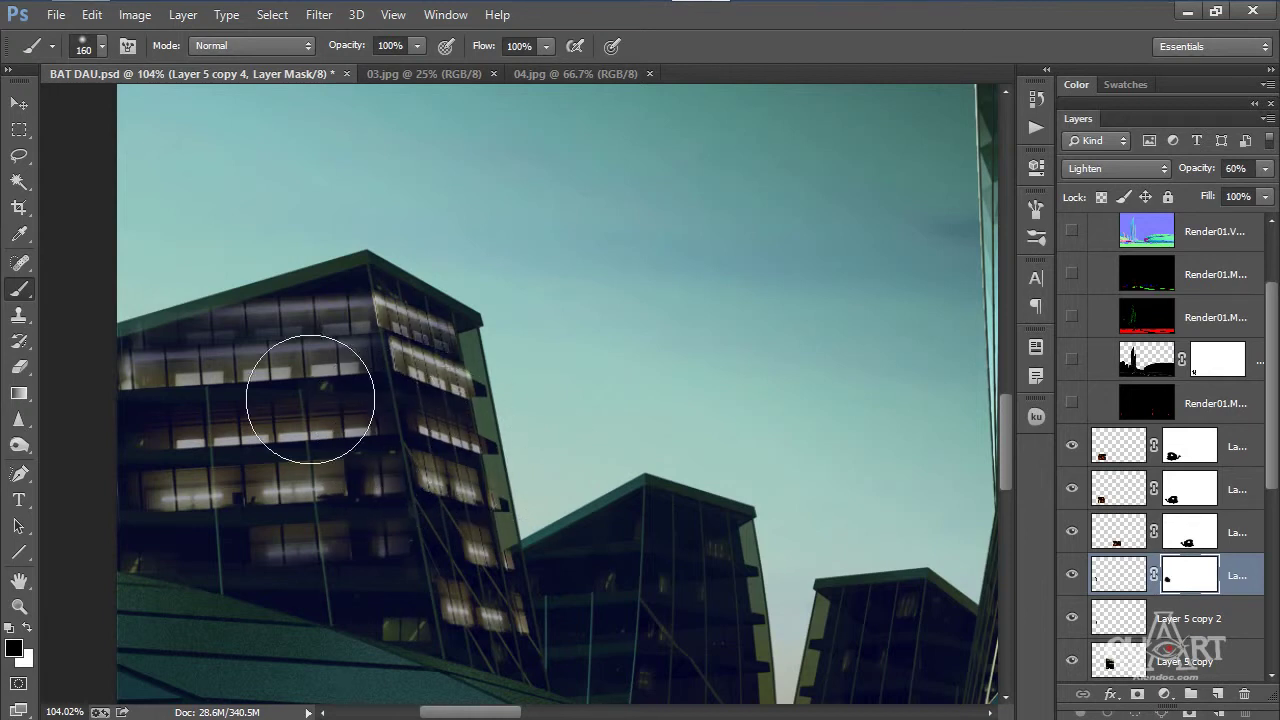
{"action": "mouse_move", "coordinate": [314, 343]}
{"action": "left_mouse_down"}
{"action": "mouse_move", "coordinate": [314, 305]}
{"action": "mouse_move", "coordinate": [321, 354]}
{"action": "mouse_move", "coordinate": [310, 289]}
{"action": "mouse_move", "coordinate": [320, 389]}
{"action": "left_mouse_up"}
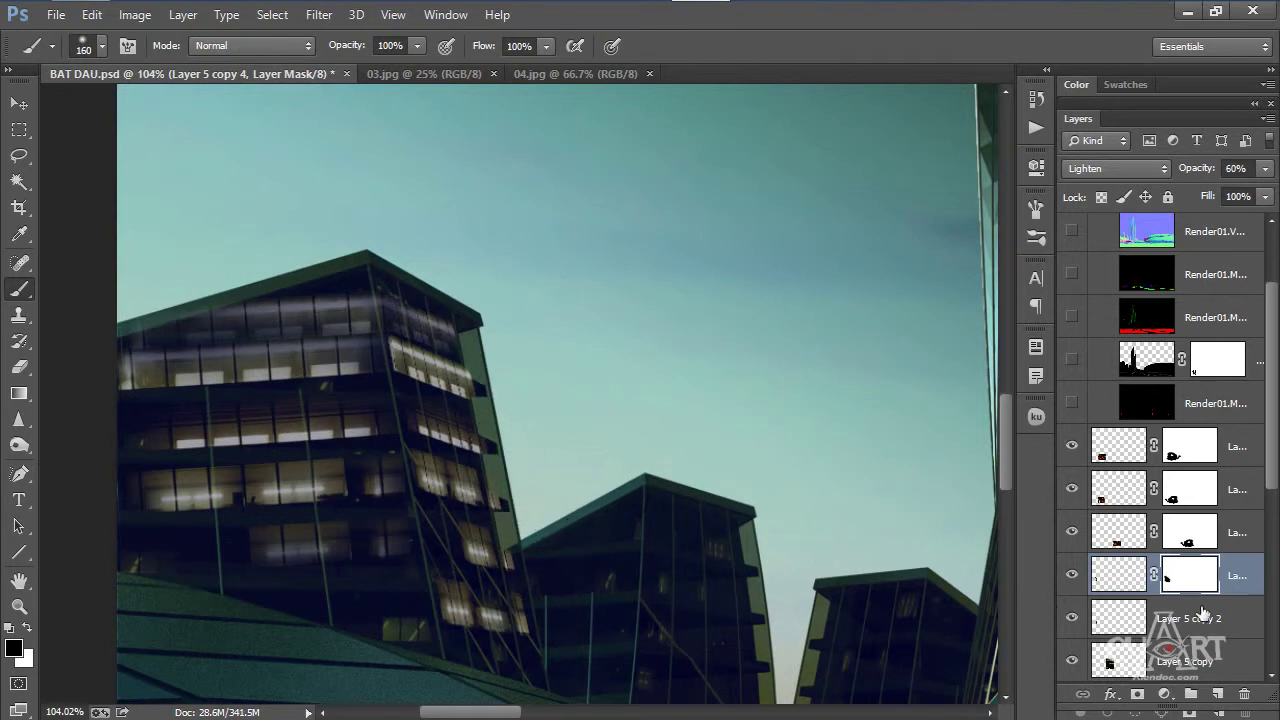
- Duplicate the far-left building's side-face windows and place the copy on the middle building's side face
{"action": "scroll", "coordinate": [553, 489], "scroll_direction": "down", "scroll_amount": 6}
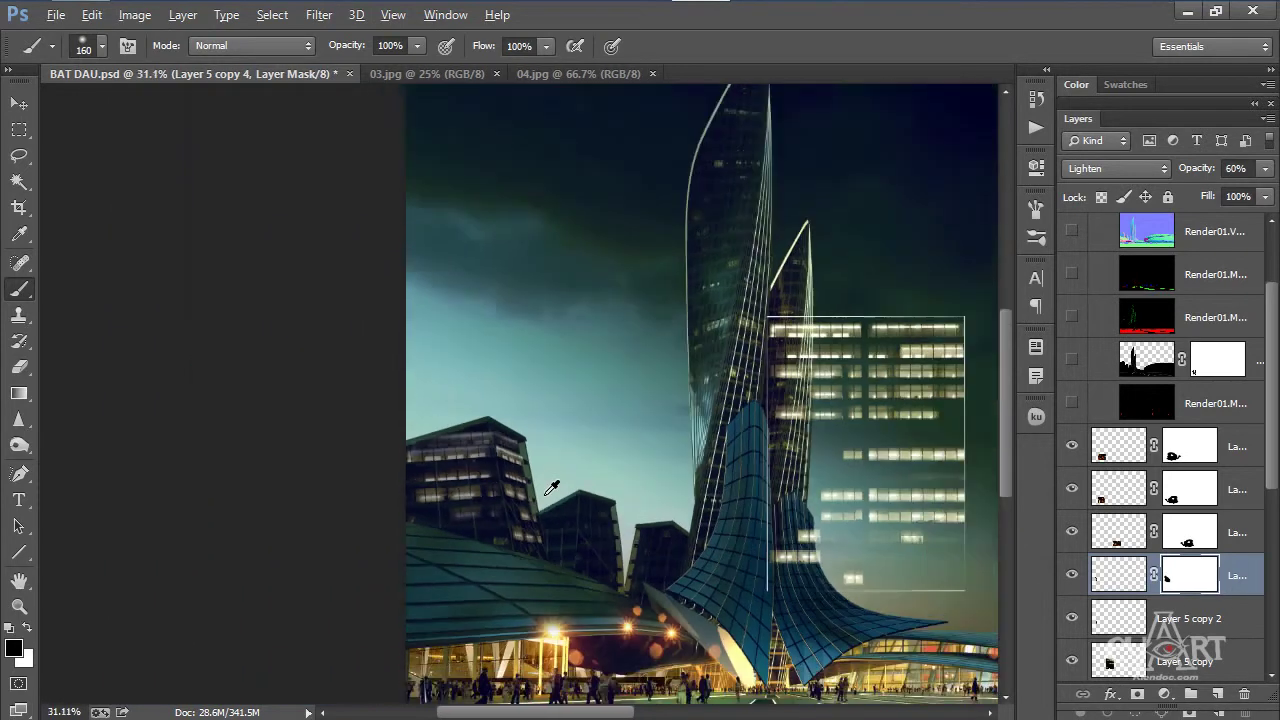
{"action": "key", "text": "alt"}
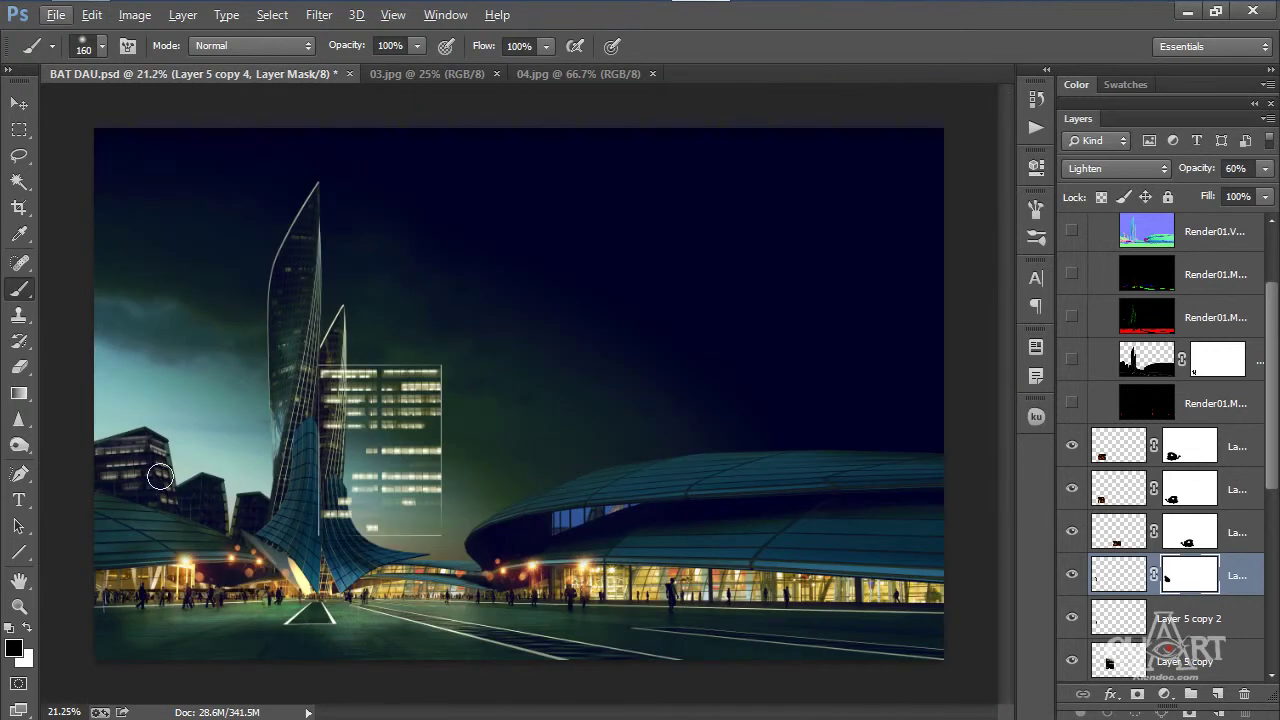
{"action": "left_click", "coordinate": [19, 104]}
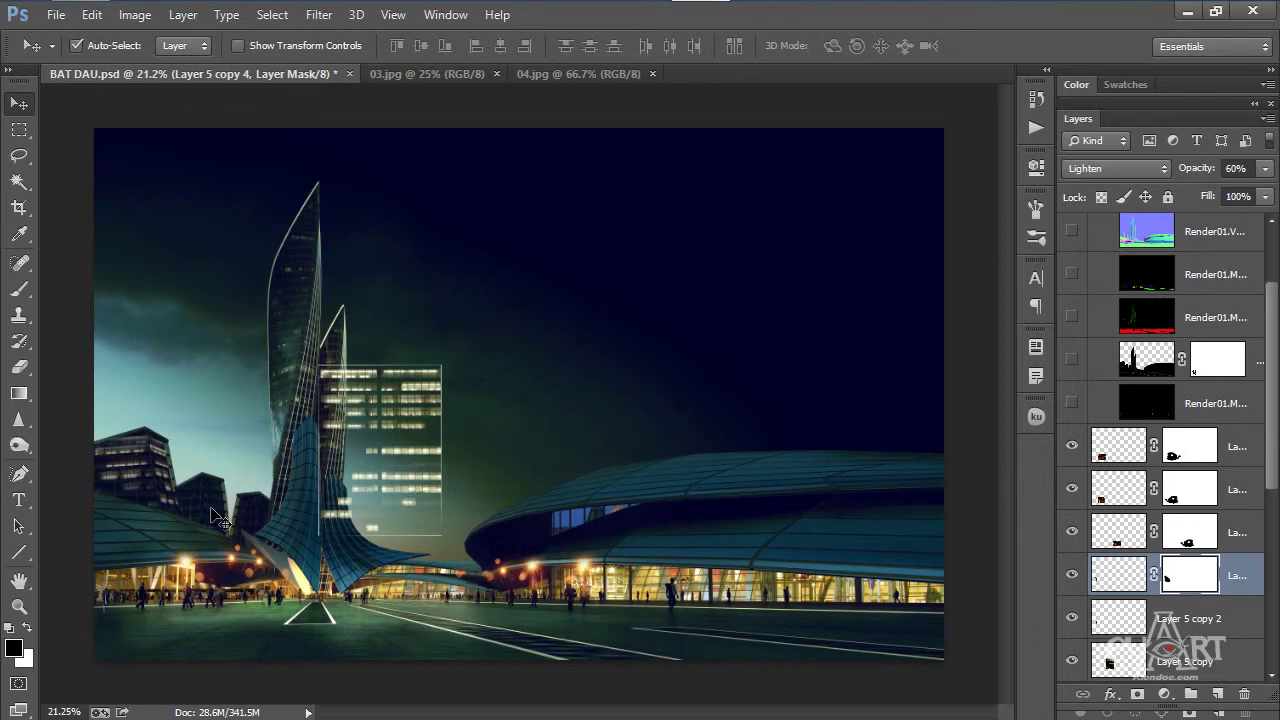
{"action": "scroll", "coordinate": [215, 519], "scroll_direction": "up", "scroll_amount": 3}
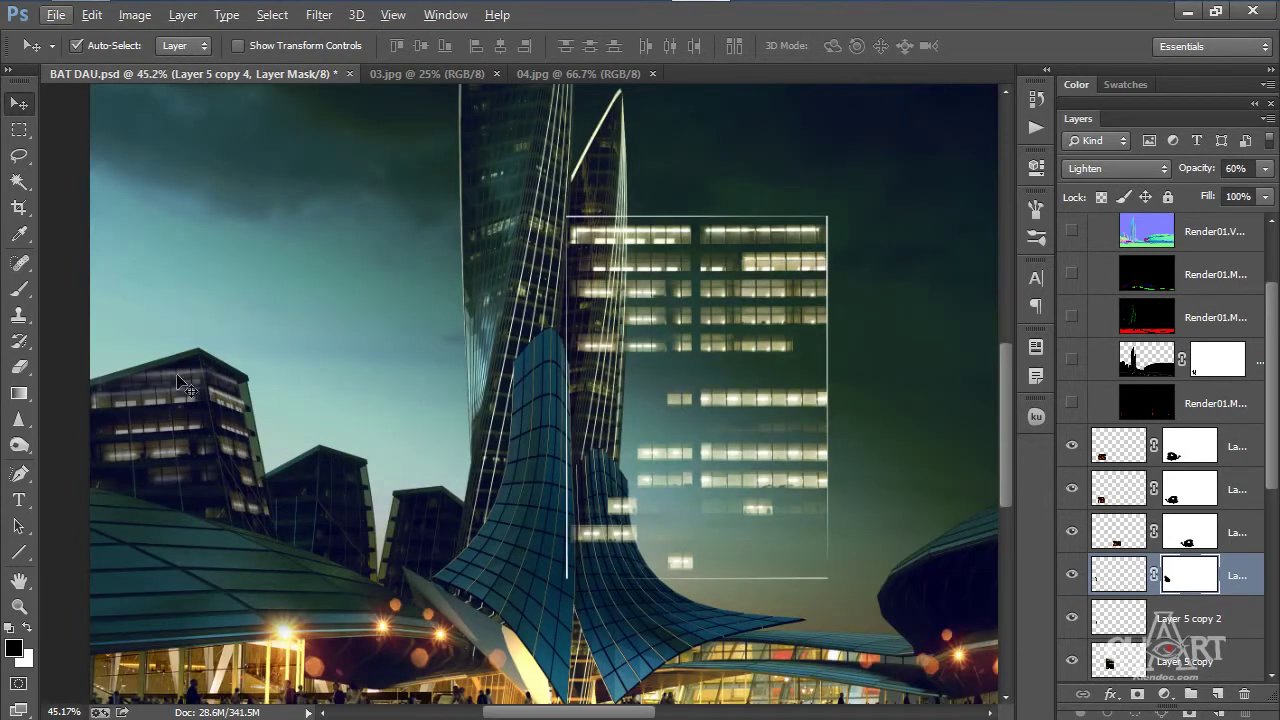
{"action": "scroll", "coordinate": [270, 515], "scroll_direction": "up", "scroll_amount": 4}
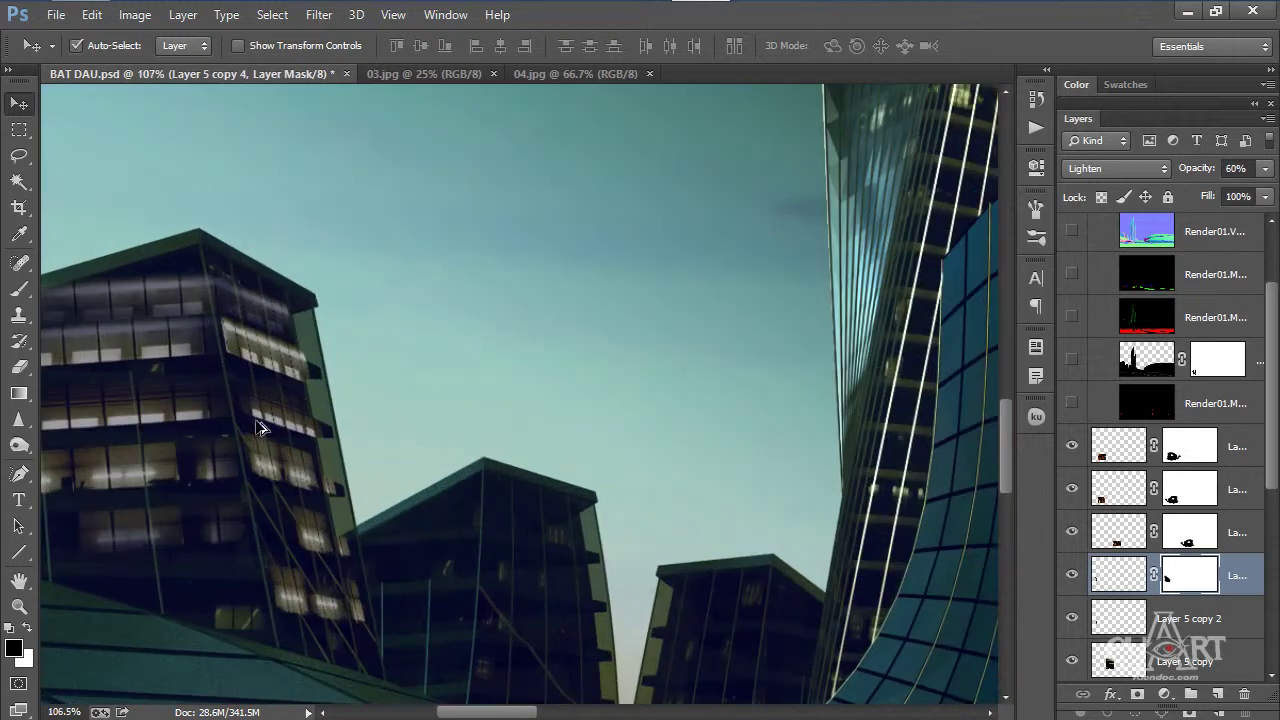
{"action": "scroll", "coordinate": [490, 408], "scroll_direction": "up", "scroll_amount": 1}
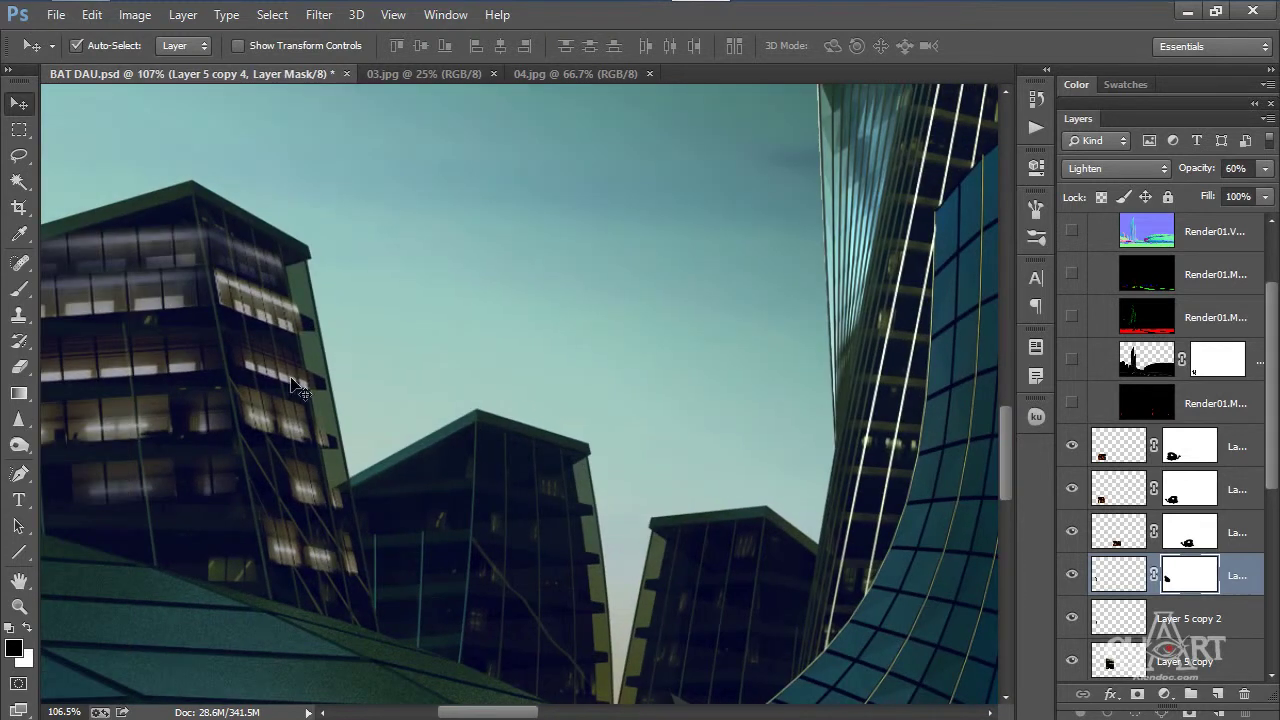
{"action": "left_click_drag", "start_coordinate": [292, 383], "coordinate": [561, 542]}
{"action": "scroll", "coordinate": [570, 395], "scroll_direction": "down", "scroll_amount": 3}
{"action": "scroll", "coordinate": [575, 460], "scroll_direction": "up", "scroll_amount": 3}
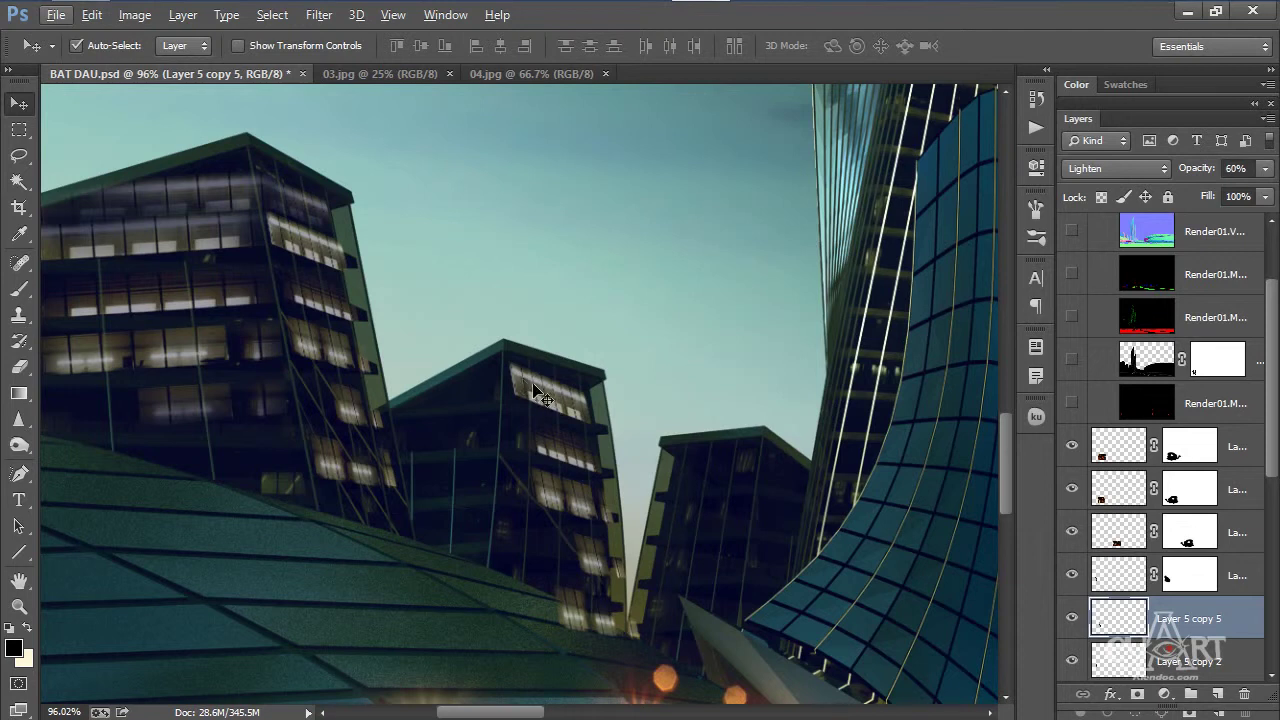
- Distort the lower corners of Layer 5 copy 5 to match the middle building's side face, and set its opacity to 33%
{"action": "key", "text": "ctrl+t"}
{"action": "right_click", "coordinate": [556, 465]}
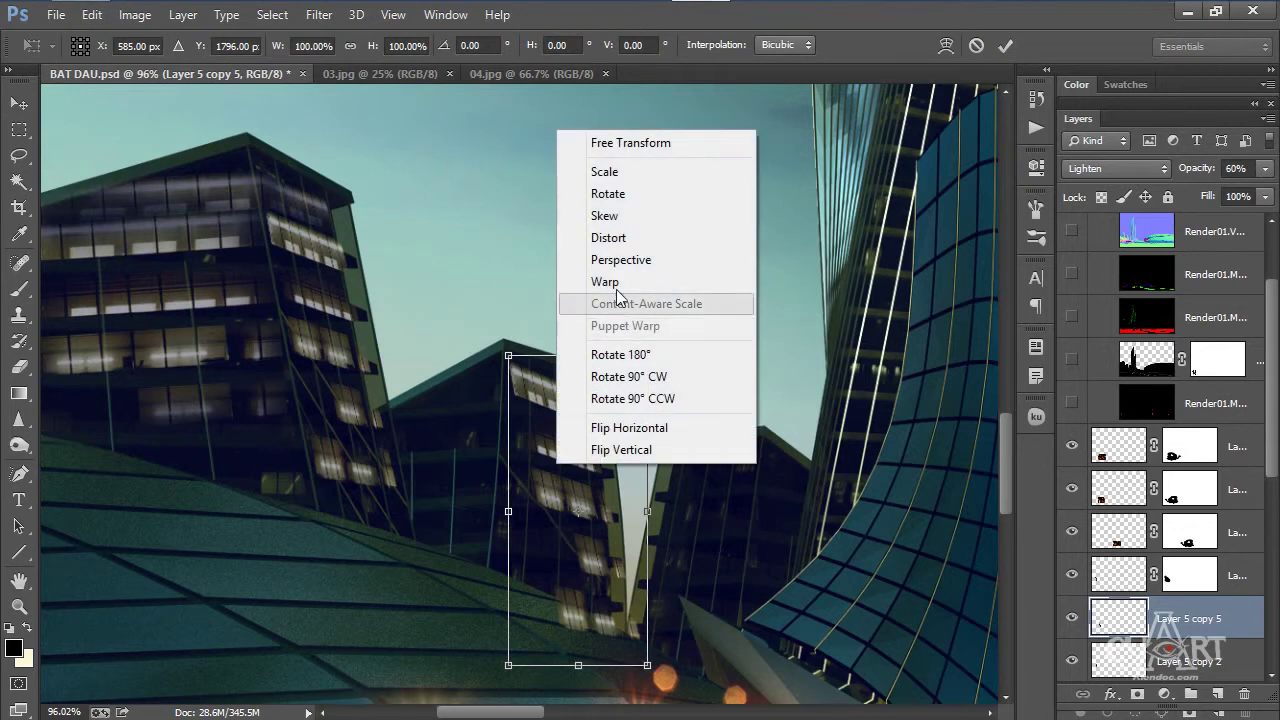
{"action": "left_click", "coordinate": [609, 238]}
{"action": "left_click_drag", "start_coordinate": [512, 666], "coordinate": [467, 666]}
{"action": "left_click_drag", "start_coordinate": [648, 667], "coordinate": [623, 638]}
{"action": "left_click_drag", "start_coordinate": [463, 672], "coordinate": [437, 610]}
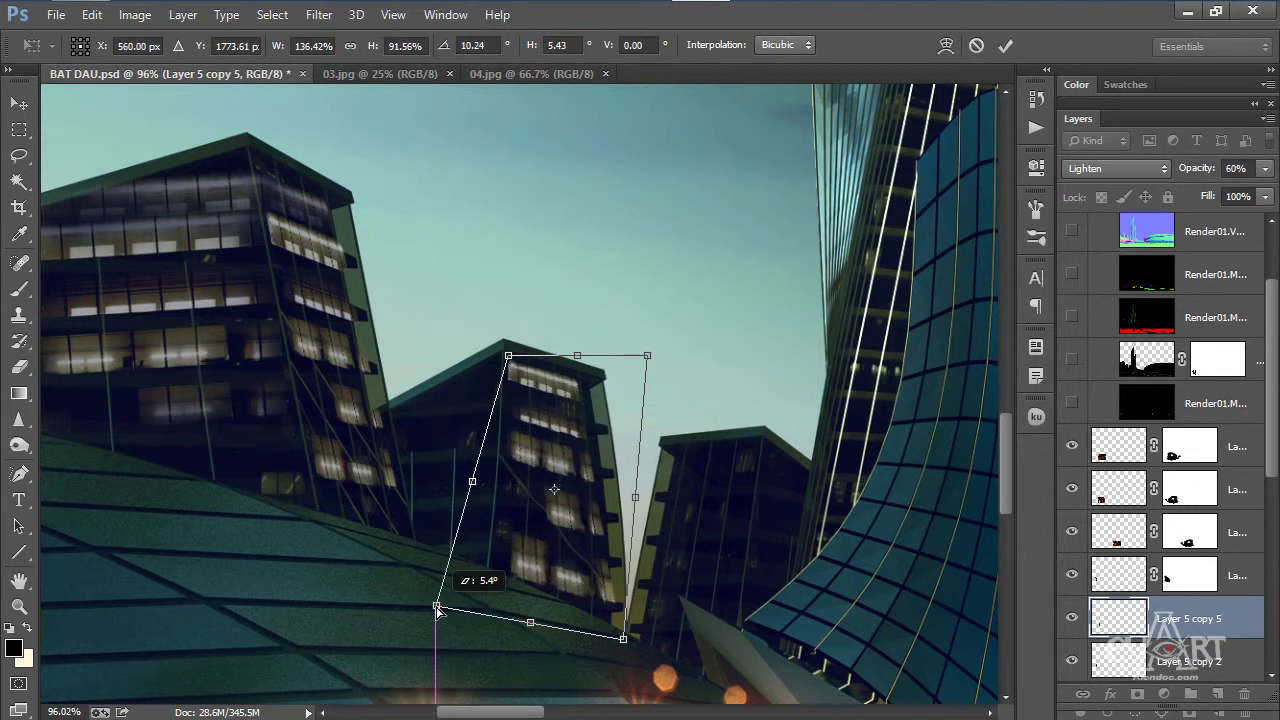
{"action": "double_click", "coordinate": [561, 528]}
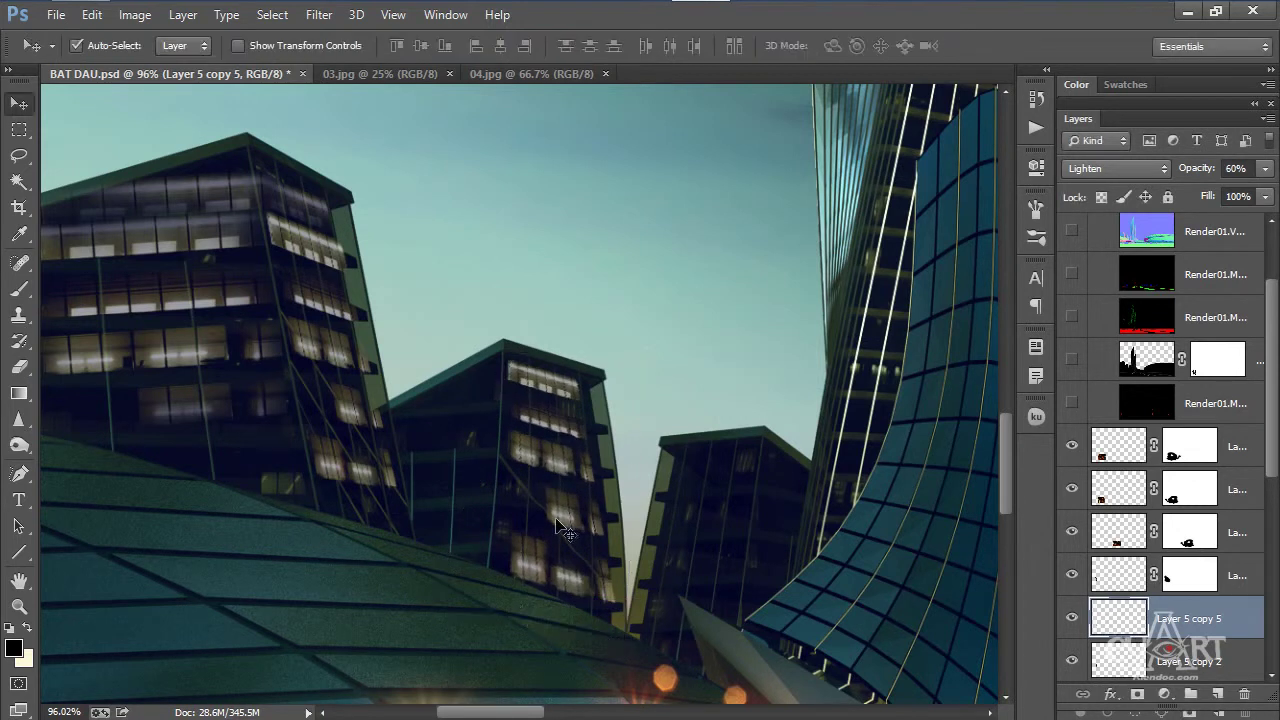
{"action": "left_click", "coordinate": [1265, 168]}
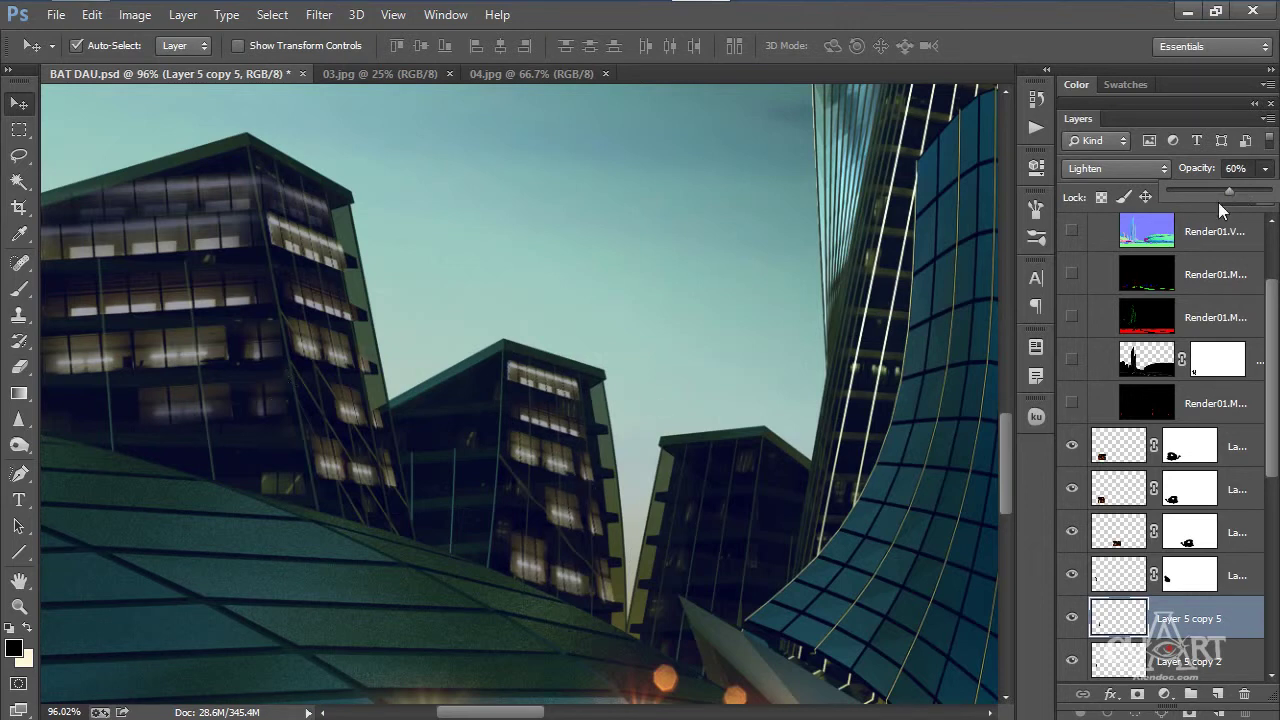
{"action": "left_click_drag", "start_coordinate": [1229, 193], "coordinate": [1205, 195]}
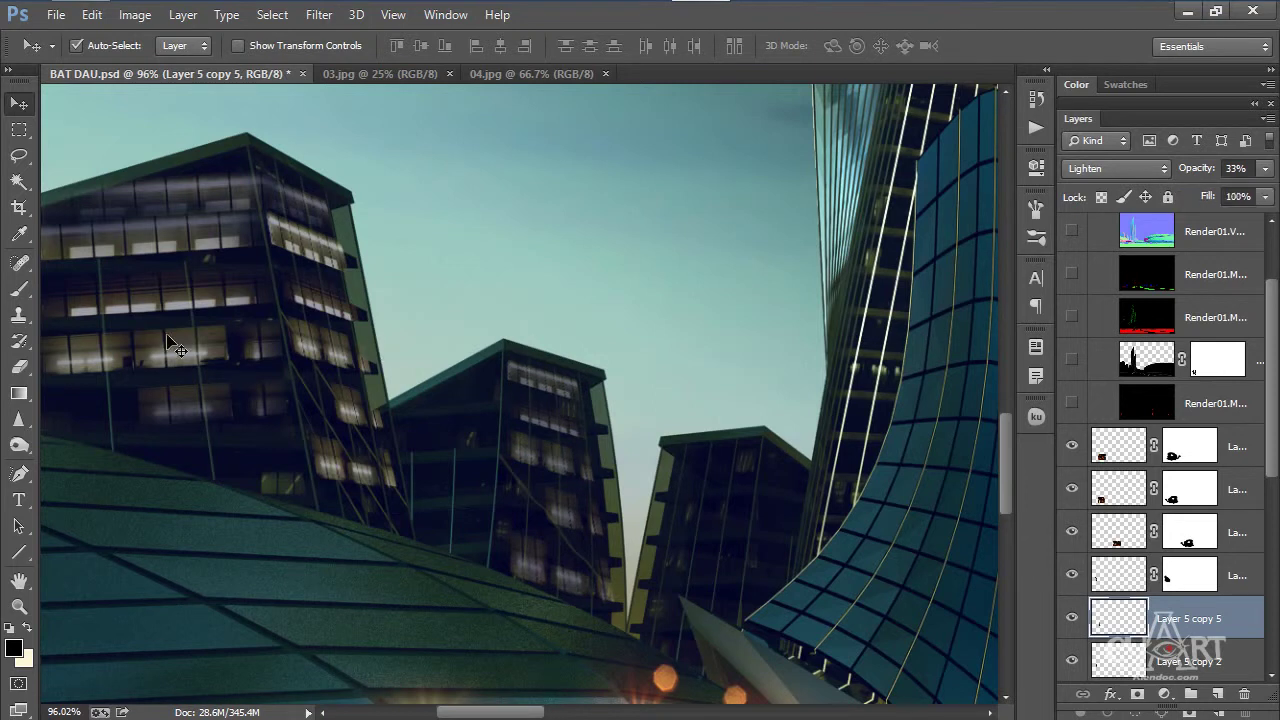
- Duplicate the far-left building's front windows onto the middle building's front face, and mask out the copy's spill with the Brush tool
{"action": "left_click_drag", "start_coordinate": [334, 366], "coordinate": [466, 450]}
{"action": "left_click", "coordinate": [466, 450]}
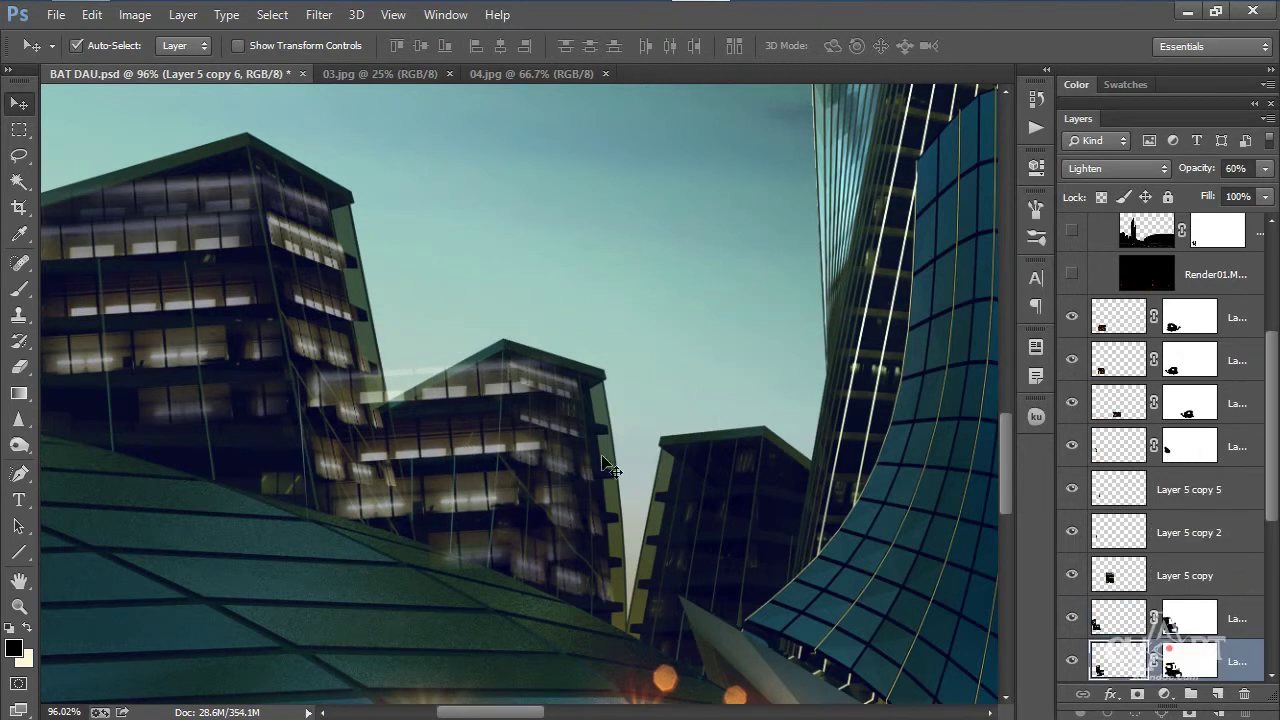
{"action": "left_click", "coordinate": [1190, 660]}
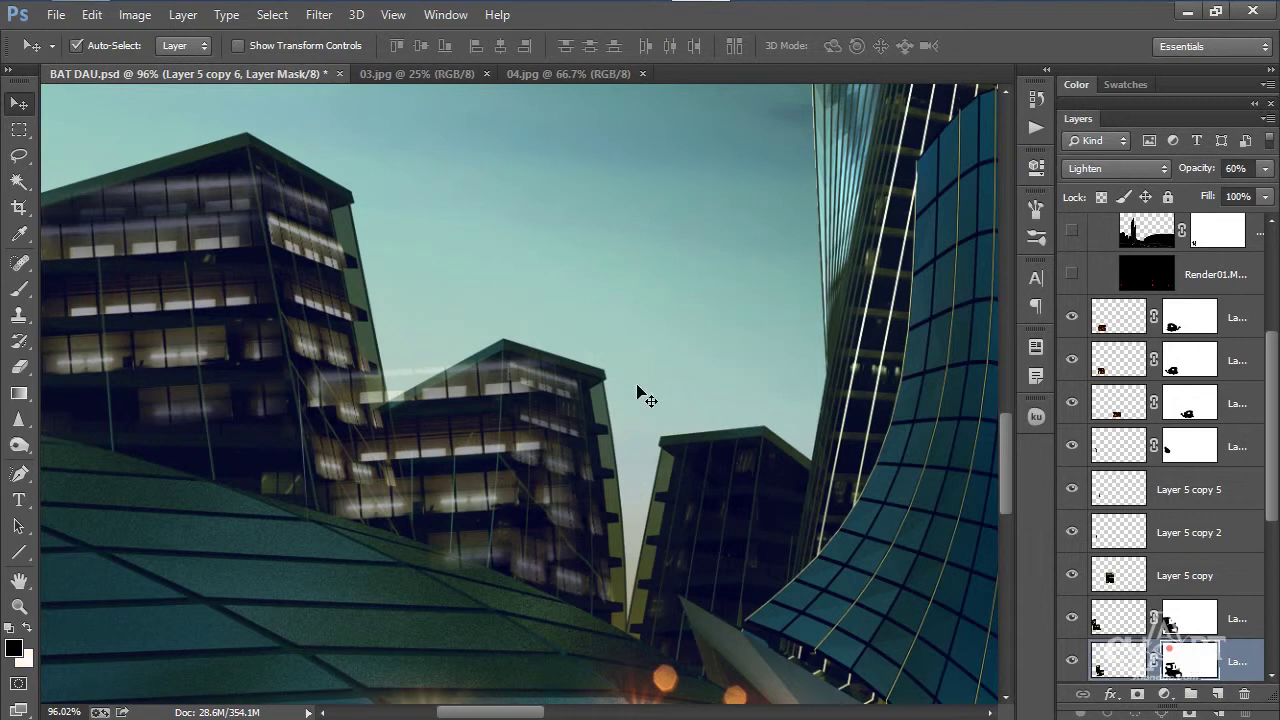
{"action": "left_click", "coordinate": [19, 289]}
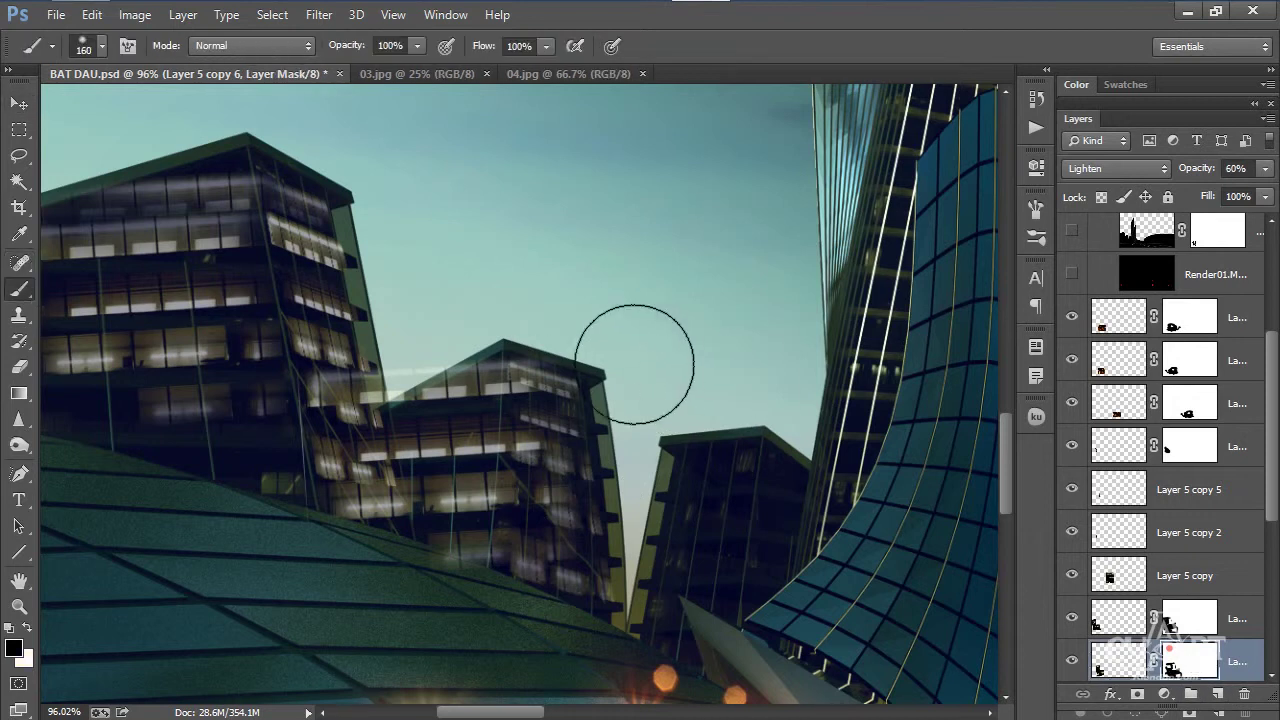
{"action": "mouse_move", "coordinate": [584, 415]}
{"action": "left_mouse_down"}
{"action": "mouse_move", "coordinate": [569, 553]}
{"action": "mouse_move", "coordinate": [564, 378]}
{"action": "mouse_move", "coordinate": [572, 454]}
{"action": "mouse_move", "coordinate": [542, 590]}
{"action": "left_mouse_up"}
{"action": "mouse_move", "coordinate": [363, 417]}
{"action": "left_mouse_down"}
{"action": "mouse_move", "coordinate": [328, 365]}
{"action": "mouse_move", "coordinate": [362, 490]}
{"action": "mouse_move", "coordinate": [324, 312]}
{"action": "mouse_move", "coordinate": [434, 303]}
{"action": "mouse_move", "coordinate": [374, 364]}
{"action": "mouse_move", "coordinate": [473, 301]}
{"action": "left_mouse_up"}
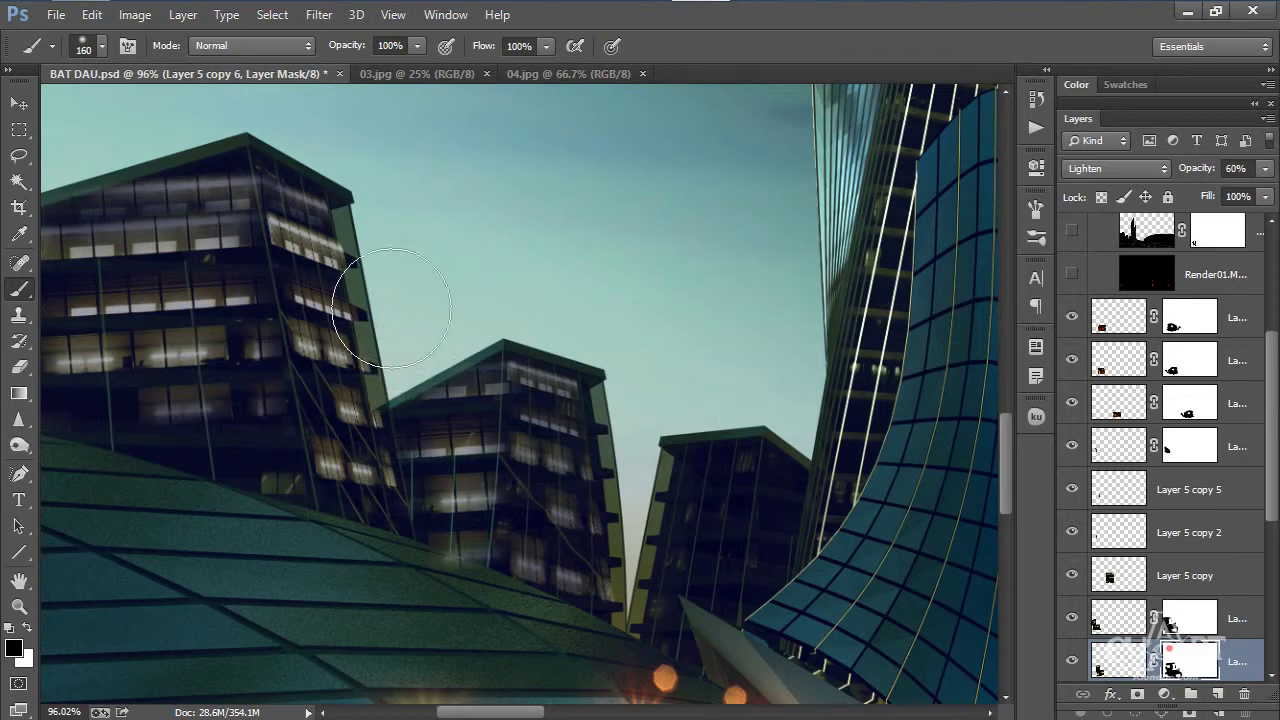
{"action": "left_click_drag", "start_coordinate": [403, 597], "coordinate": [464, 620]}
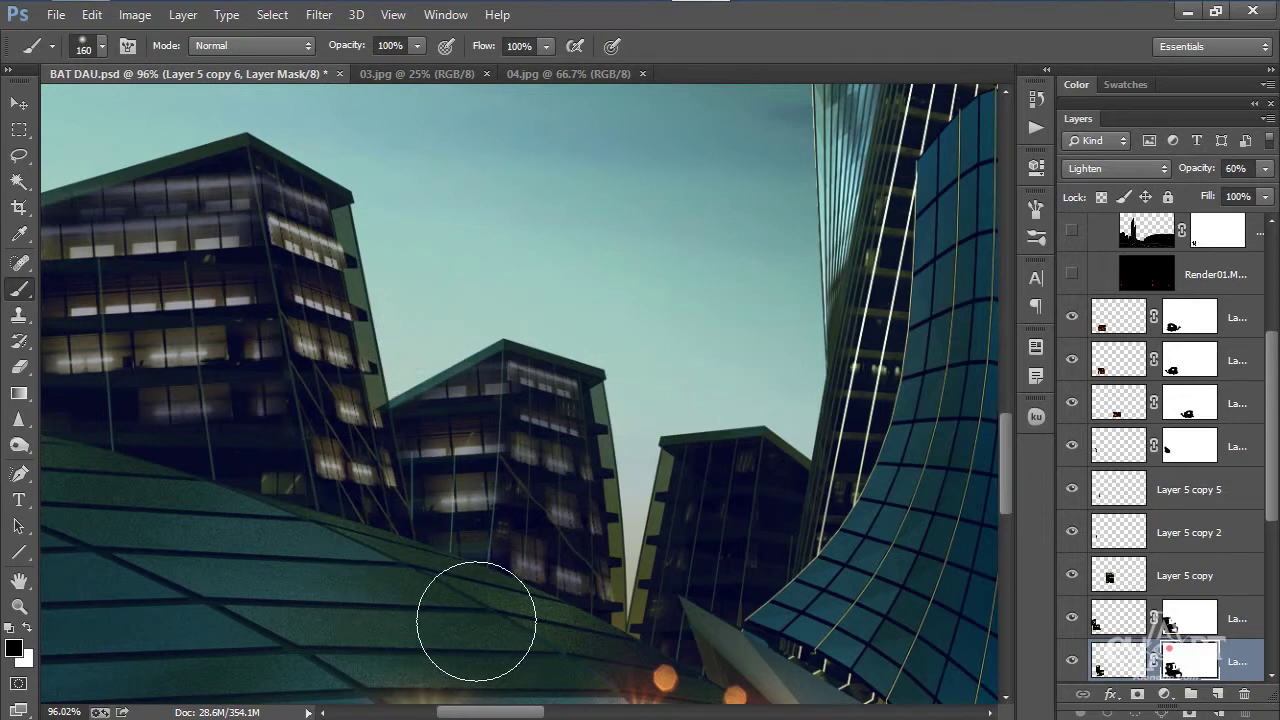
{"action": "mouse_move", "coordinate": [554, 540]}
{"action": "left_mouse_down"}
{"action": "mouse_move", "coordinate": [544, 610]}
{"action": "mouse_move", "coordinate": [566, 526]}
{"action": "mouse_move", "coordinate": [436, 514]}
{"action": "mouse_move", "coordinate": [539, 499]}
{"action": "left_mouse_up"}
- Set the opacity of Layer 5 copy 6, the middle building's front windows, to 40%
{"action": "key", "text": "v"}
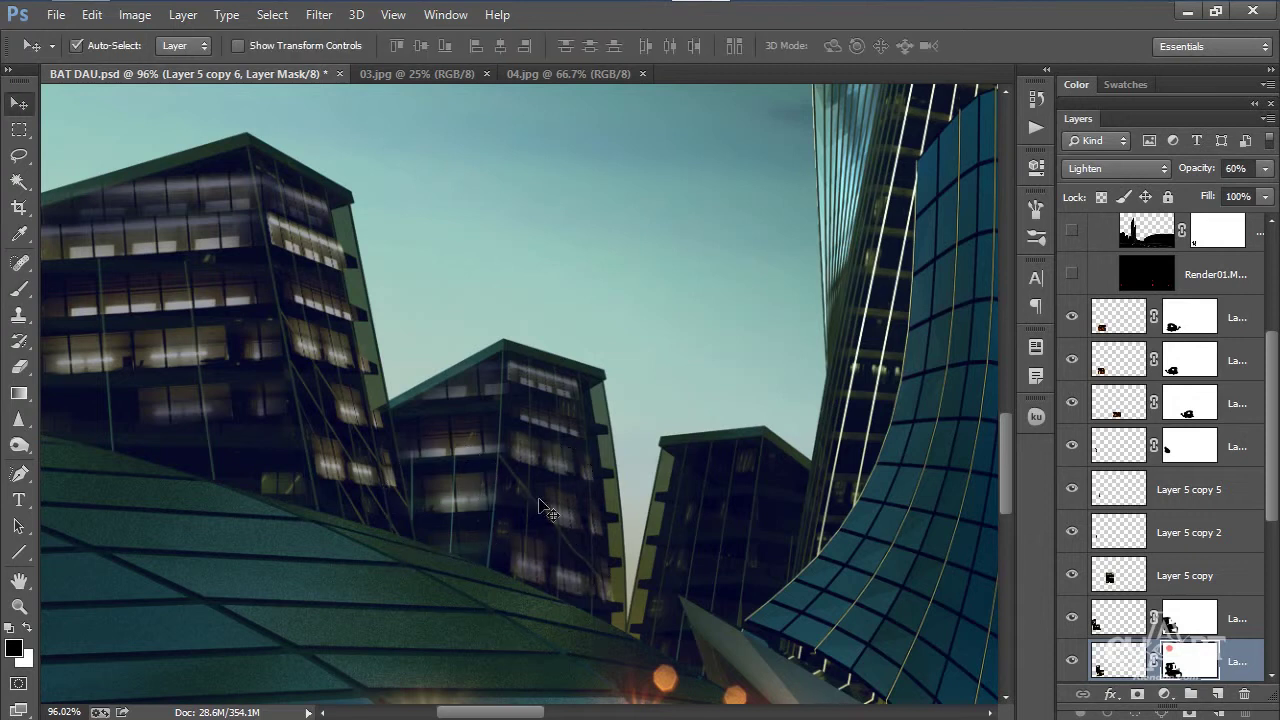
{"action": "left_click", "coordinate": [1265, 168]}
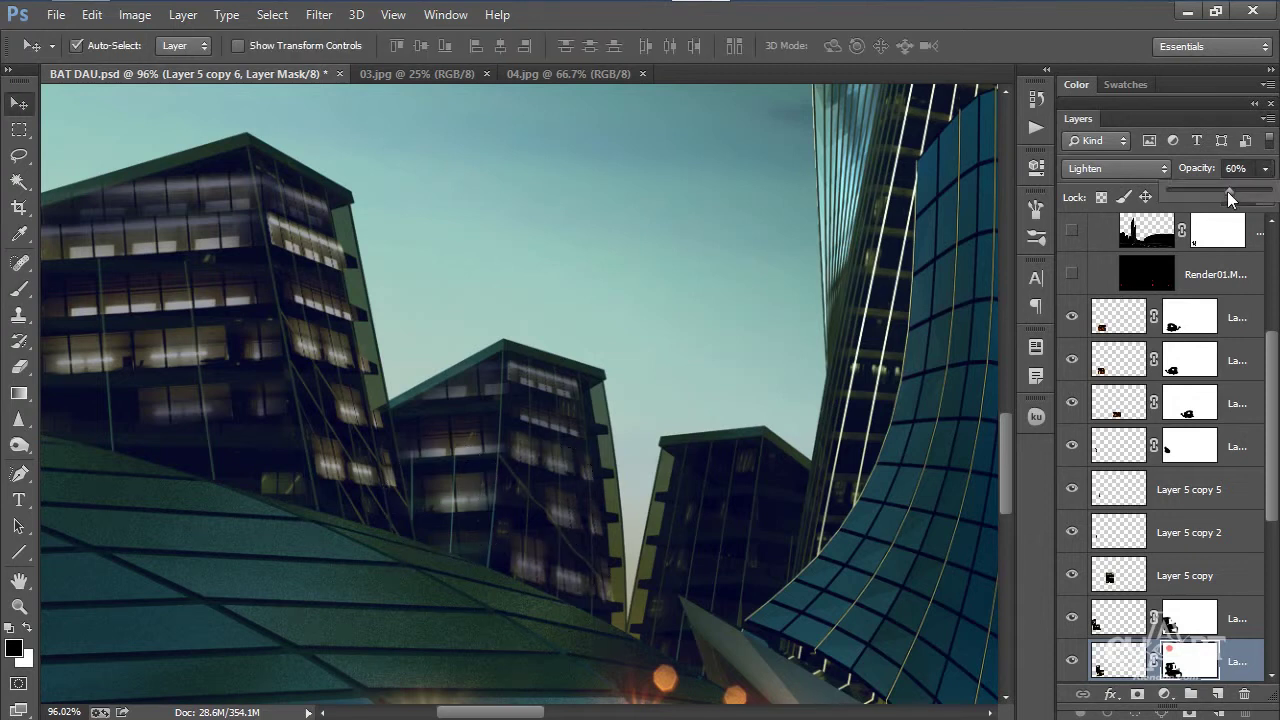
{"action": "left_click", "coordinate": [1237, 169]}
{"action": "type", "text": "40"}
{"action": "key", "text": "Return"}
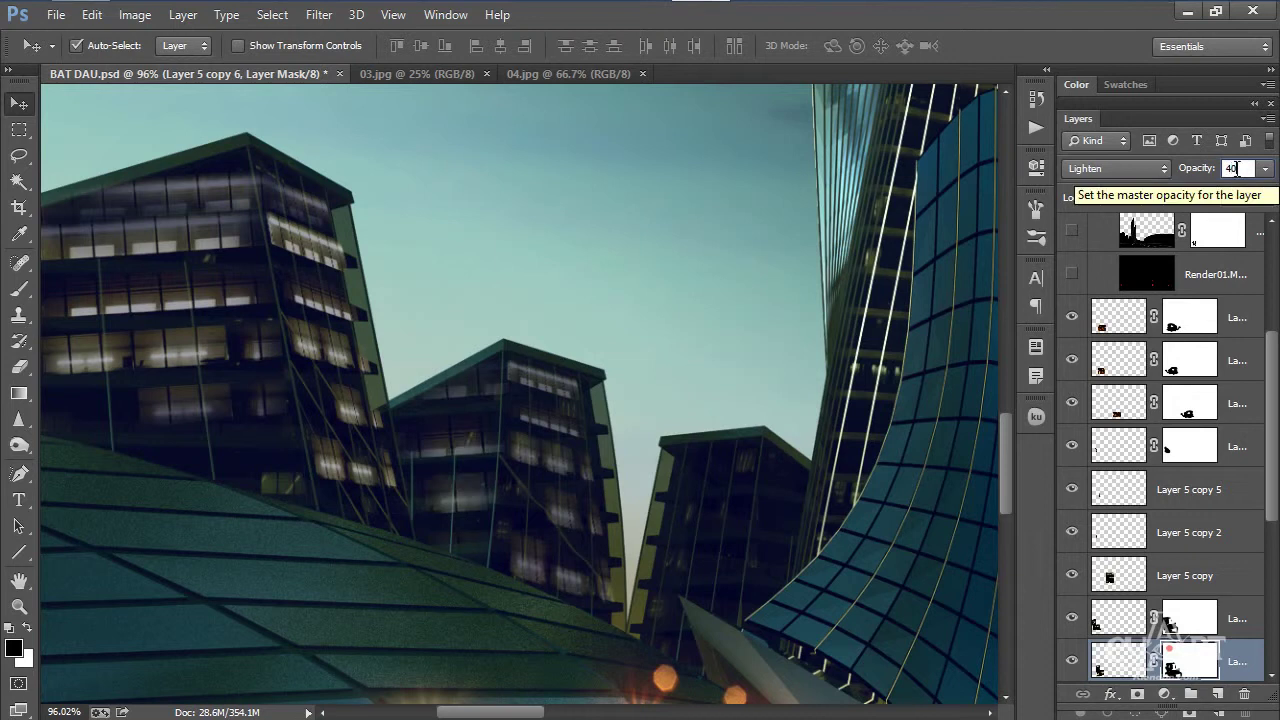
- Duplicate the middle building's side-face windows, flip the copy horizontally and place it on the left face of the smallest background building
{"action": "left_click", "coordinate": [540, 385]}
{"action": "left_click_drag", "start_coordinate": [540, 385], "coordinate": [703, 466]}
{"action": "key", "text": "ctrl+t"}
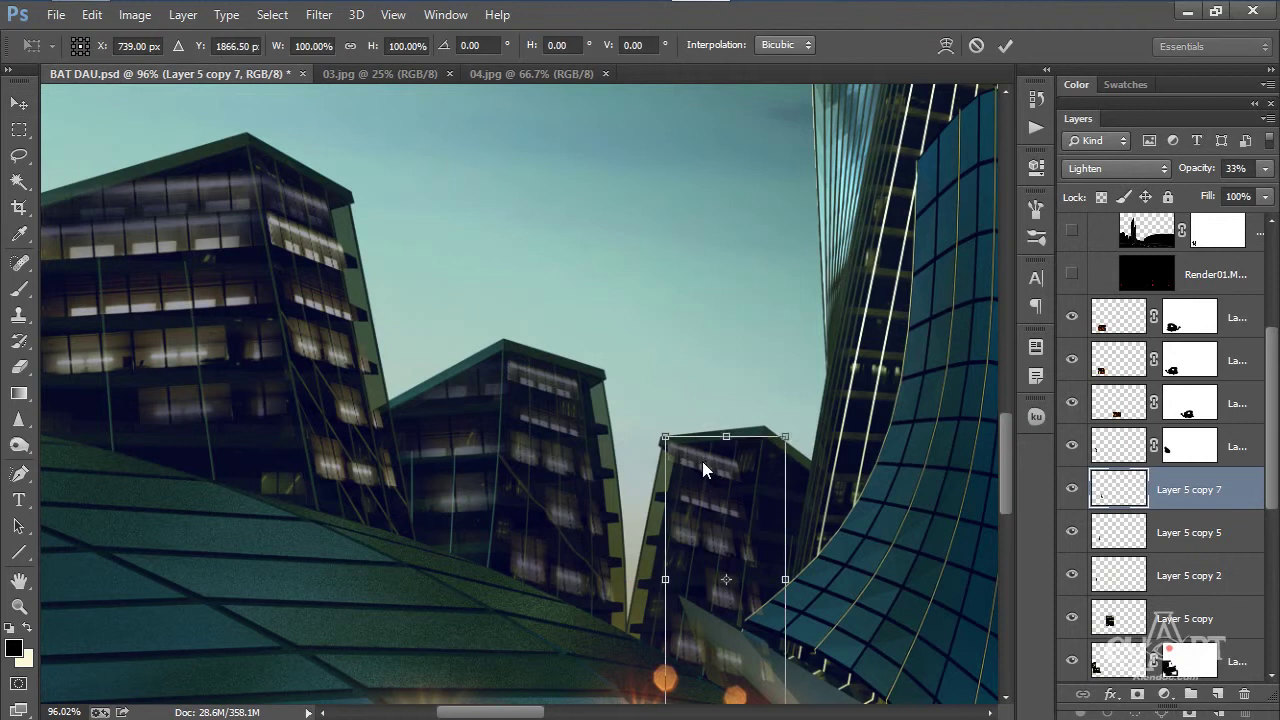
{"action": "right_click", "coordinate": [702, 461]}
{"action": "left_click", "coordinate": [788, 423]}
{"action": "left_click_drag", "start_coordinate": [749, 471], "coordinate": [697, 455]}
- Distort the upper corners of Layer 5 copy 7 to match the left face of the smallest background building
{"action": "right_click", "coordinate": [678, 469]}
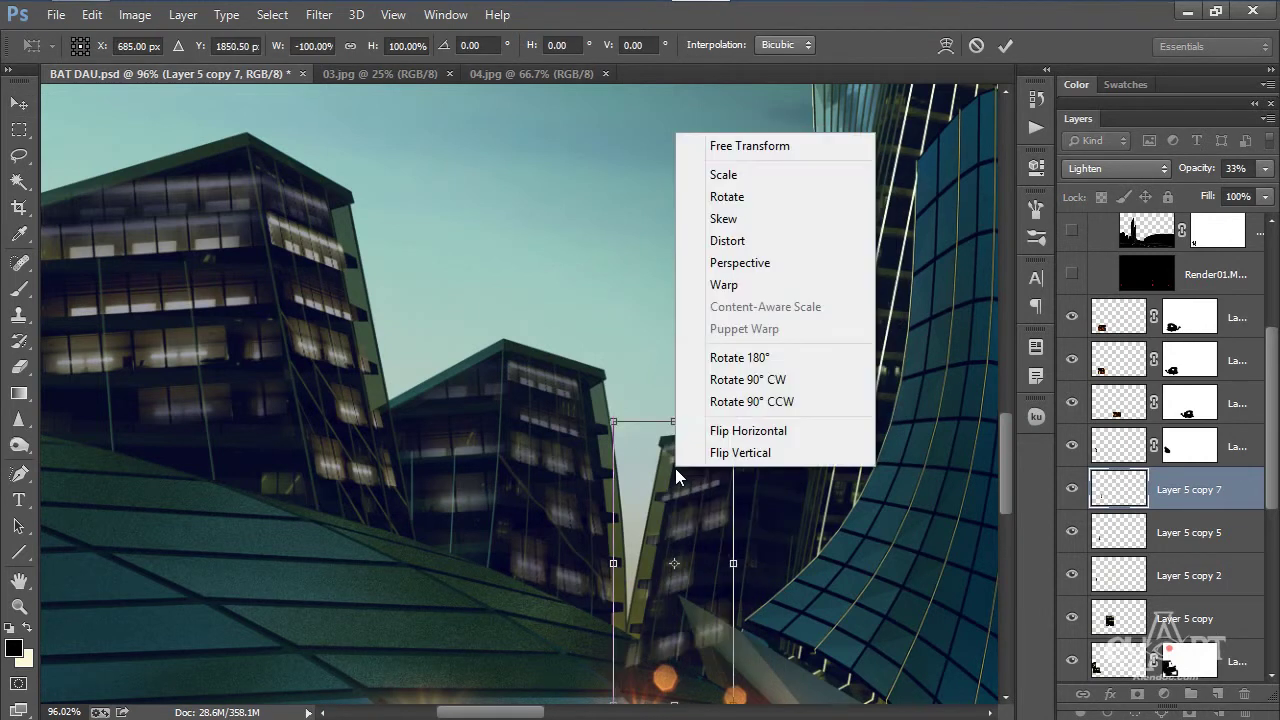
{"action": "left_click", "coordinate": [728, 241]}
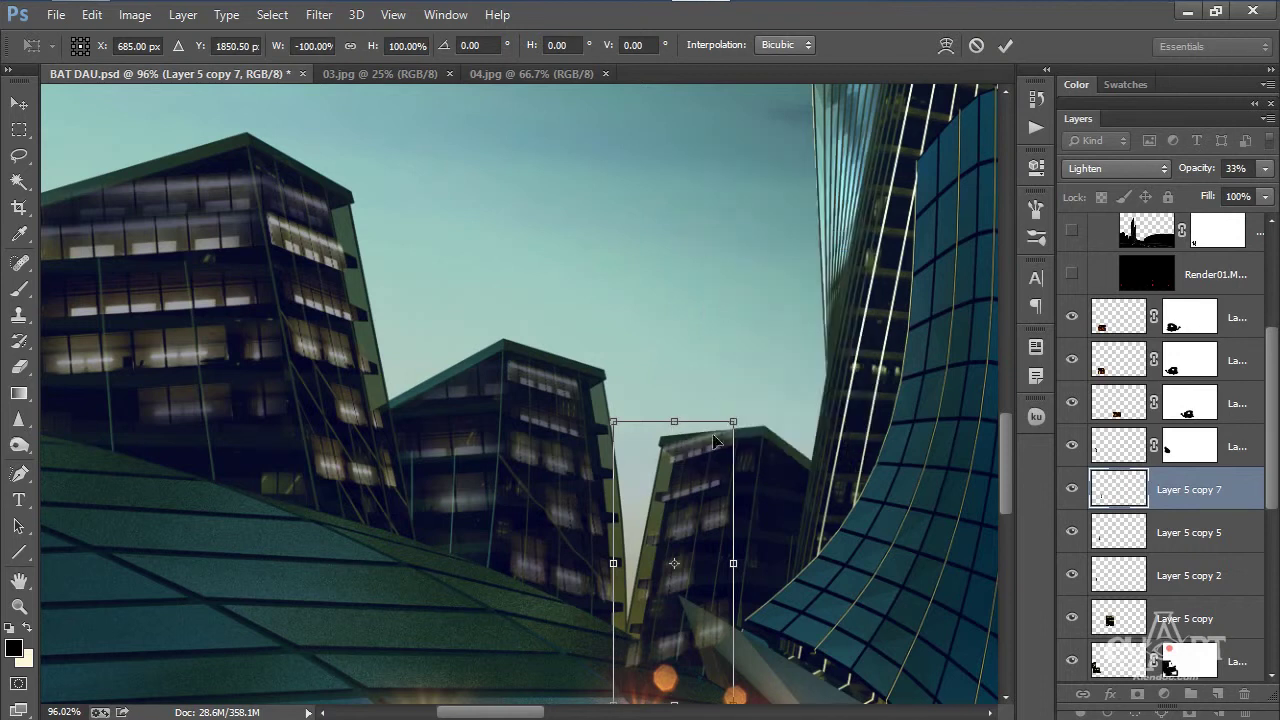
{"action": "left_click_drag", "start_coordinate": [734, 422], "coordinate": [766, 443]}
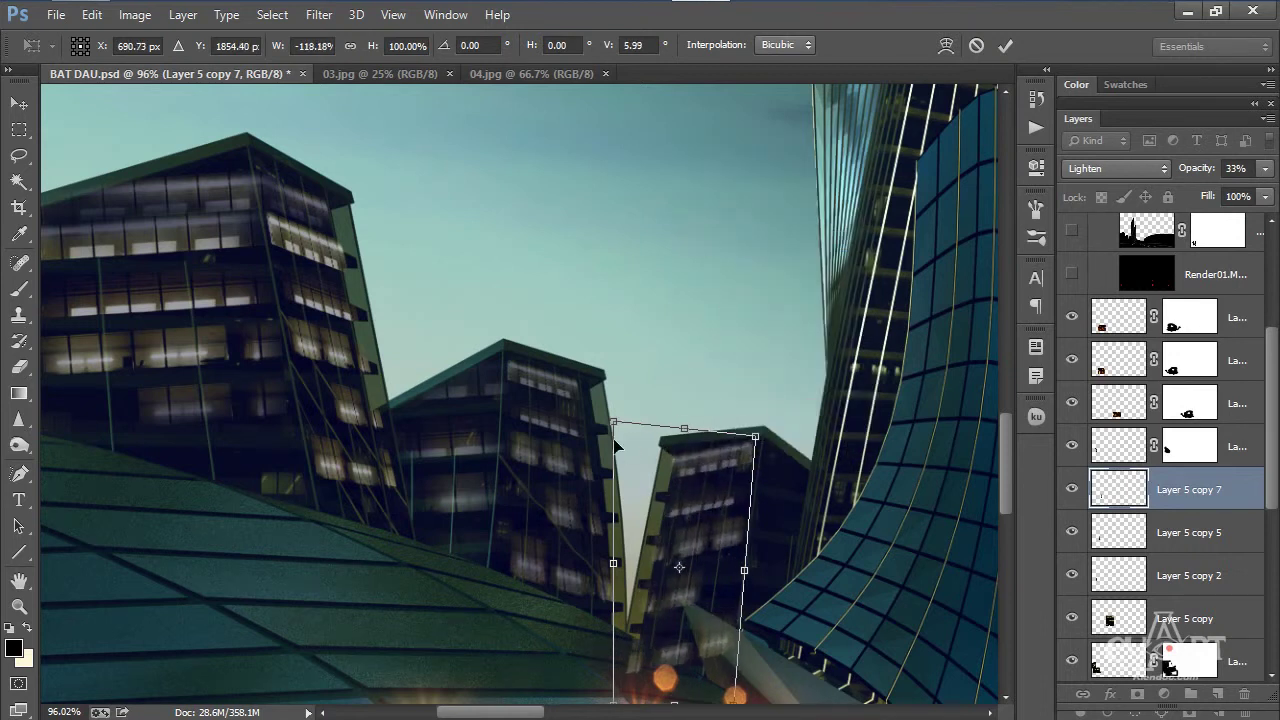
{"action": "left_click_drag", "start_coordinate": [614, 423], "coordinate": [599, 407]}
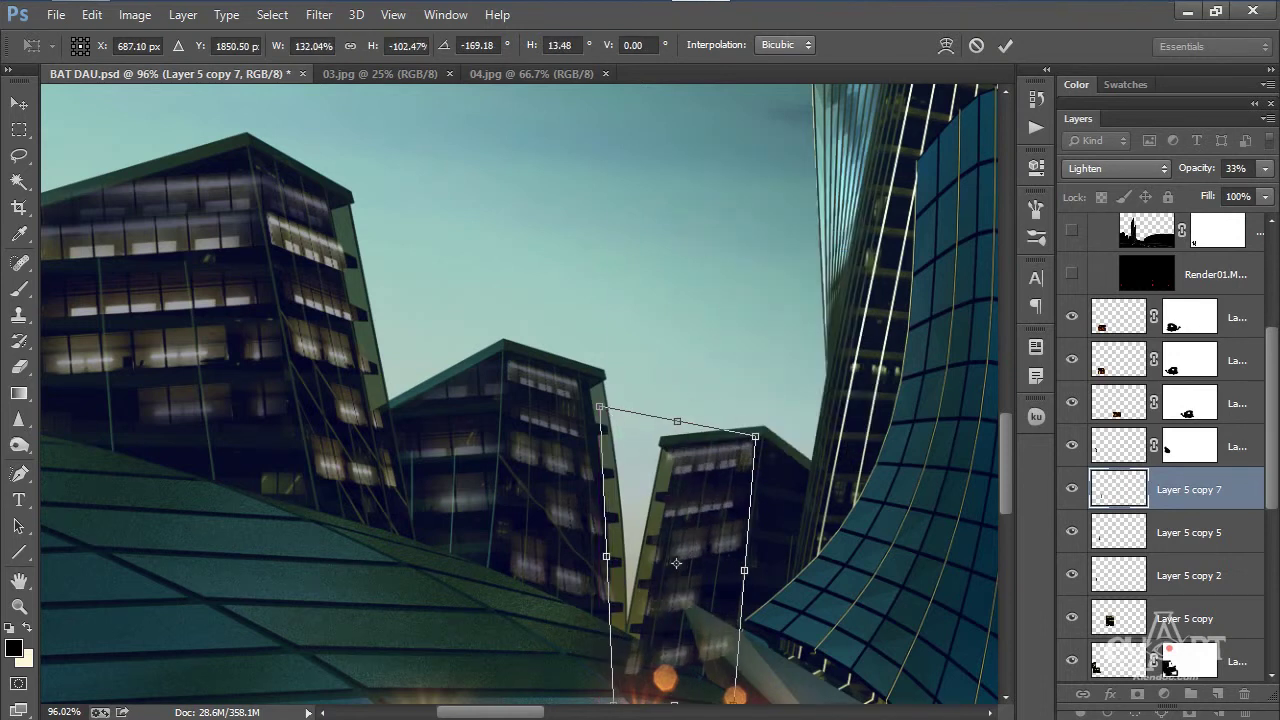
{"action": "key", "text": "Return"}
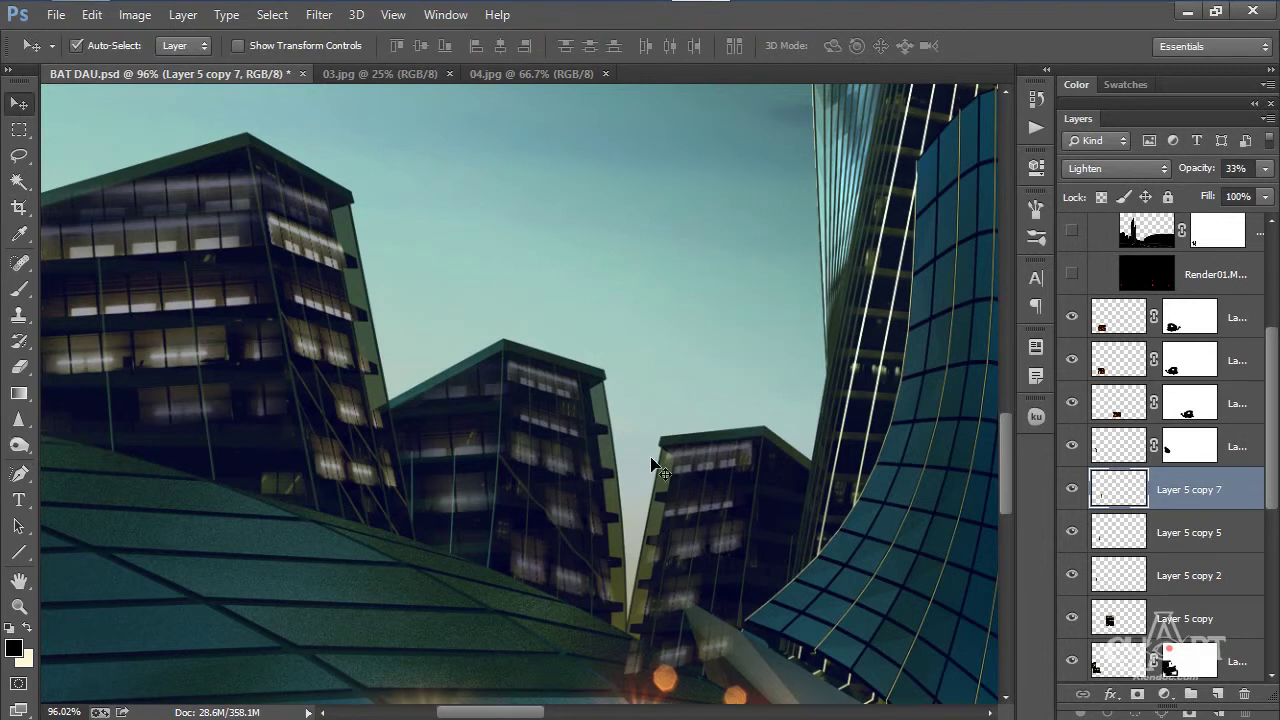
- Duplicate the middle building's front windows, flip the copy horizontally and place it on the right face of the smallest background building
{"action": "scroll", "coordinate": [653, 466], "scroll_direction": "down", "scroll_amount": 2}
{"action": "left_click_drag", "start_coordinate": [467, 370], "coordinate": [800, 447]}
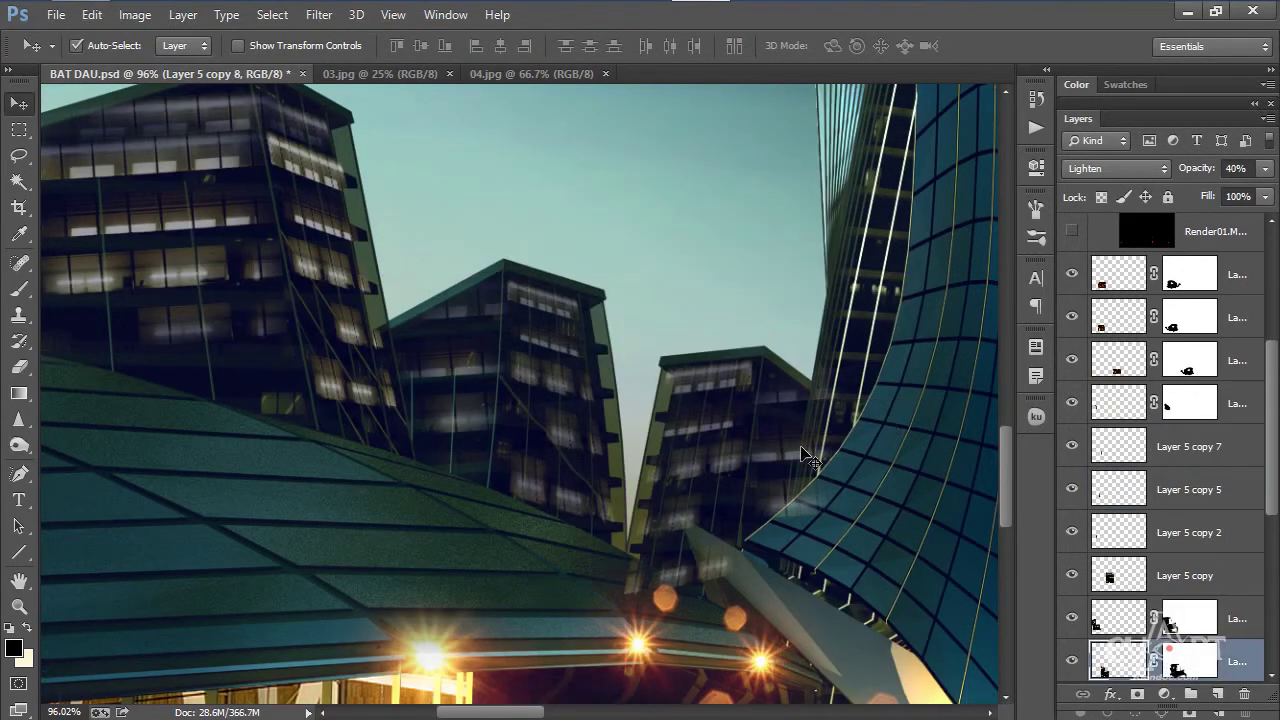
{"action": "key", "text": "ctrl+t"}
{"action": "right_click", "coordinate": [795, 422]}
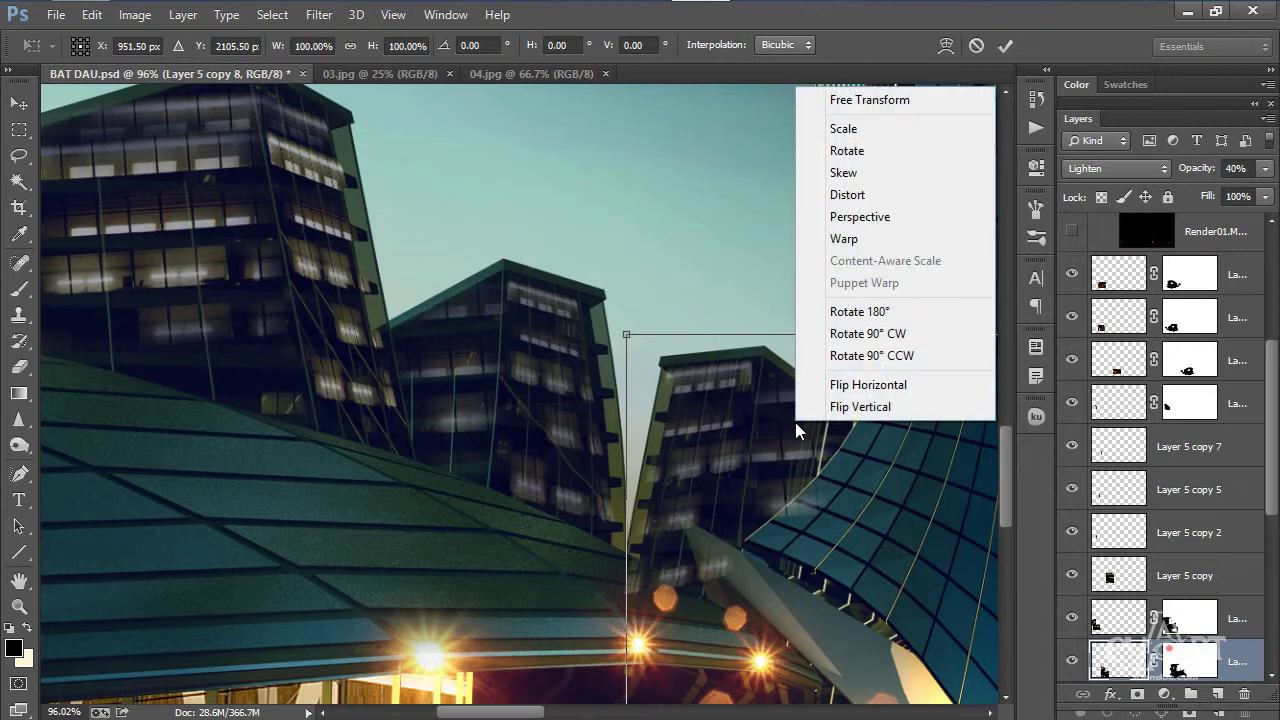
{"action": "left_click", "coordinate": [842, 384]}
{"action": "left_click_drag", "start_coordinate": [790, 420], "coordinate": [520, 402]}
{"action": "left_click_drag", "start_coordinate": [746, 422], "coordinate": [783, 432]}
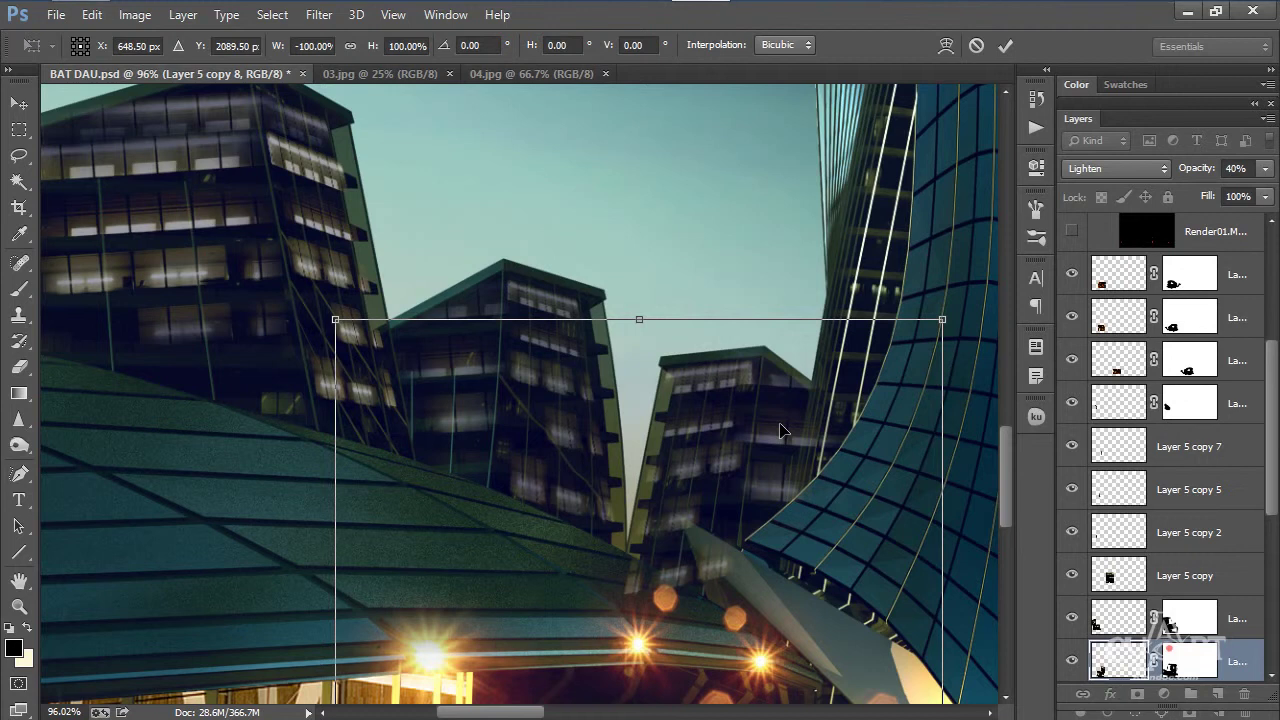
{"action": "key", "text": "Return"}
- Distort the two upper corners and the lower-right corner of Layer 5 copy 8 to follow the smallest building's right-face perspective
{"action": "key", "text": "ctrl+t"}
{"action": "right_click", "coordinate": [748, 407]}
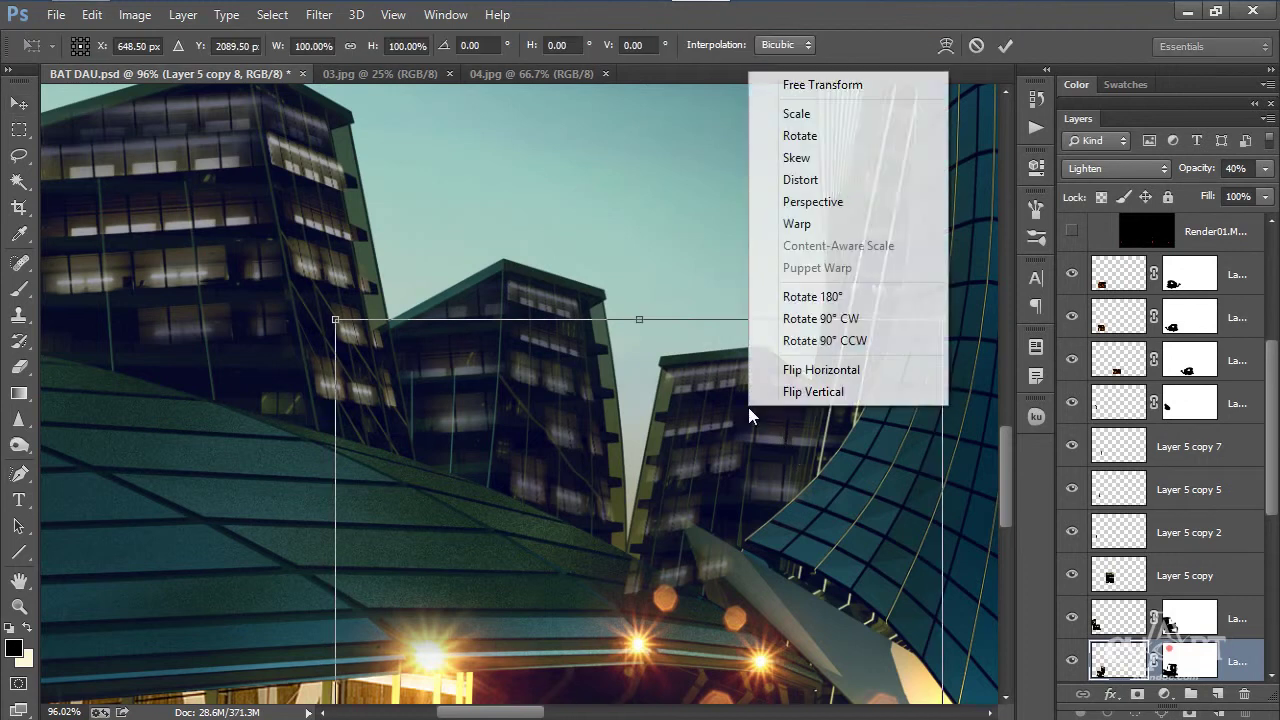
{"action": "left_click", "coordinate": [745, 346]}
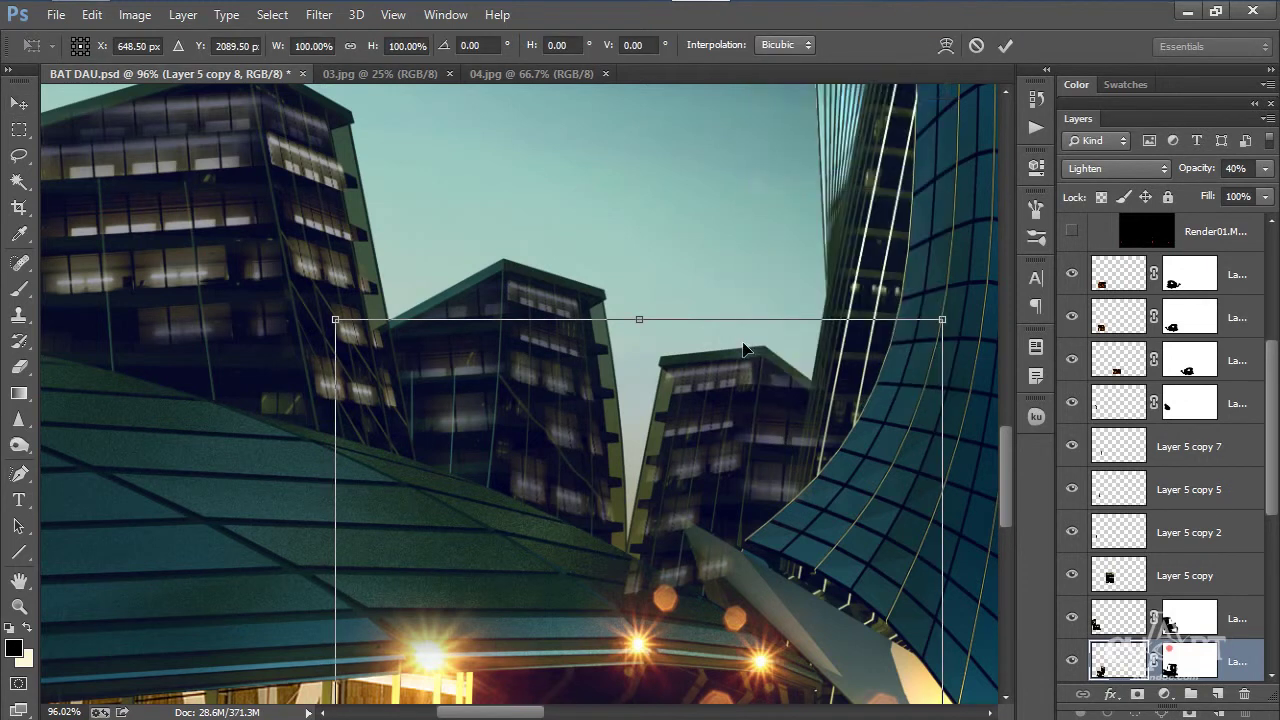
{"action": "scroll", "coordinate": [727, 385], "scroll_direction": "down", "scroll_amount": 4}
{"action": "left_click_drag", "start_coordinate": [335, 146], "coordinate": [372, 131]}
{"action": "left_click_drag", "start_coordinate": [943, 145], "coordinate": [902, 203]}
{"action": "left_click_drag", "start_coordinate": [376, 137], "coordinate": [423, 97]}
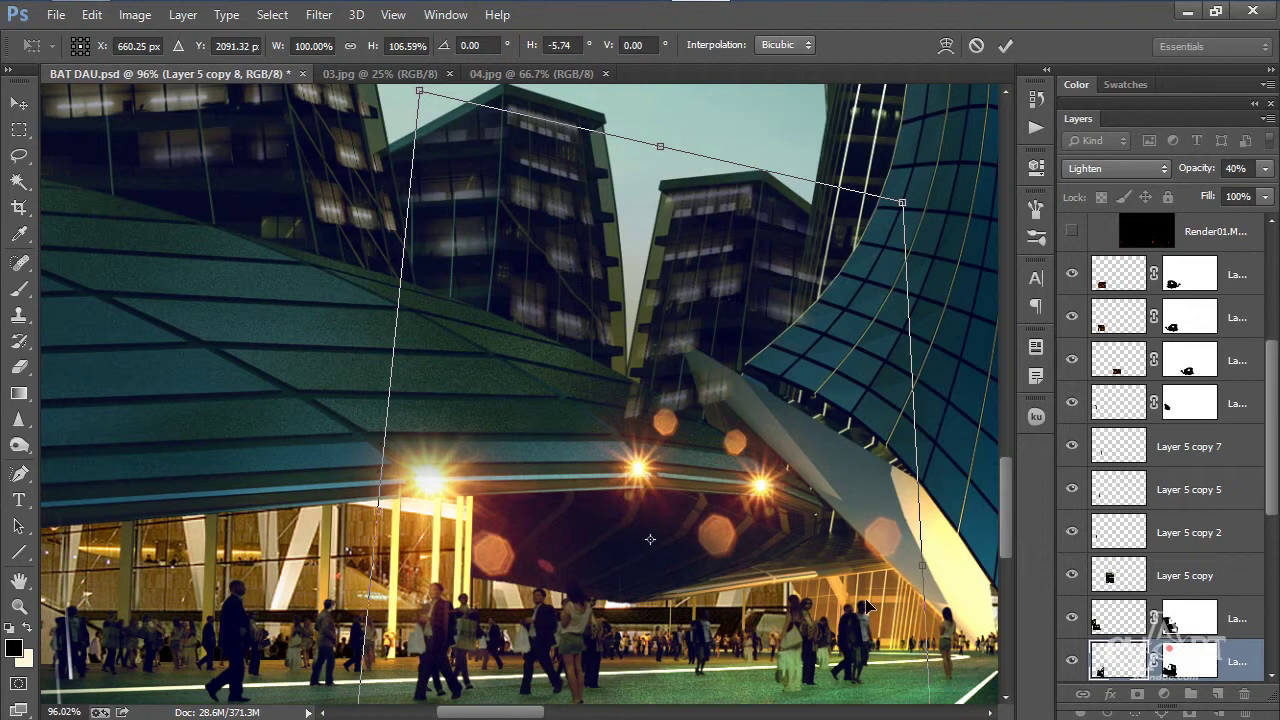
{"action": "scroll", "coordinate": [797, 497], "scroll_direction": "down", "scroll_amount": 3}
{"action": "scroll", "coordinate": [818, 598], "scroll_direction": "down", "scroll_amount": 3}
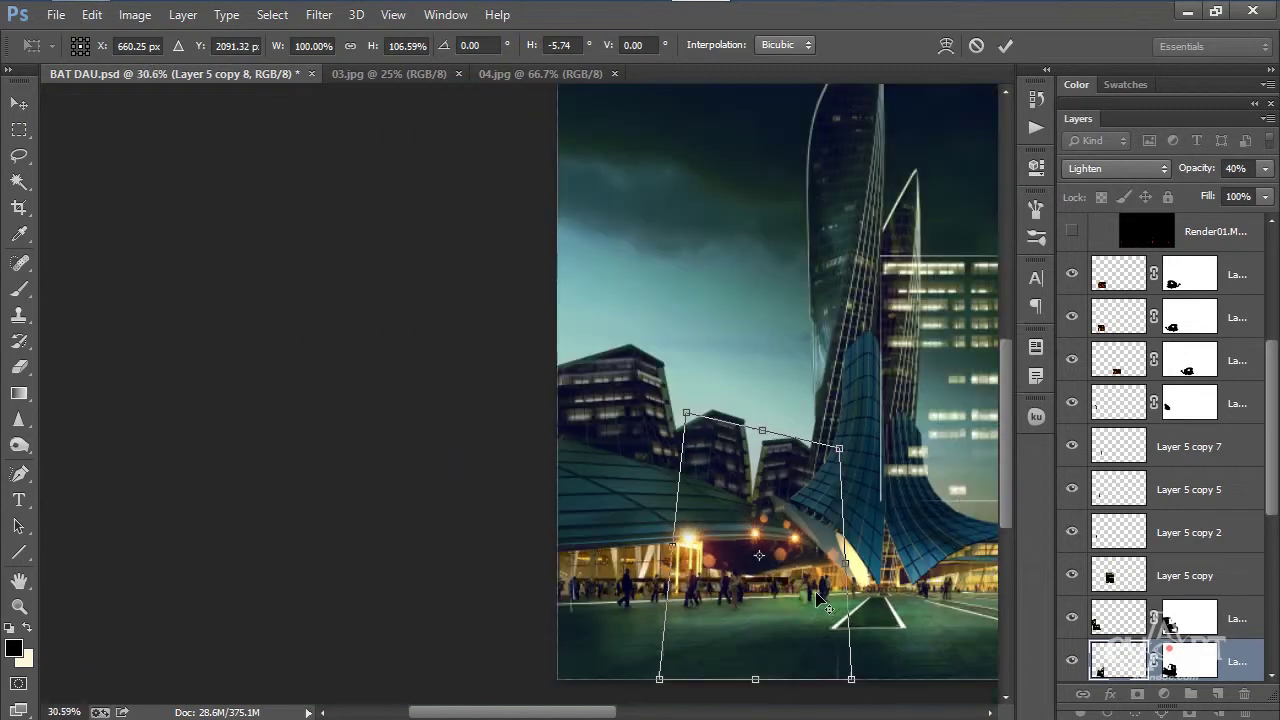
{"action": "left_click_drag", "start_coordinate": [853, 687], "coordinate": [823, 680]}
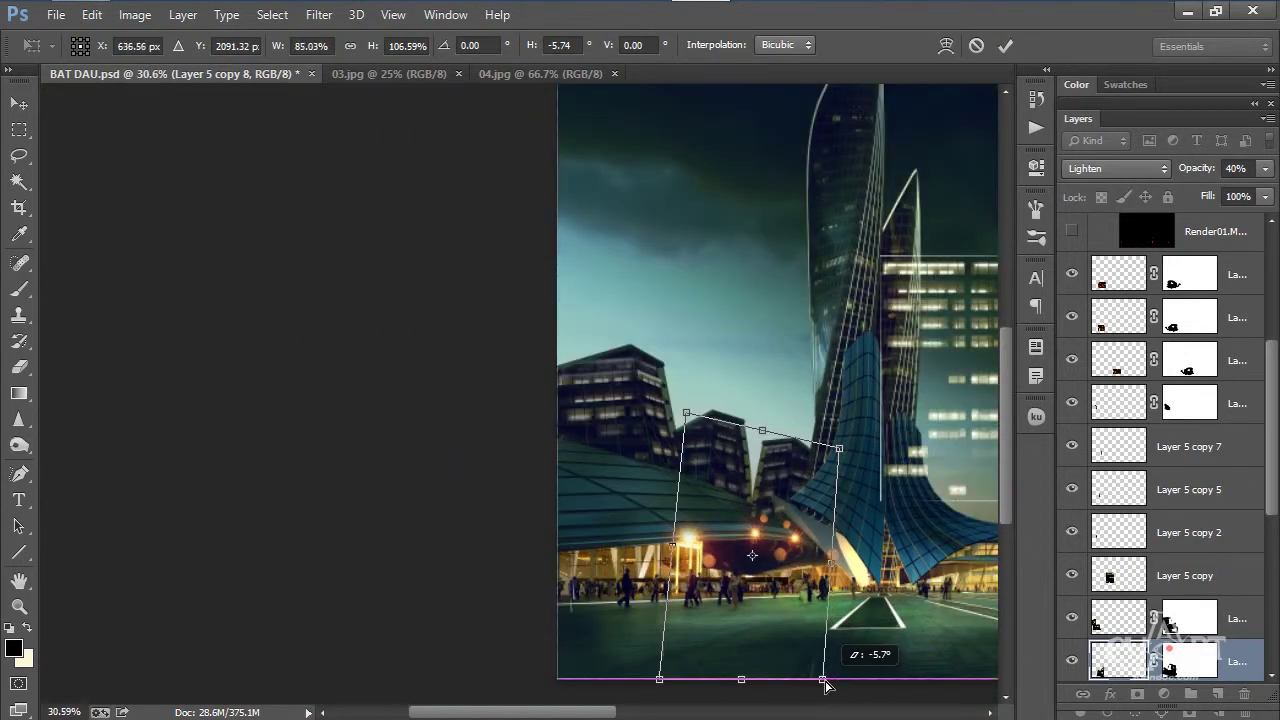
{"action": "key", "text": "Return"}
- Shift Layer 5 copy 7 slightly so its windows line up with the smallest building's left face
{"action": "scroll", "coordinate": [820, 482], "scroll_direction": "up", "scroll_amount": 3}
{"action": "scroll", "coordinate": [820, 482], "scroll_direction": "up", "scroll_amount": 3}
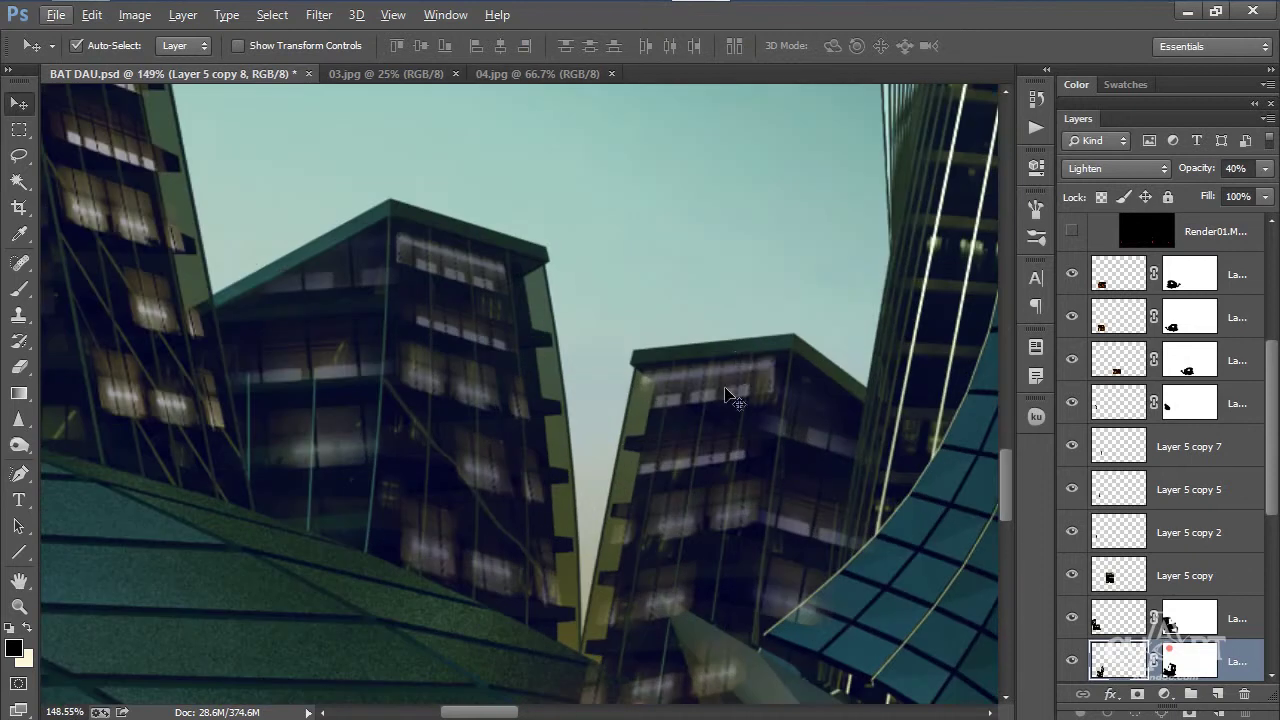
{"action": "left_click", "coordinate": [764, 379]}
{"action": "left_click_drag", "start_coordinate": [768, 372], "coordinate": [774, 371]}
- Mask out the windows of Layer 5 copy 7 spilling over the canopy and those of Layer 5 copy 8 spilling over the blue tower
{"action": "scroll", "coordinate": [743, 356], "scroll_direction": "down", "scroll_amount": 1}
{"action": "scroll", "coordinate": [753, 369], "scroll_direction": "down", "scroll_amount": 3}
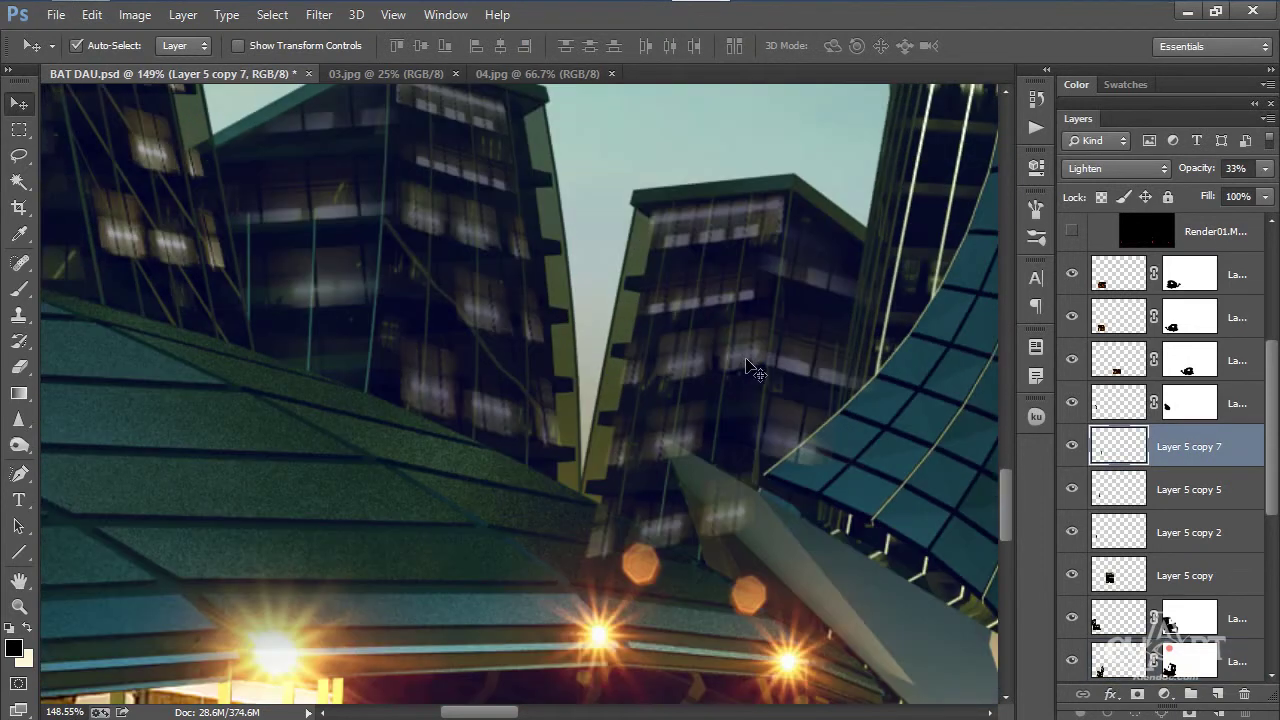
{"action": "left_click", "coordinate": [1137, 694]}
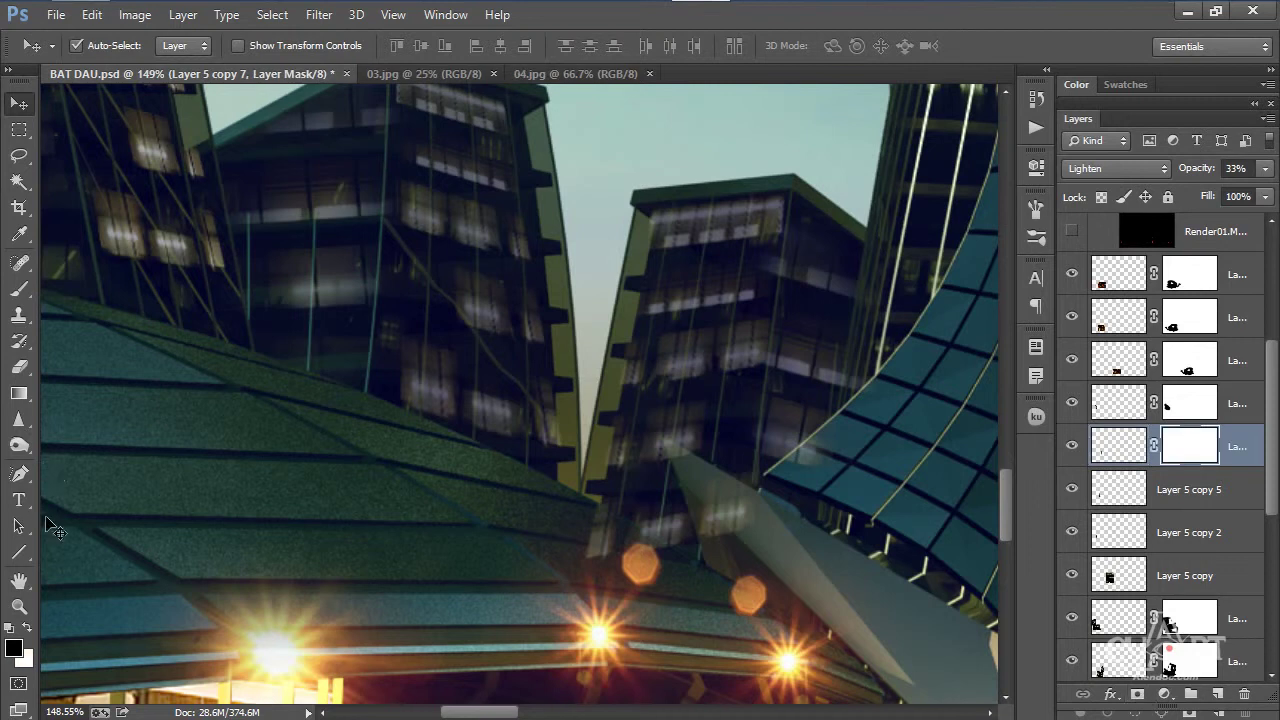
{"action": "left_click", "coordinate": [19, 289]}
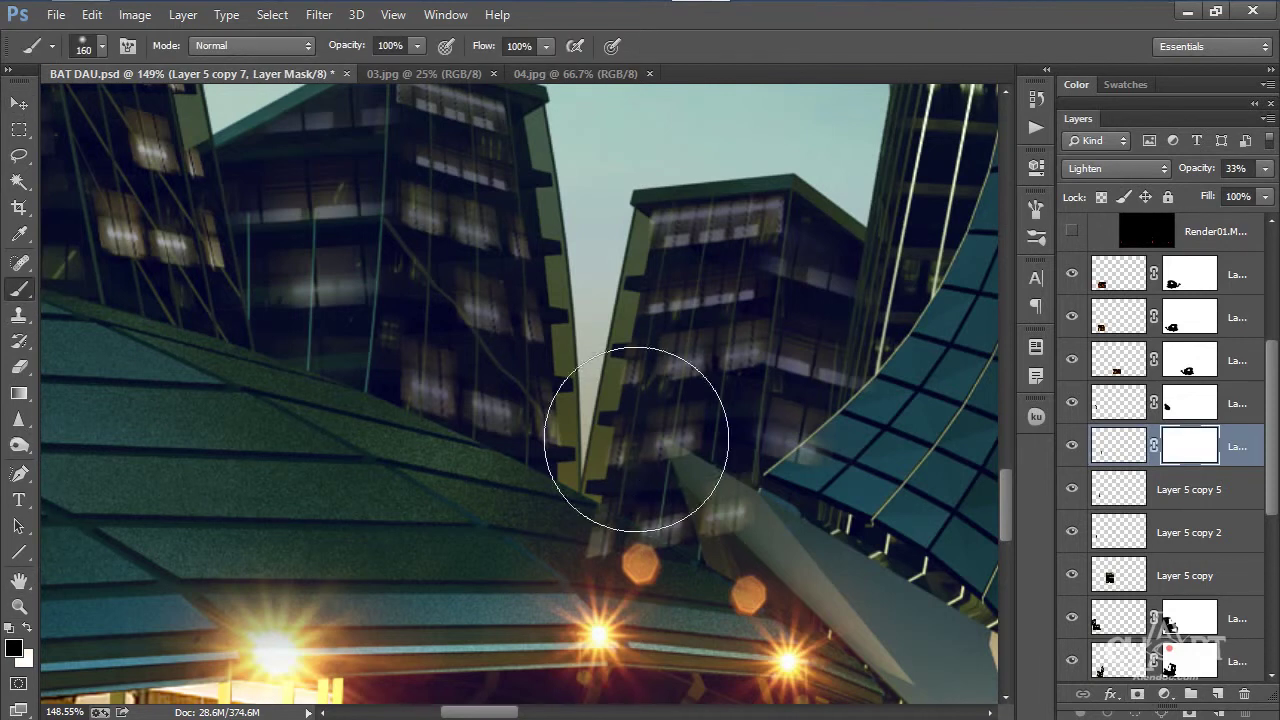
{"action": "mouse_move", "coordinate": [554, 585]}
{"action": "left_mouse_down"}
{"action": "mouse_move", "coordinate": [541, 229]}
{"action": "mouse_move", "coordinate": [610, 470]}
{"action": "left_mouse_up"}
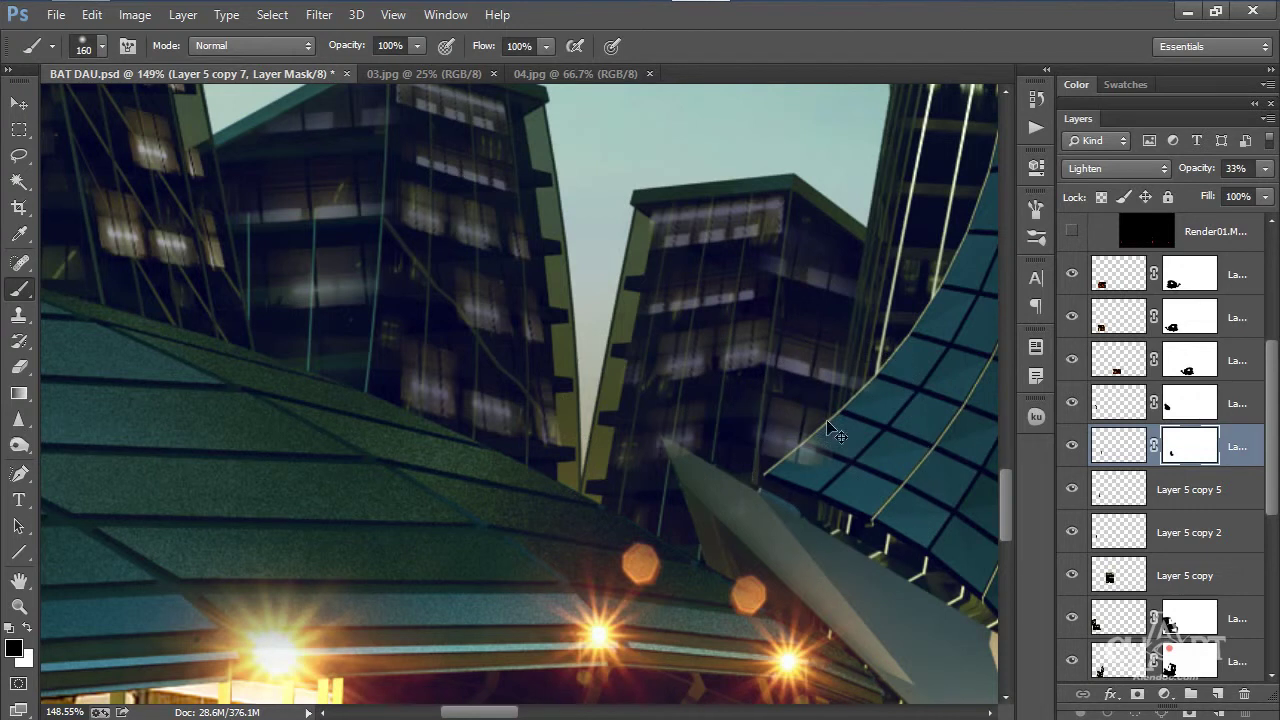
{"action": "left_click", "coordinate": [785, 443], "text": "ctrl"}
{"action": "key", "text": "ctrl+j"}
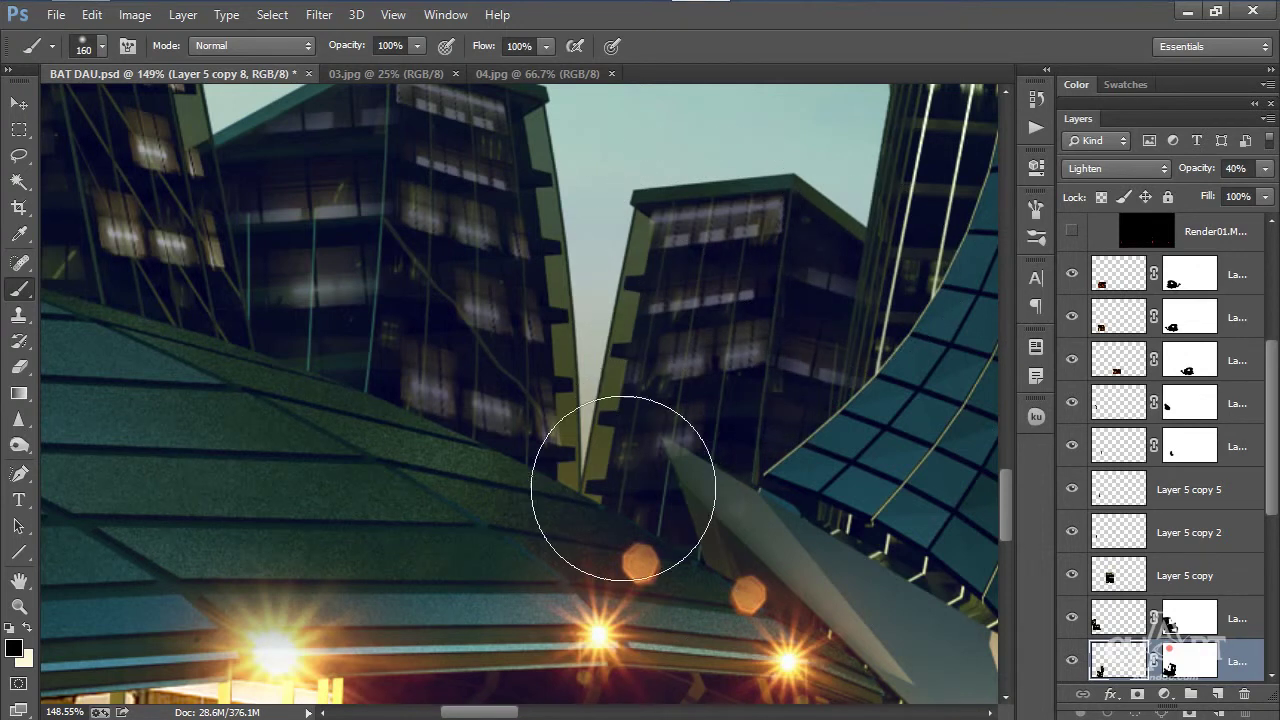
- Set the opacity of both window layers on the smallest background building, Layer 5 copy 8 and Layer 5 copy 7, to 25%
{"action": "scroll", "coordinate": [582, 395], "scroll_direction": "down", "scroll_amount": 3}
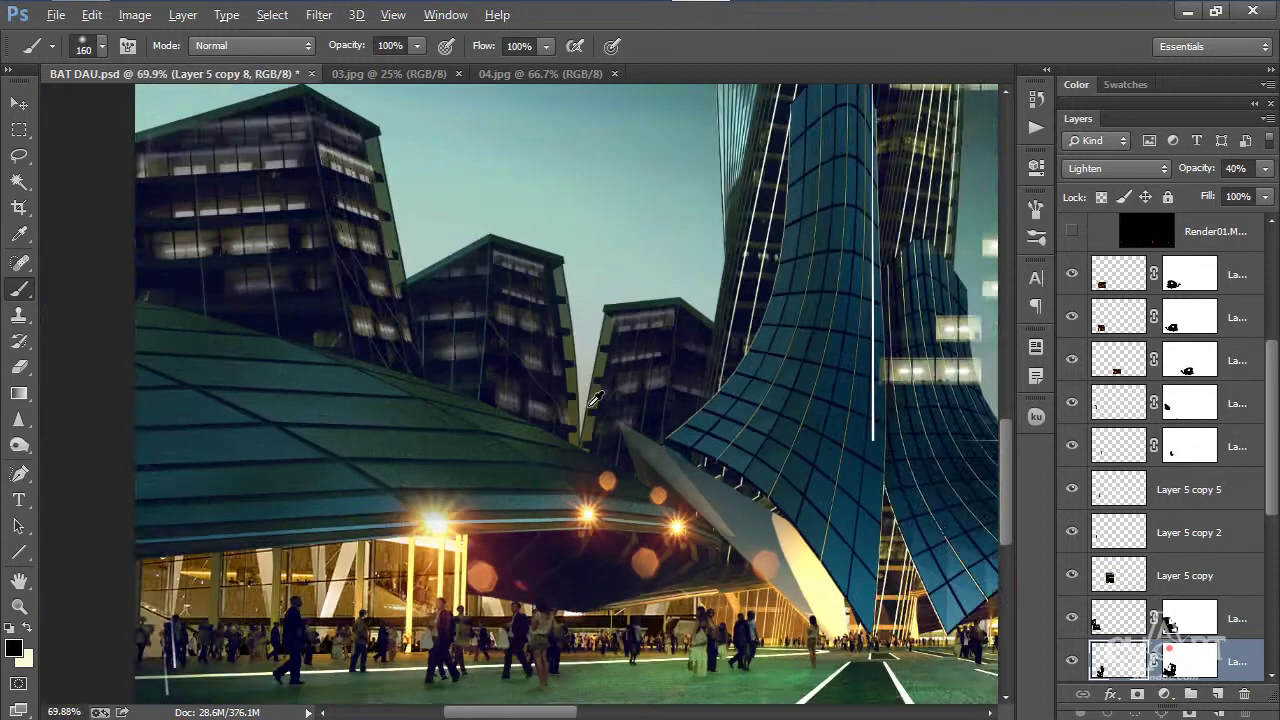
{"action": "key", "text": "v"}
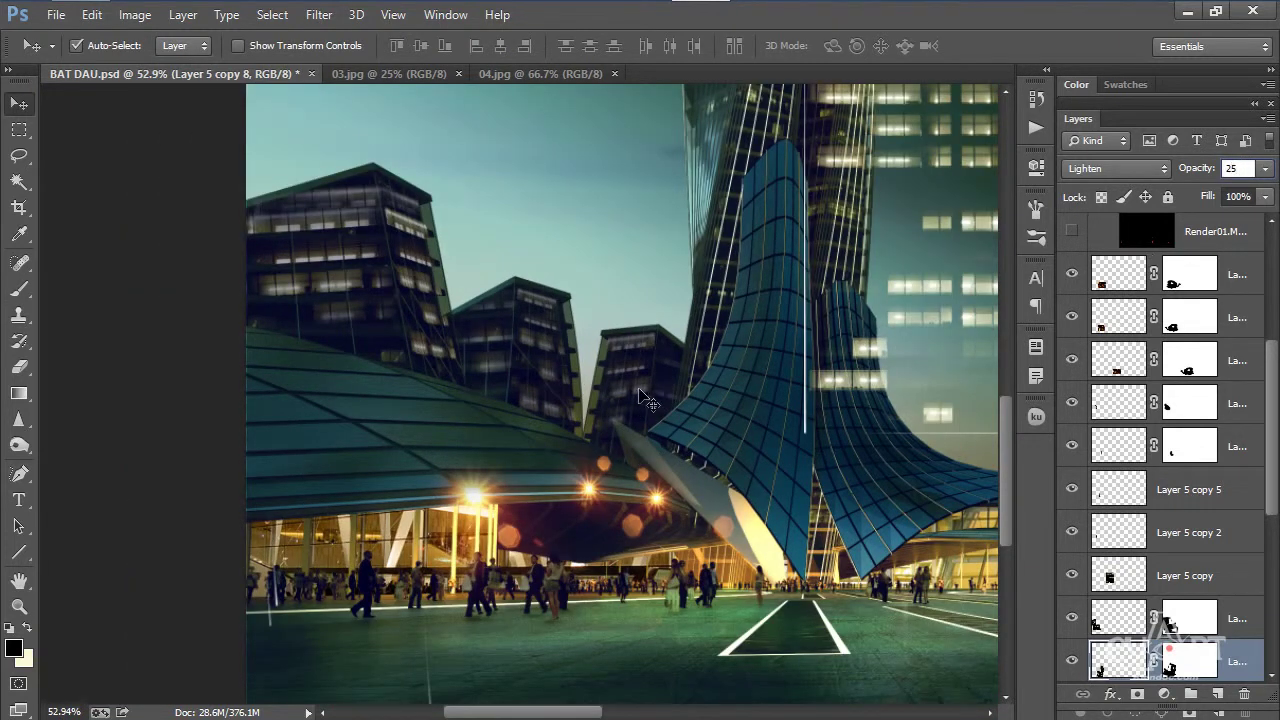
{"action": "left_click", "coordinate": [712, 417]}
{"action": "left_click", "coordinate": [1243, 168]}
{"action": "type", "text": "25"}
{"action": "key", "text": "Return"}
{"action": "key", "text": "b"}
{"action": "key", "text": "v"}
- Delete Layer 5 copy, the flat block of source windows floating beside the tower
{"action": "scroll", "coordinate": [563, 369], "scroll_direction": "down", "scroll_amount": 4}
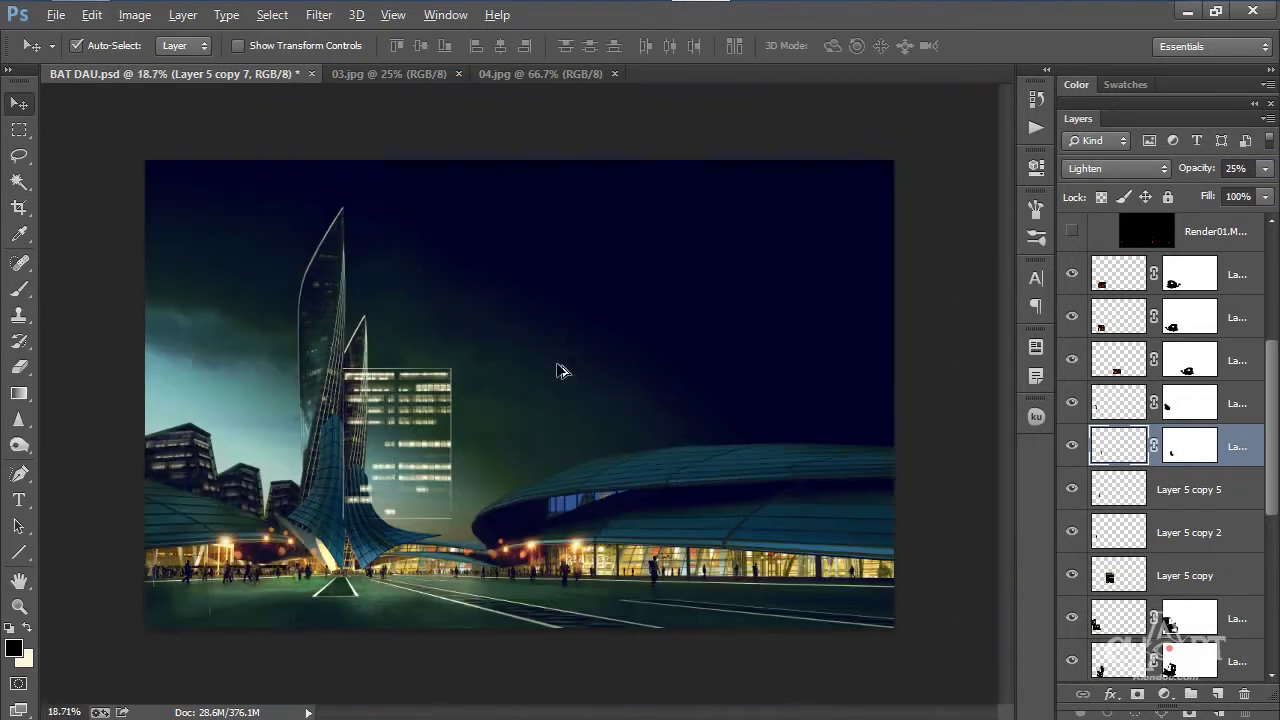
{"action": "scroll", "coordinate": [437, 529], "scroll_direction": "up", "scroll_amount": 1}
{"action": "scroll", "coordinate": [437, 529], "scroll_direction": "up", "scroll_amount": 1}
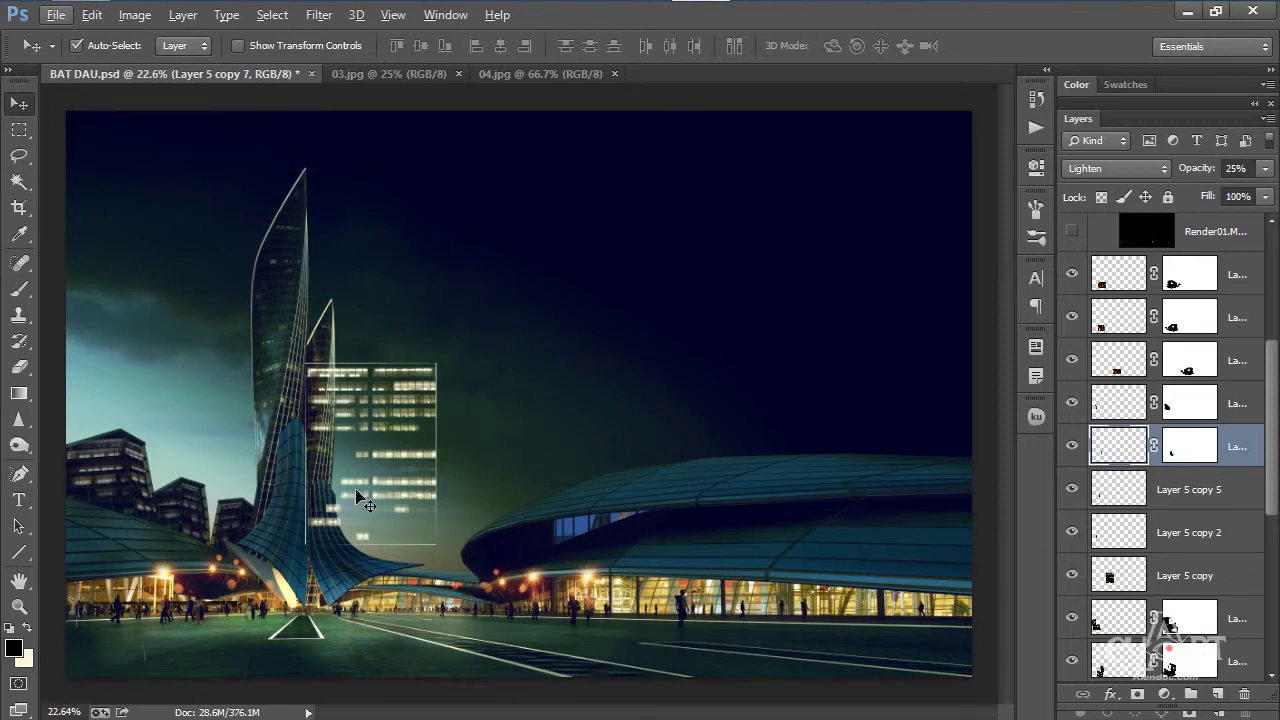
{"action": "left_click_drag", "start_coordinate": [397, 386], "coordinate": [451, 363]}
{"action": "key", "text": "Delete"}
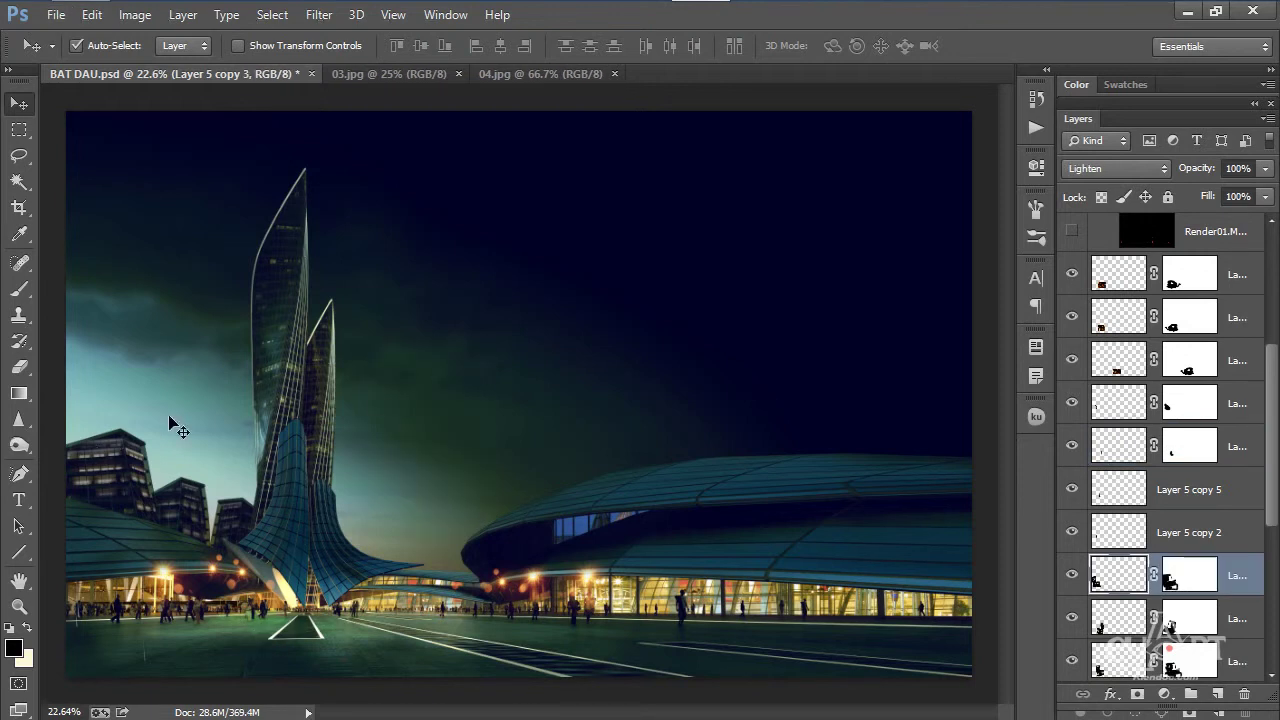
- Set up the Brush tool with a soft round 5 px tip at 0% hardness for fine work on the background buildings
{"action": "scroll", "coordinate": [98, 502], "scroll_direction": "up", "scroll_amount": 2}
{"action": "scroll", "coordinate": [140, 480], "scroll_direction": "up", "scroll_amount": 2}
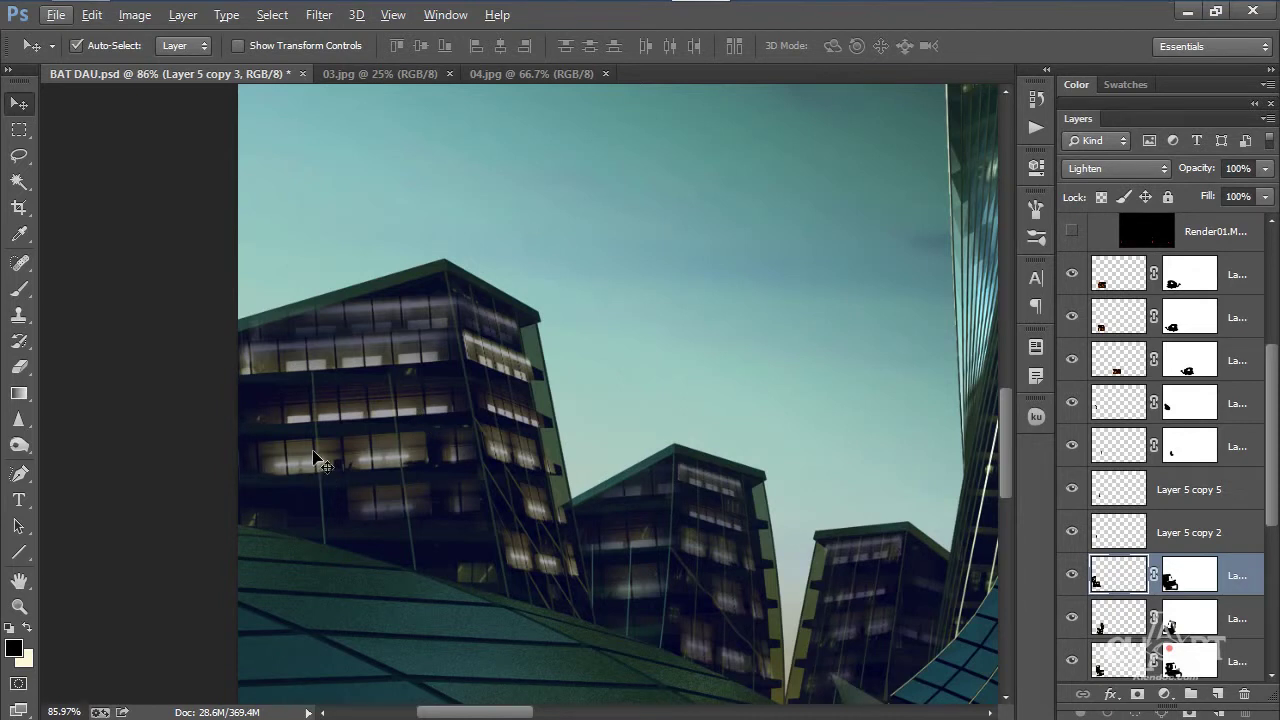
{"action": "scroll", "coordinate": [314, 500], "scroll_direction": "up", "scroll_amount": 1}
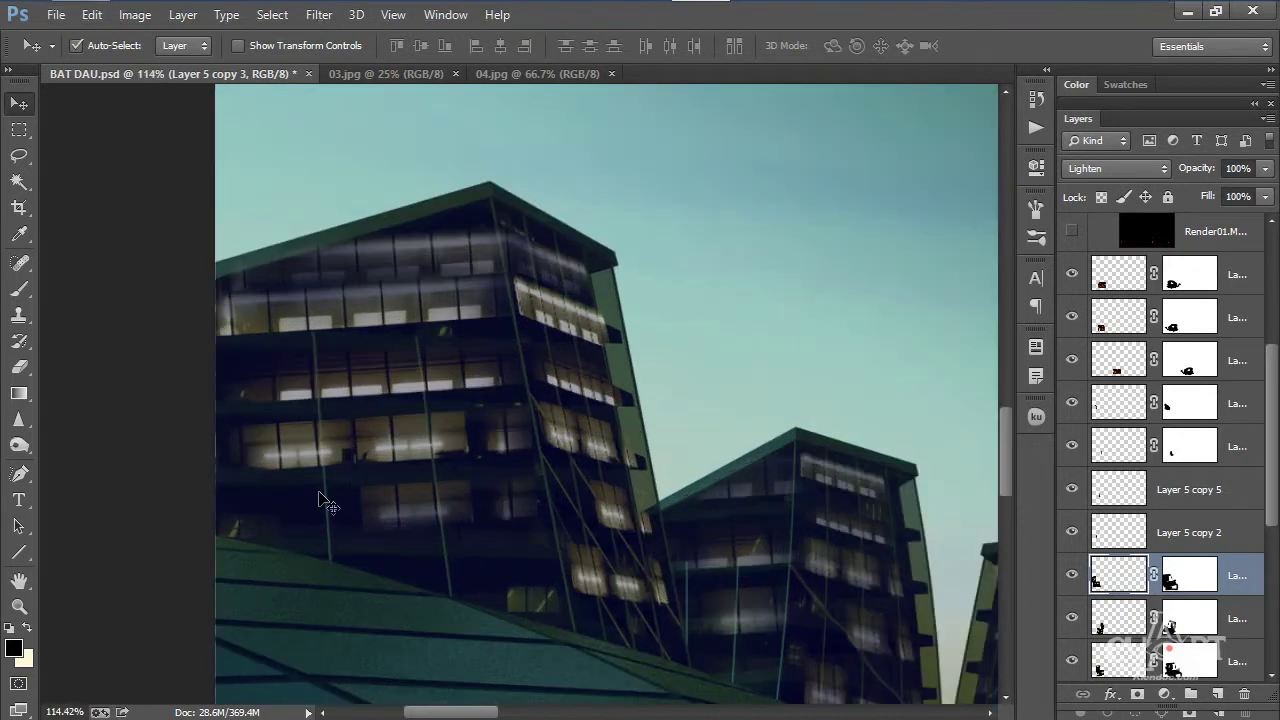
{"action": "left_click", "coordinate": [19, 289]}
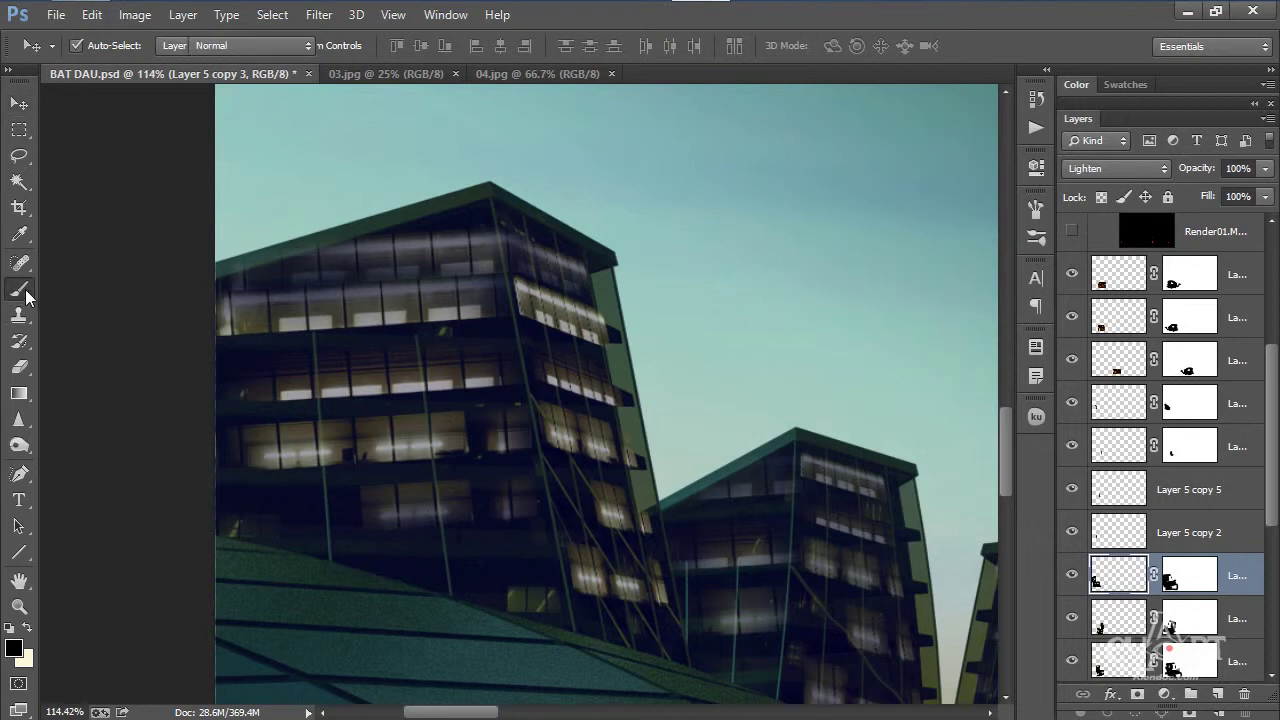
{"action": "left_click", "coordinate": [112, 287]}
{"action": "right_click", "coordinate": [372, 302]}
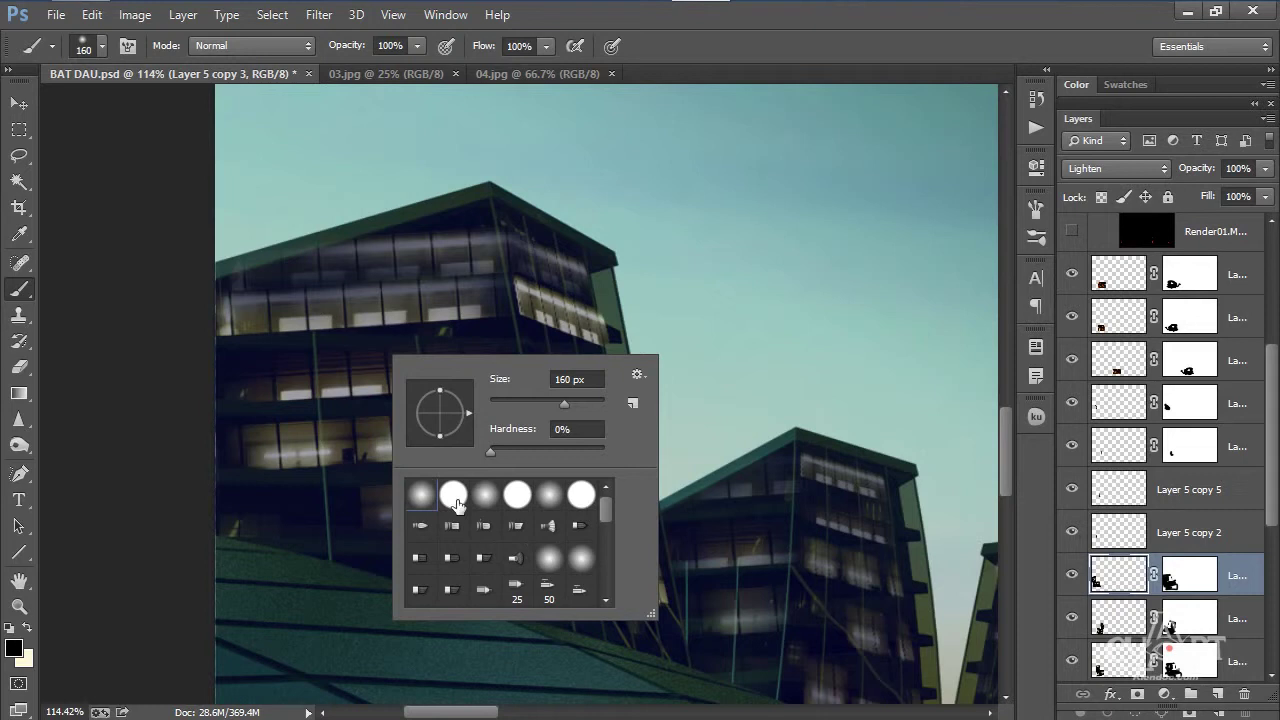
{"action": "double_click", "coordinate": [424, 498]}
{"action": "right_click", "coordinate": [463, 330]}
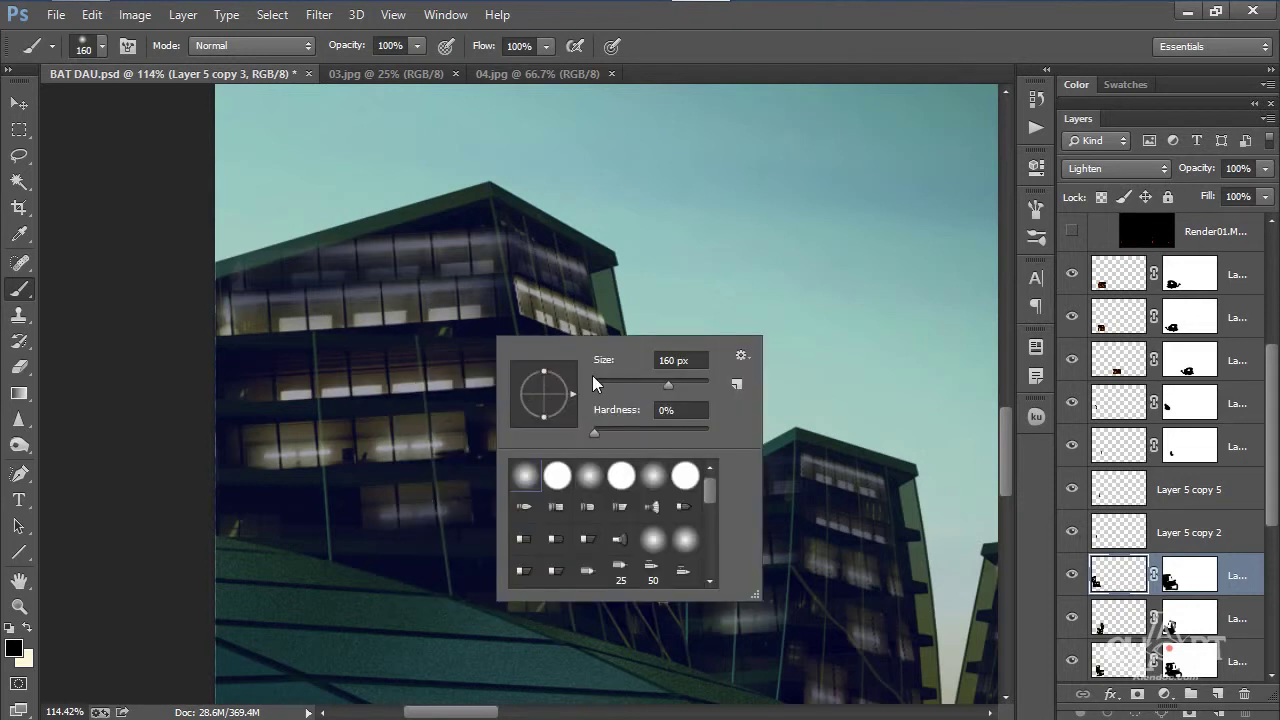
{"action": "left_click_drag", "start_coordinate": [665, 386], "coordinate": [597, 383]}
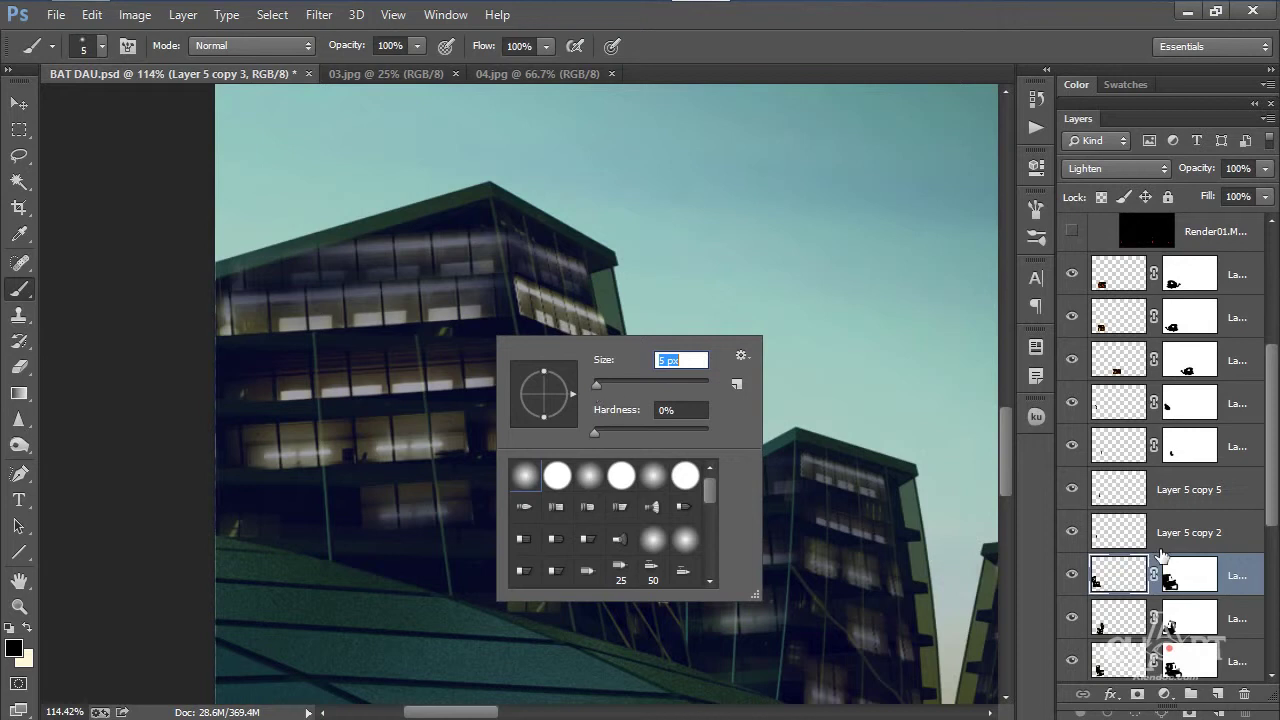
- Add an empty layer above the masked window layers and make cream the foreground colour
{"action": "left_click_drag", "start_coordinate": [1270, 516], "coordinate": [1270, 433]}
{"action": "left_click", "coordinate": [1244, 485]}
{"action": "left_click", "coordinate": [1217, 694]}
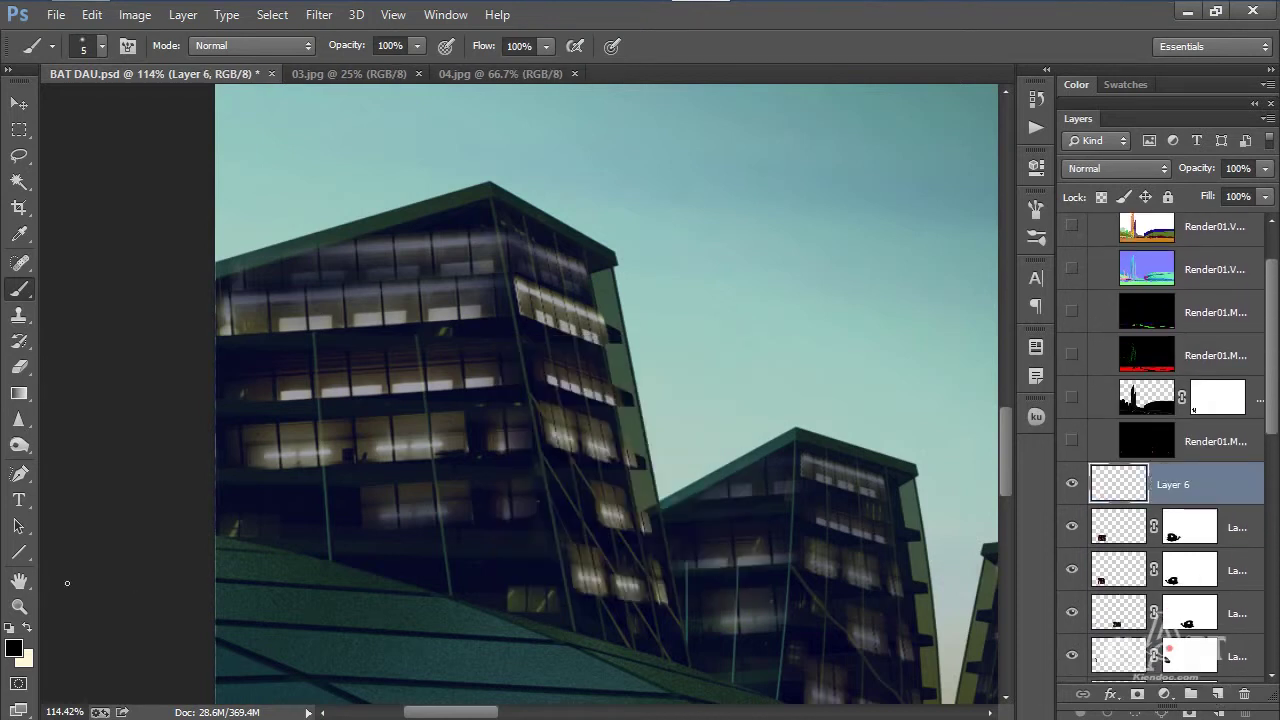
{"action": "left_click", "coordinate": [27, 627]}
- Paint straight cream lines along the two mullions of the largest background building's left face and down its front corner edge
{"action": "scroll", "coordinate": [345, 472], "scroll_direction": "up", "scroll_amount": 3}
{"action": "scroll", "coordinate": [291, 250], "scroll_direction": "down", "scroll_amount": 3}
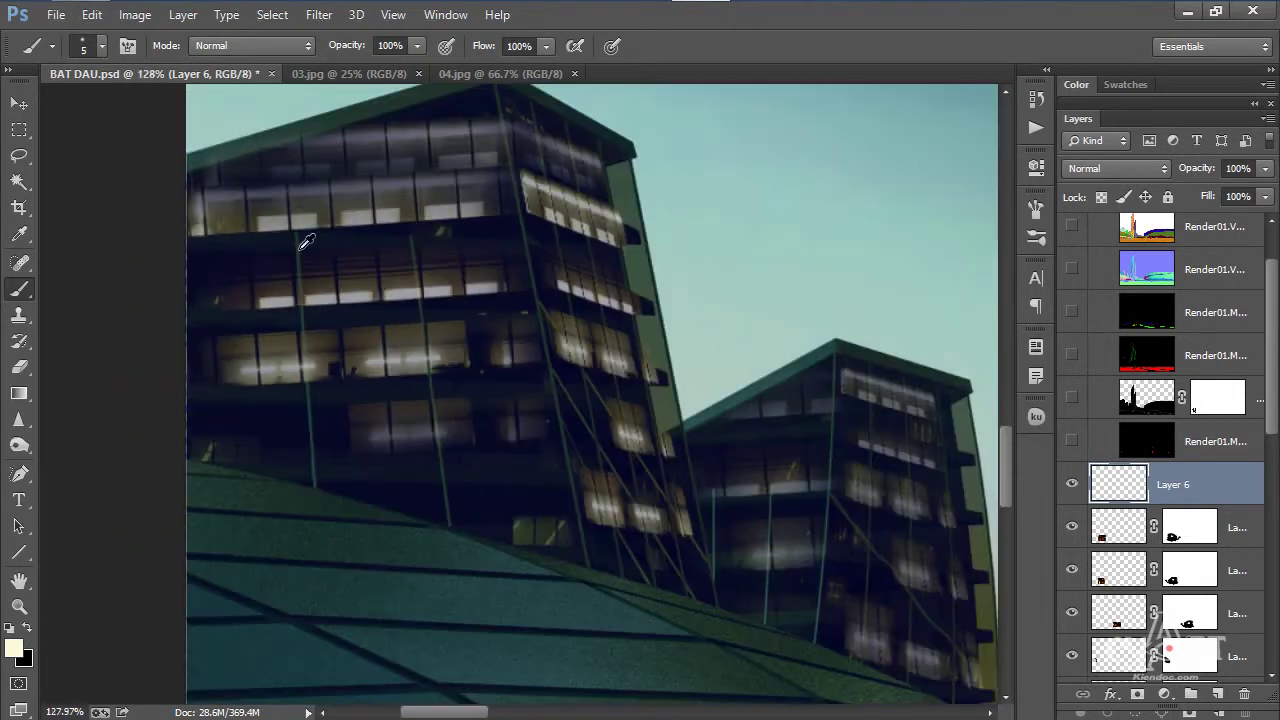
{"action": "left_click", "coordinate": [316, 488]}
{"action": "left_click", "coordinate": [288, 144], "text": "shift"}
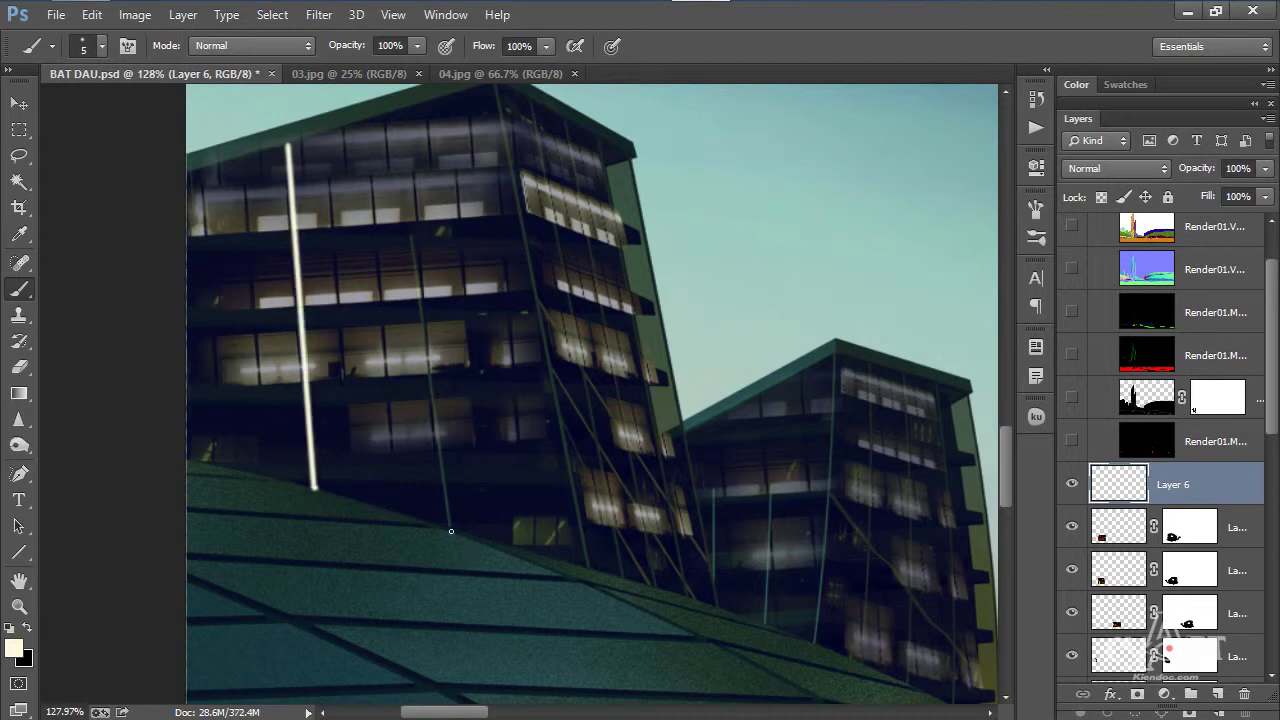
{"action": "left_click", "coordinate": [393, 114], "text": "shift"}
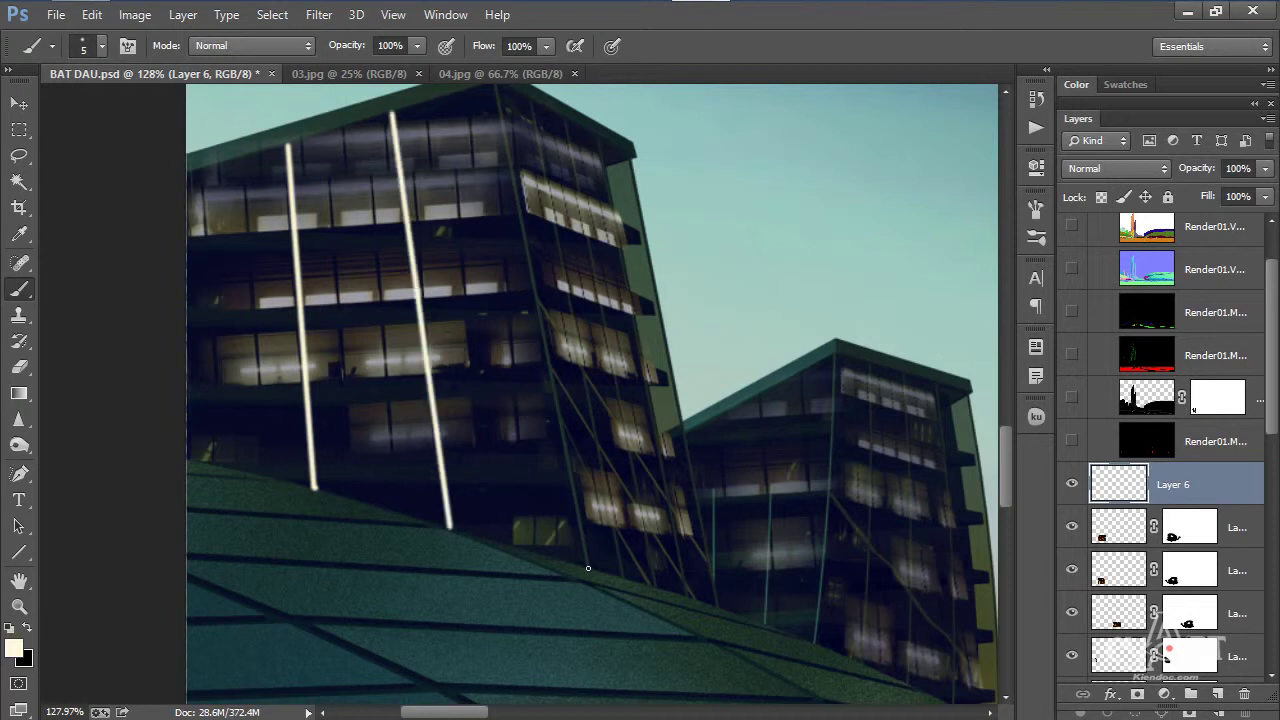
{"action": "left_click", "coordinate": [588, 568]}
{"action": "scroll", "coordinate": [510, 160], "scroll_direction": "up", "scroll_amount": 2}
{"action": "left_click", "coordinate": [496, 195], "text": "shift"}
{"action": "scroll", "coordinate": [281, 297], "scroll_direction": "down", "scroll_amount": 4}
{"action": "scroll", "coordinate": [443, 448], "scroll_direction": "up", "scroll_amount": 2}
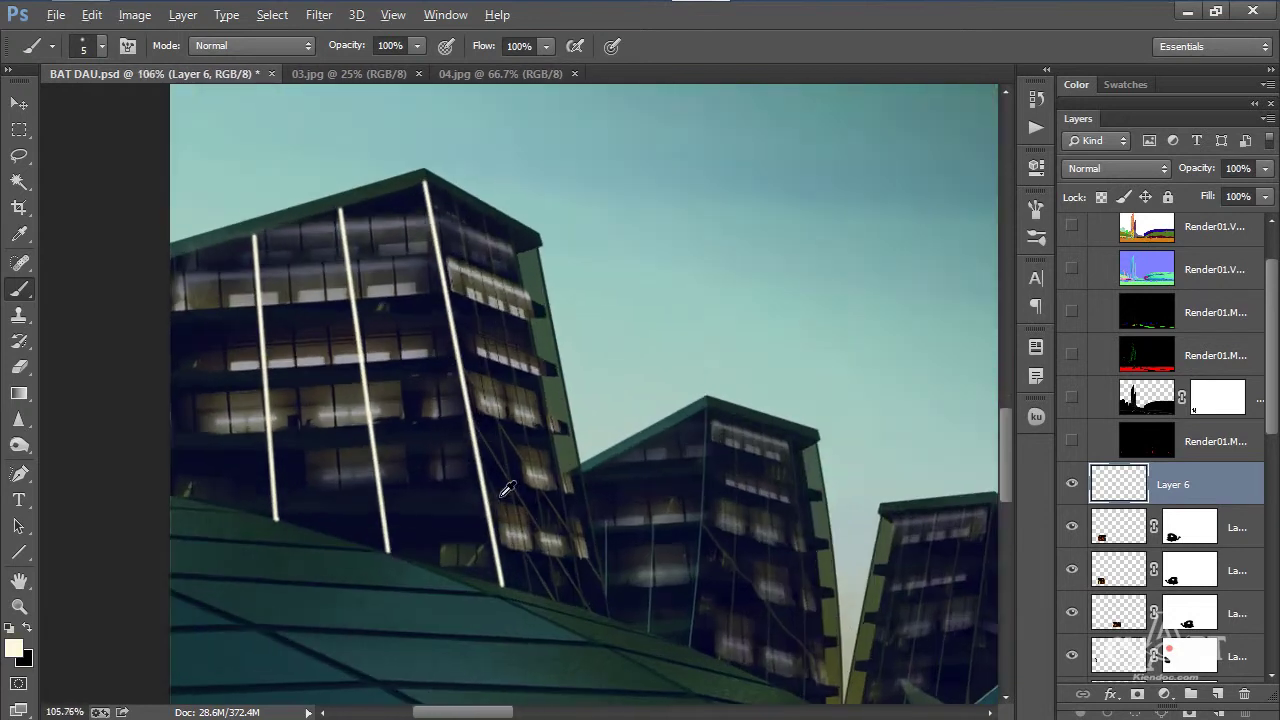
- Paint straight cream lines along the diagonal braces and vertical mullions of the largest building's right face
{"action": "scroll", "coordinate": [554, 561], "scroll_direction": "up", "scroll_amount": 2}
{"action": "left_click", "coordinate": [554, 608]}
{"action": "left_click", "coordinate": [470, 449], "text": "shift"}
{"action": "left_click", "coordinate": [458, 395]}
{"action": "left_click", "coordinate": [601, 622], "text": "shift"}
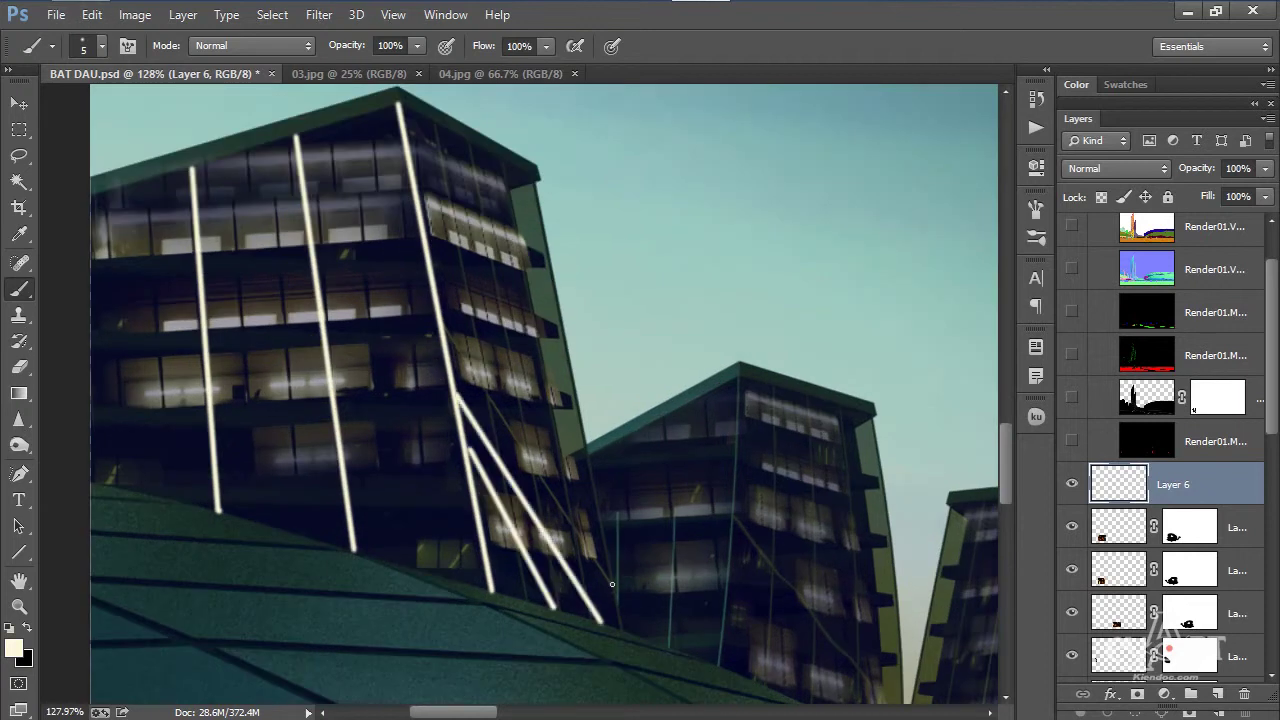
{"action": "left_click", "coordinate": [444, 330]}
{"action": "left_click", "coordinate": [614, 584], "text": "shift"}
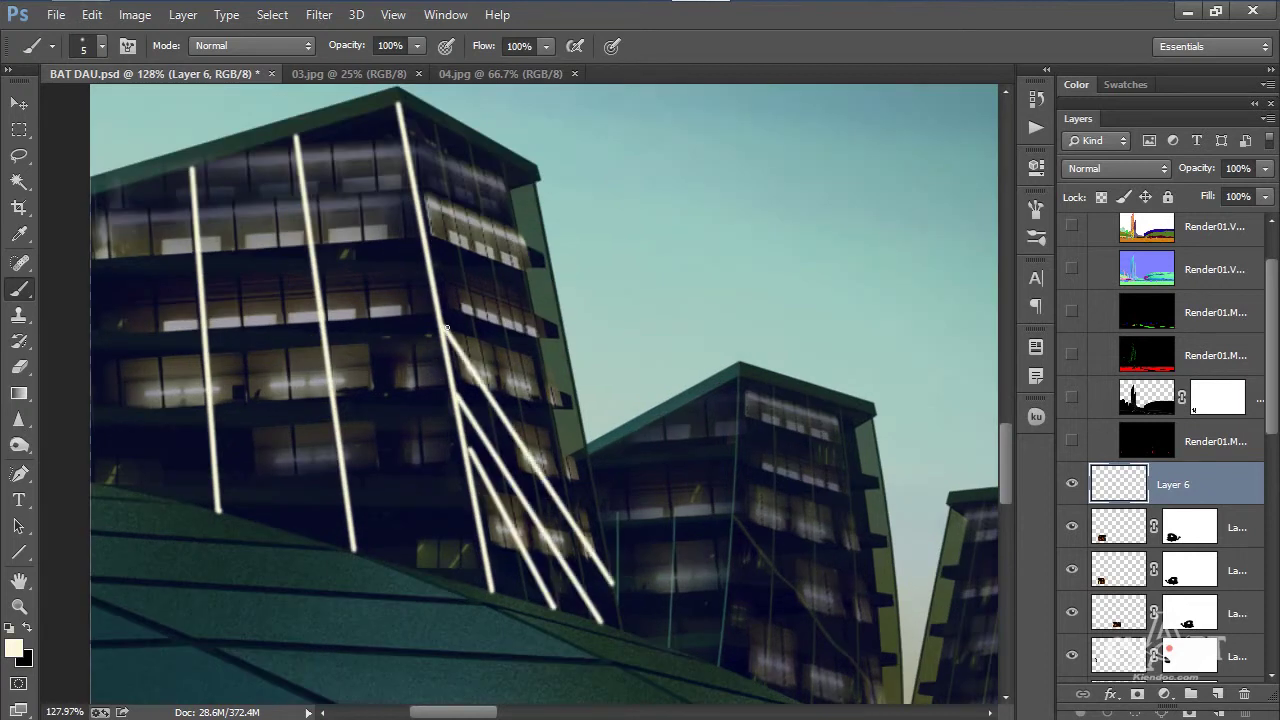
{"action": "left_click", "coordinate": [434, 124]}
{"action": "left_click", "coordinate": [527, 602], "text": "shift"}
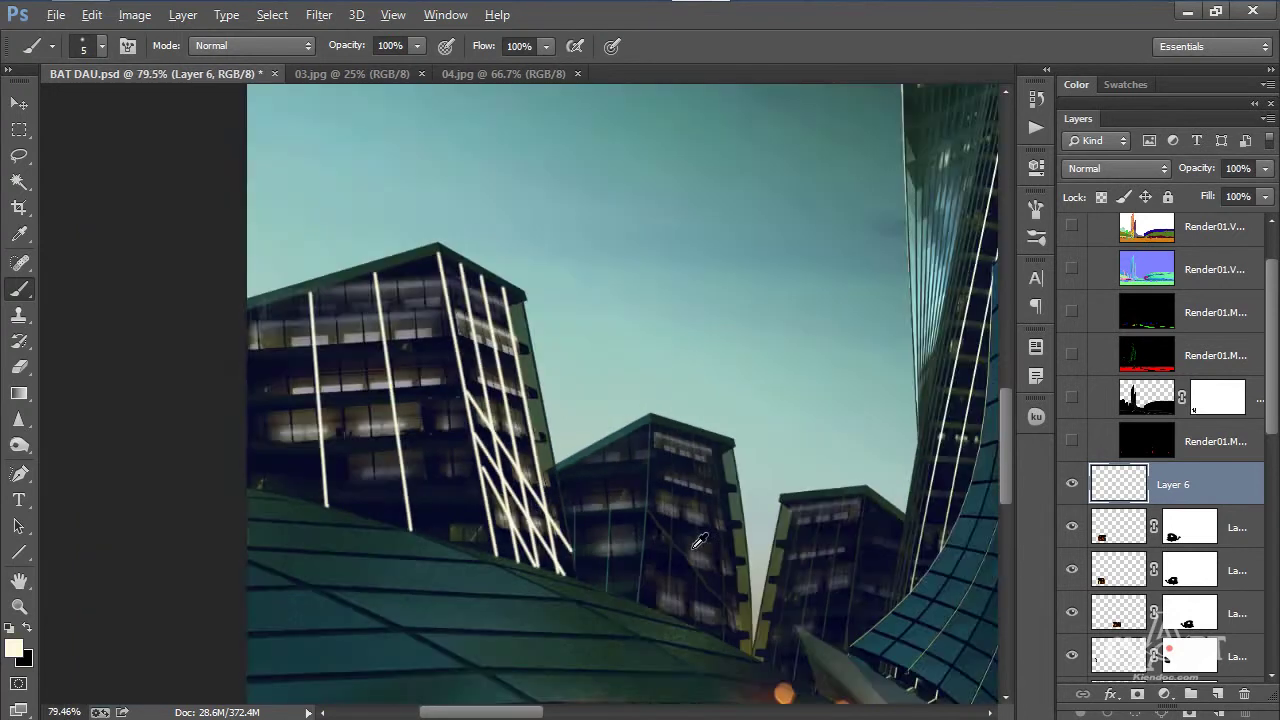
{"action": "scroll", "coordinate": [747, 560], "scroll_direction": "up", "scroll_amount": 5}
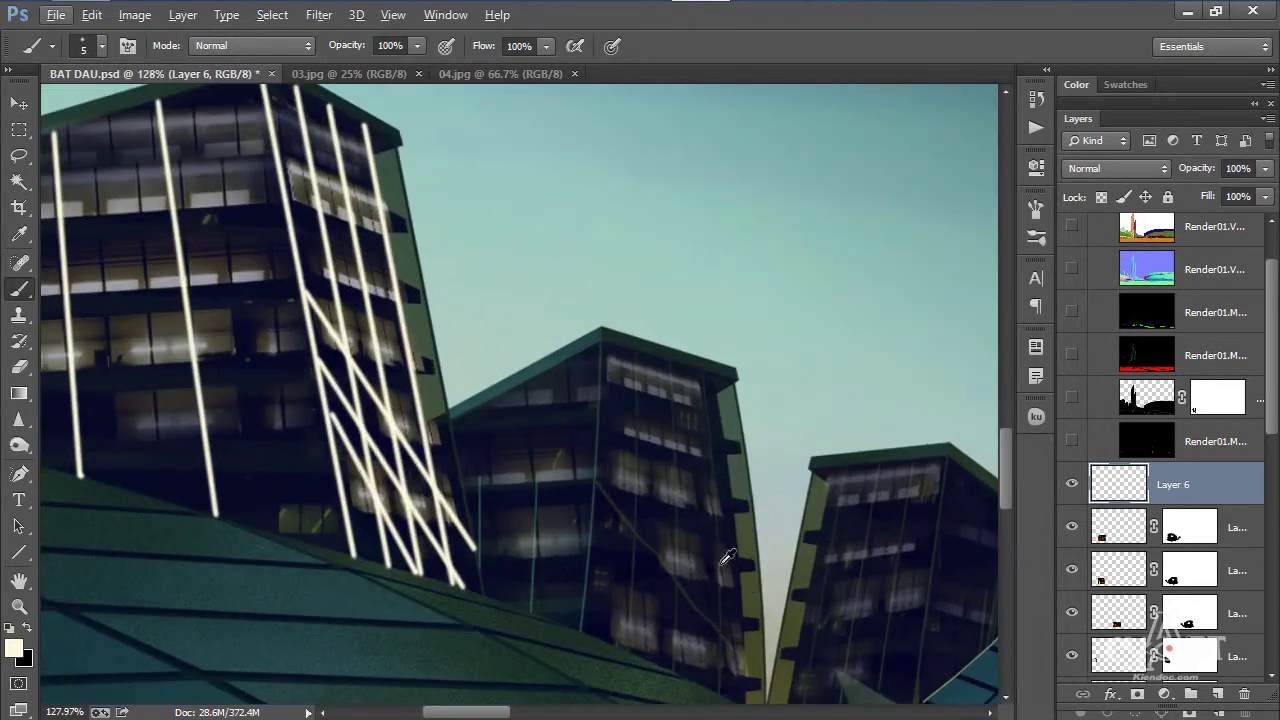
{"action": "left_click", "coordinate": [531, 612]}
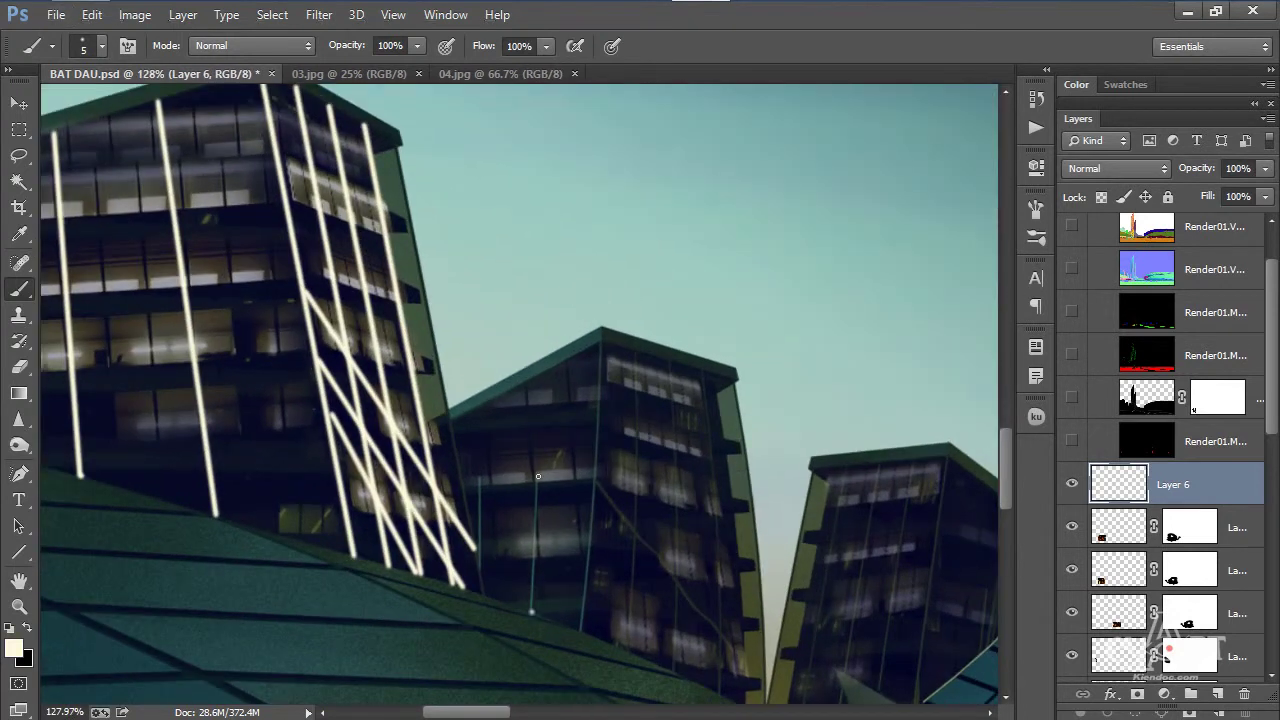
{"action": "left_click", "coordinate": [539, 376], "text": "shift"}
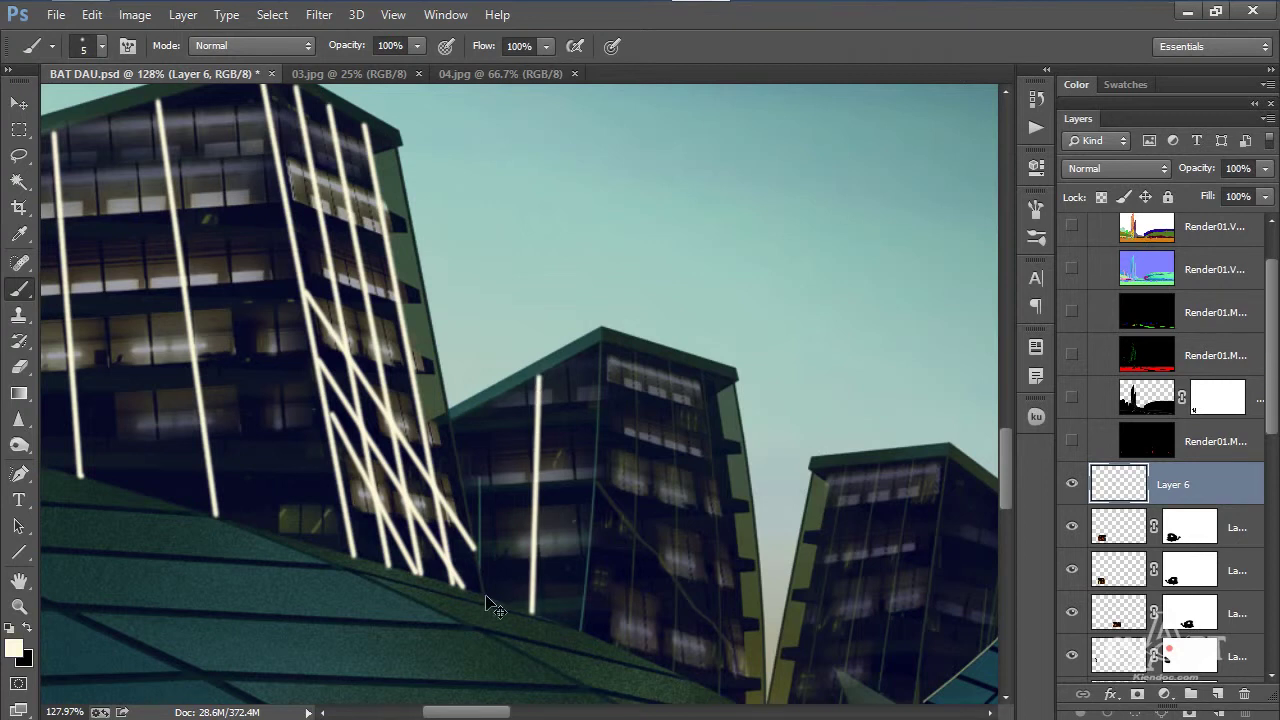
{"action": "key", "text": "ctrl+z"}
- Reduce the brush size to 3 px and paint straight cream lines along the middle background building's vertical mullions
{"action": "right_click", "coordinate": [592, 567]}
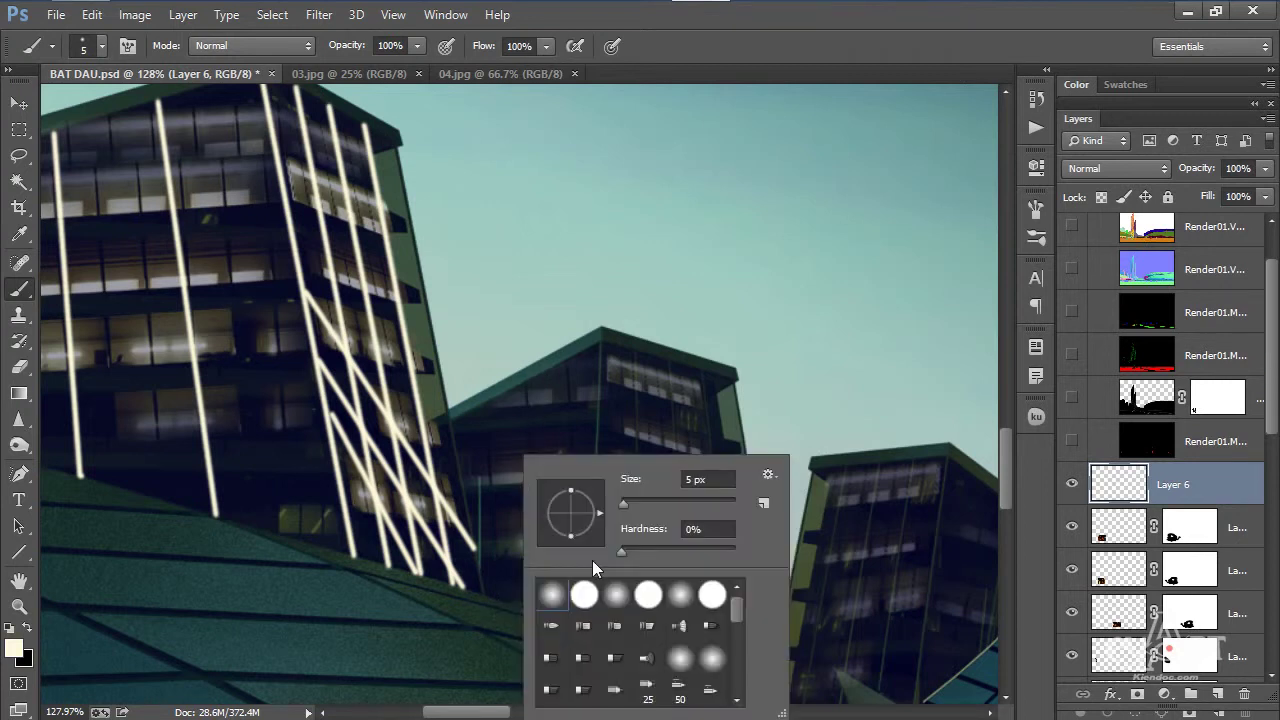
{"action": "double_click", "coordinate": [688, 480]}
{"action": "type", "text": "3"}
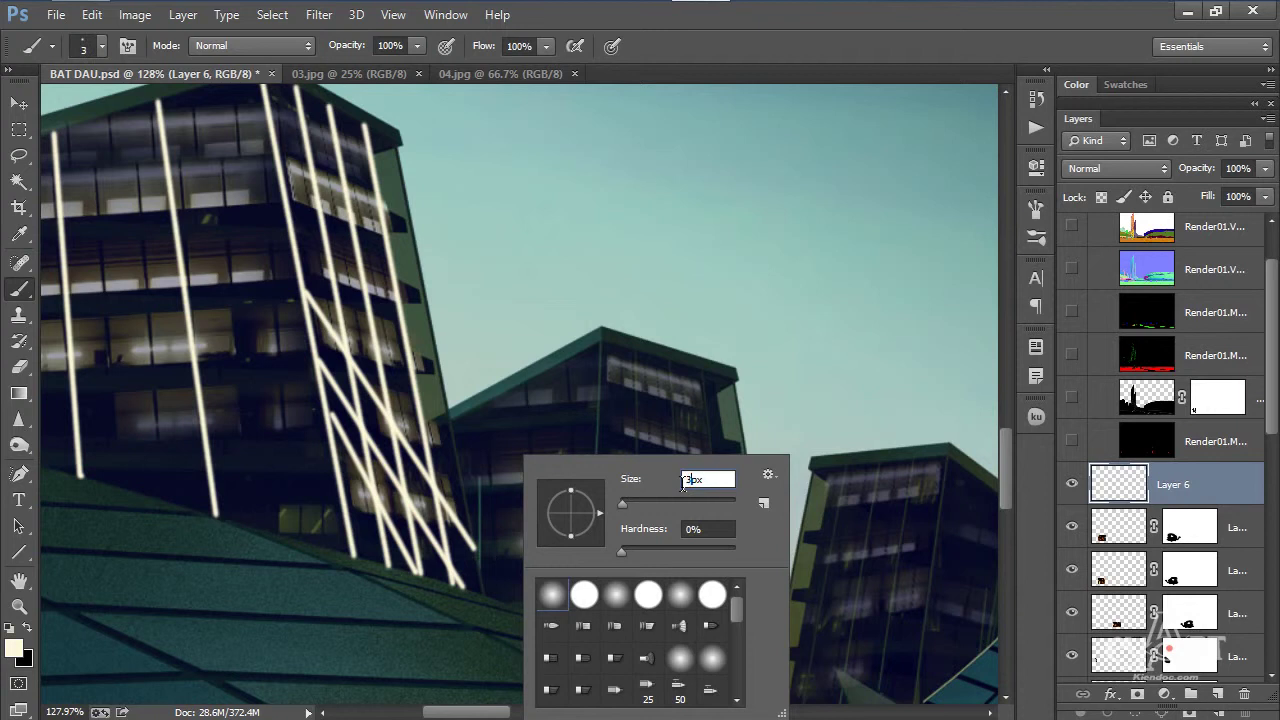
{"action": "key", "text": "Return"}
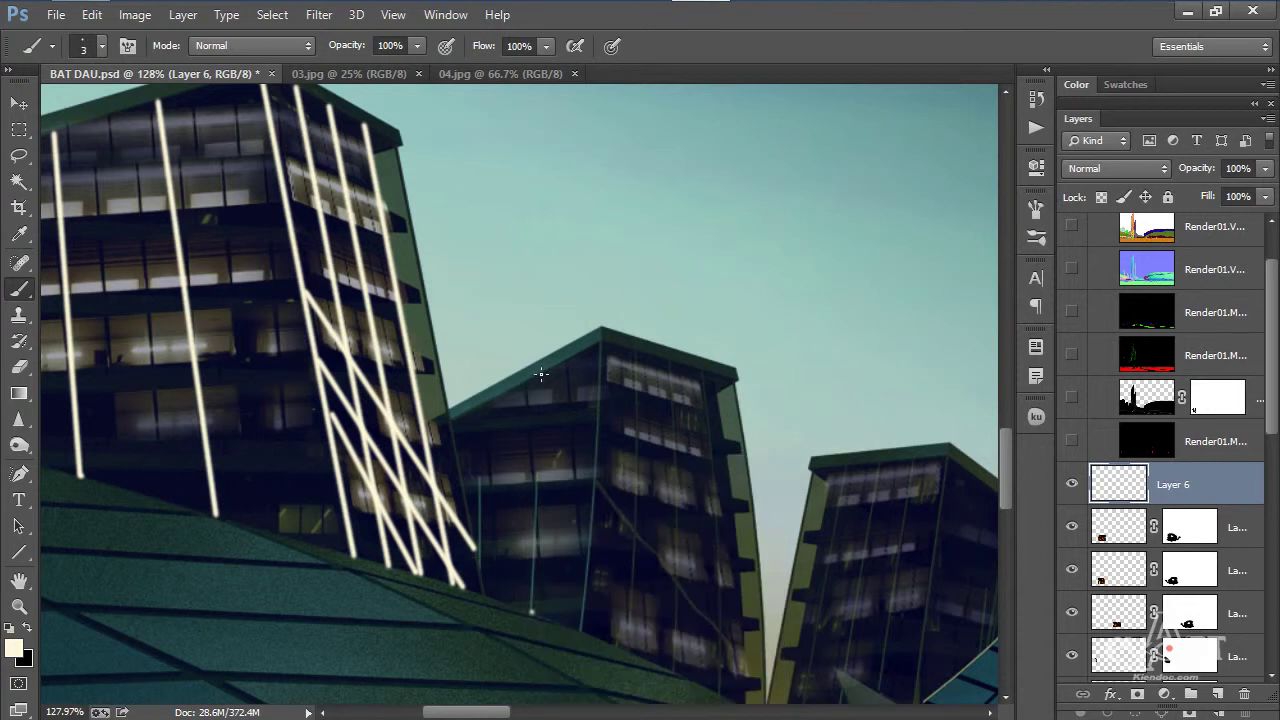
{"action": "left_click", "coordinate": [541, 374]}
{"action": "left_click", "coordinate": [532, 612], "text": "shift"}
{"action": "left_click", "coordinate": [479, 572]}
{"action": "left_click", "coordinate": [480, 409], "text": "shift"}
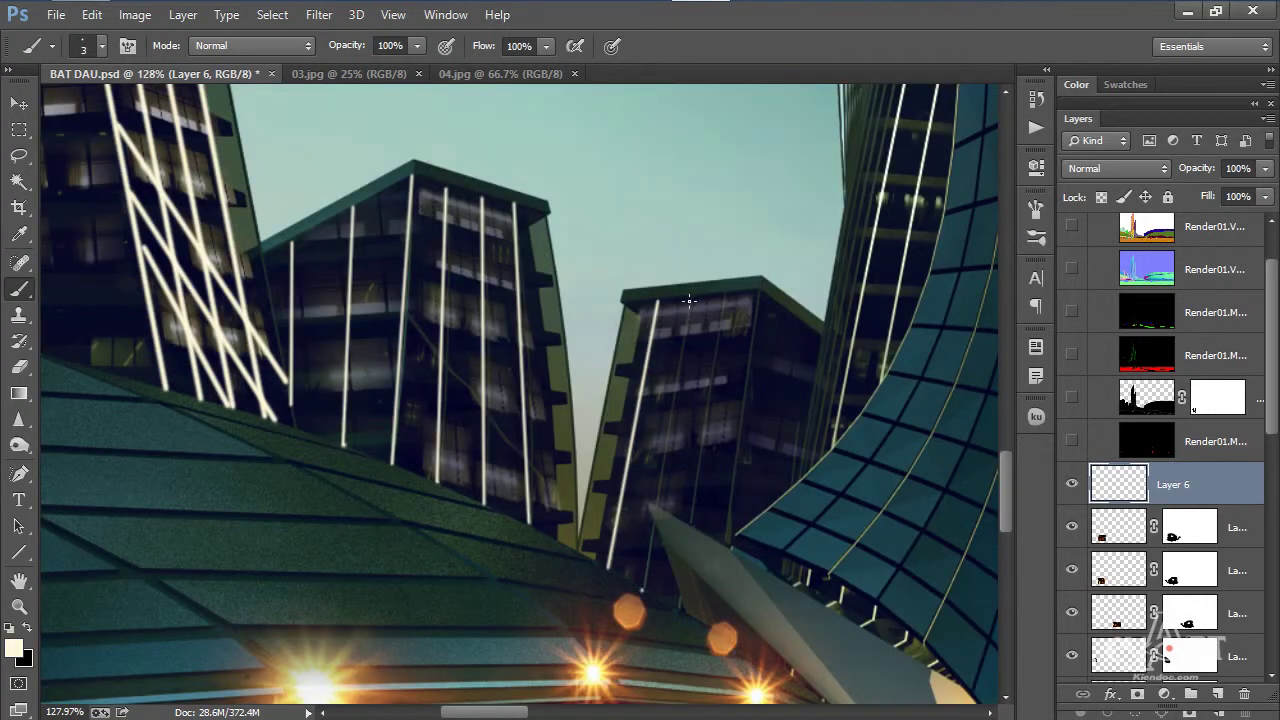
- Paint straight cream lines along the vertical mullions and corner edge of the smallest background building
{"action": "left_click", "coordinate": [688, 300]}
{"action": "left_click", "coordinate": [641, 591], "text": "shift"}
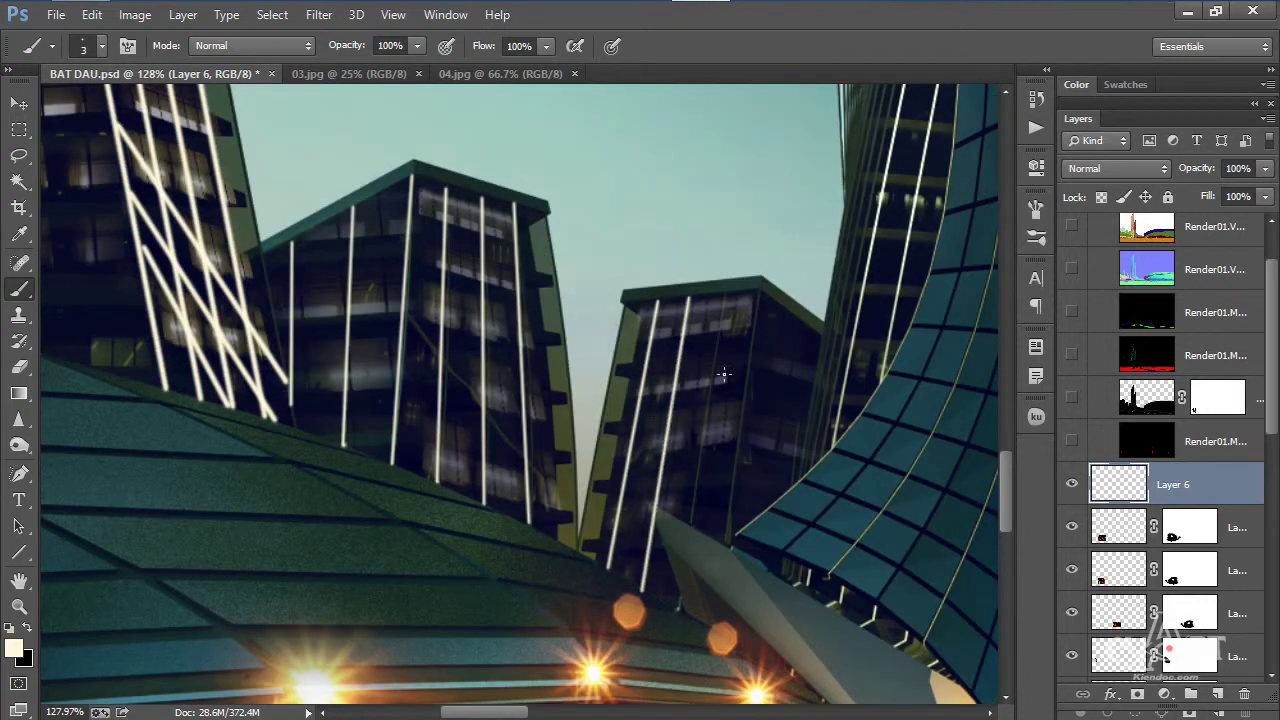
{"action": "left_click", "coordinate": [724, 295], "text": "shift"}
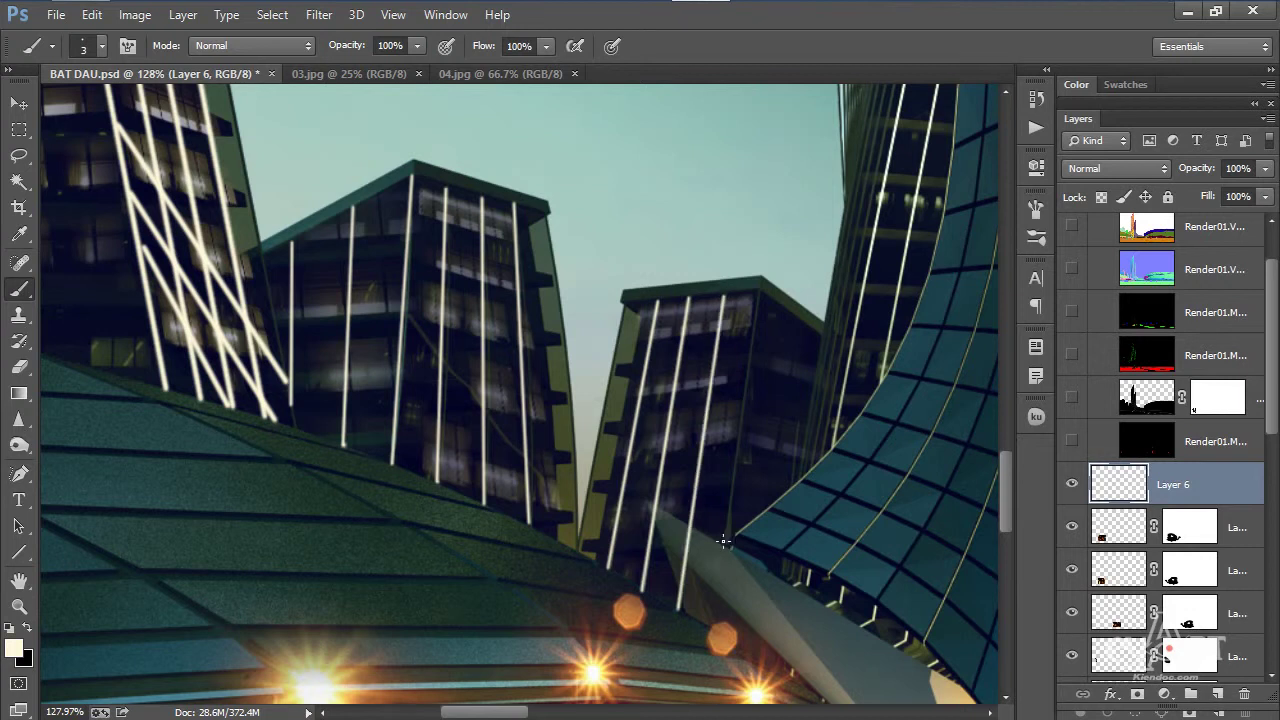
{"action": "left_click", "coordinate": [757, 294], "text": "shift"}
- Set the blend mode of Layer 6, which holds the painted mullion lines, to Screen
{"action": "scroll", "coordinate": [659, 406], "scroll_direction": "down", "scroll_amount": 3}
{"action": "scroll", "coordinate": [666, 400], "scroll_direction": "down", "scroll_amount": 2}
{"action": "scroll", "coordinate": [684, 415], "scroll_direction": "up", "scroll_amount": 1}
{"action": "left_click", "coordinate": [1117, 168]}
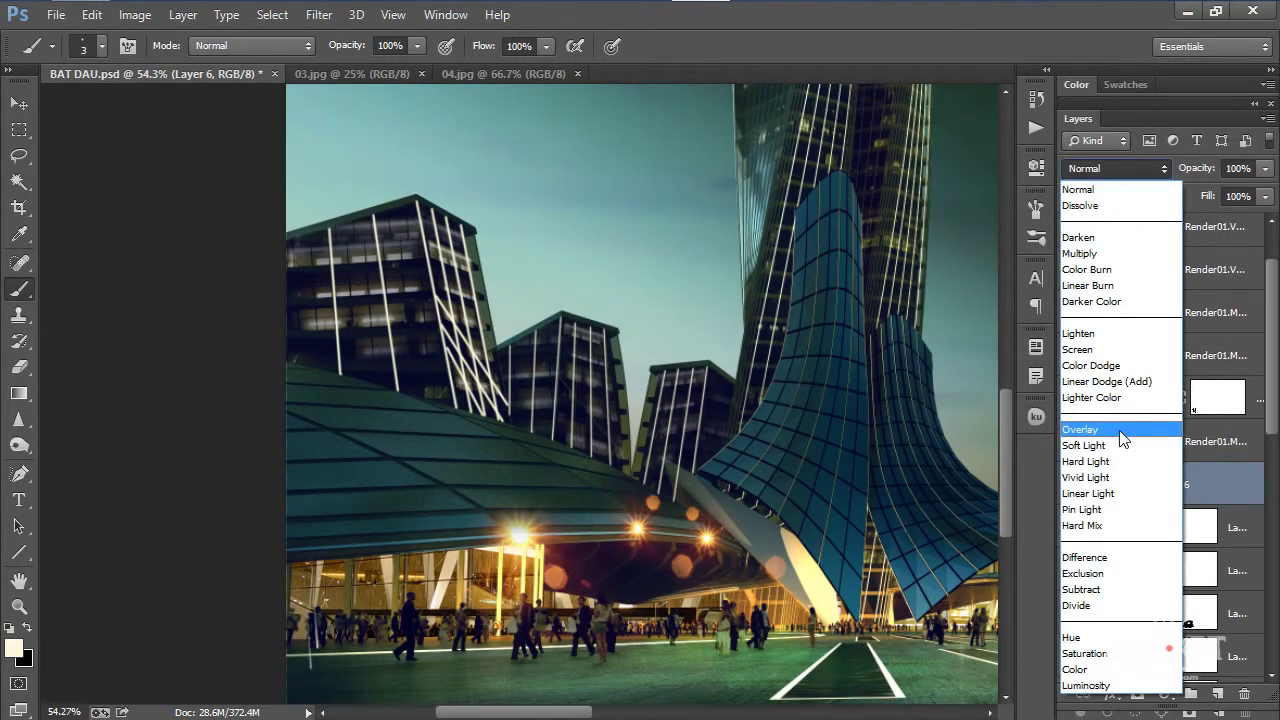
{"action": "left_click", "coordinate": [1099, 350]}
- Try the Multiply blend mode on the painted mullion lines, and return the layer to Screen
{"action": "left_click", "coordinate": [1112, 170]}
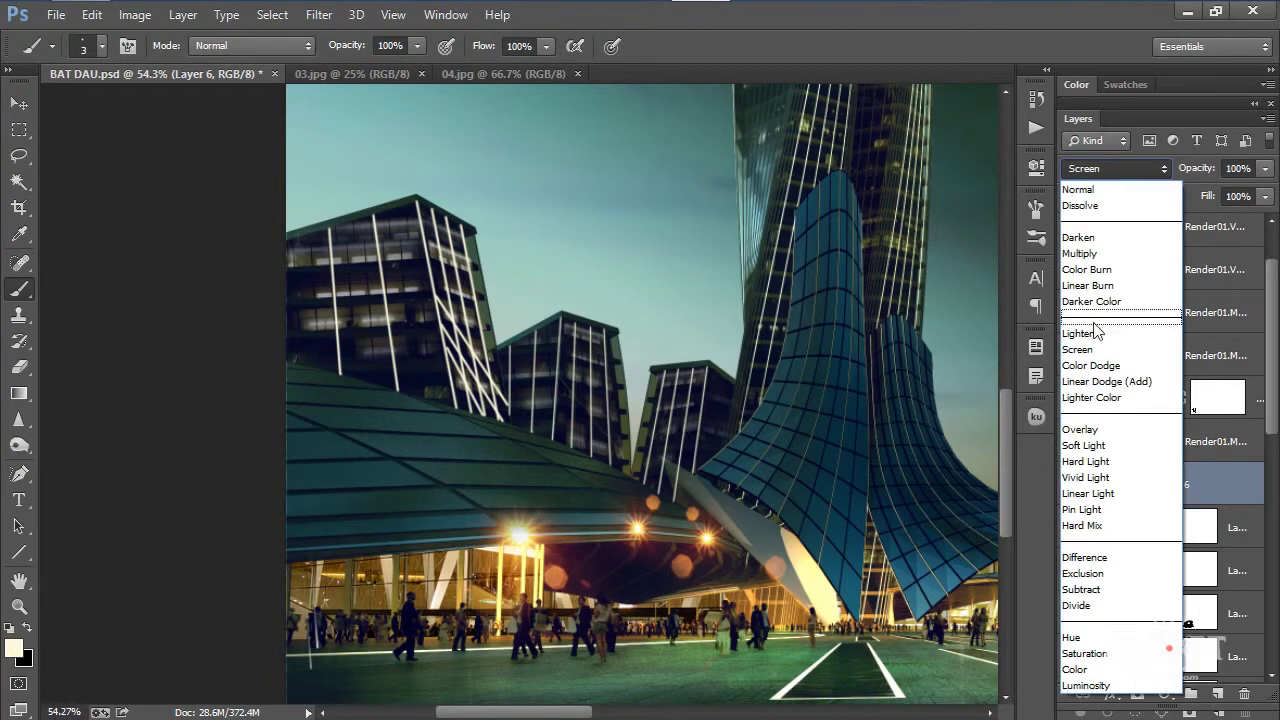
{"action": "left_click", "coordinate": [1095, 253]}
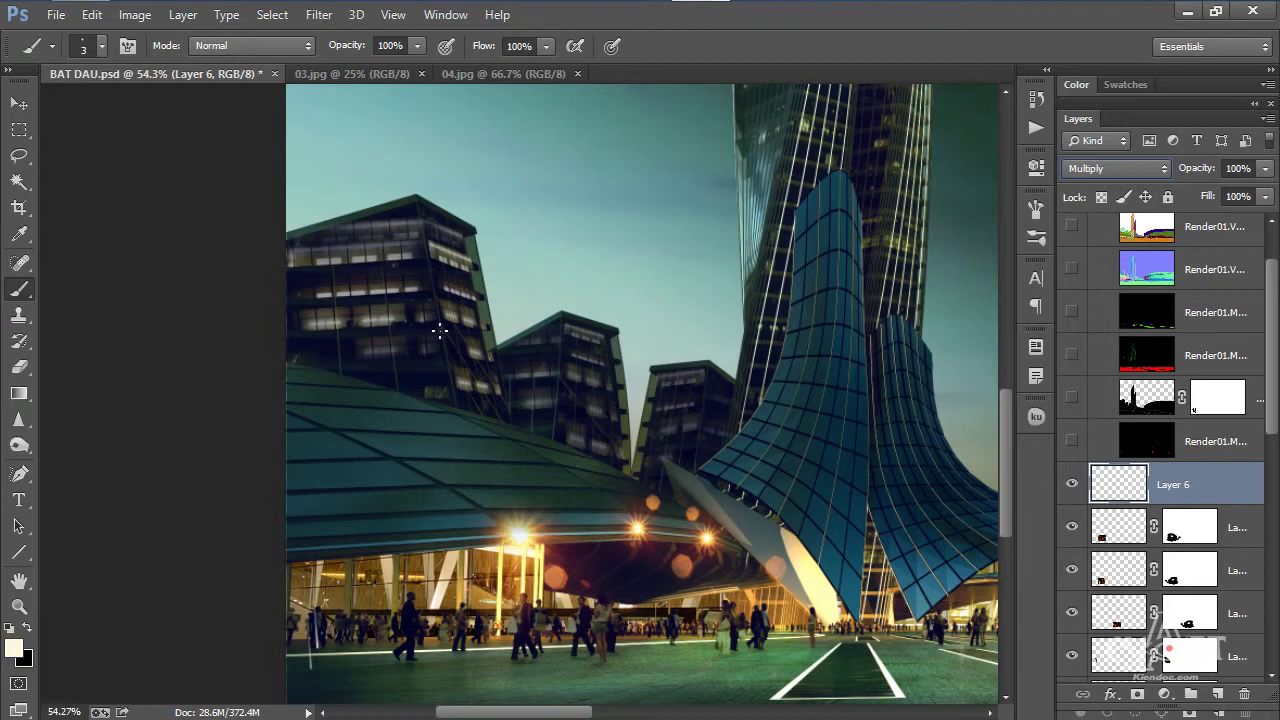
{"action": "left_click", "coordinate": [1111, 169]}
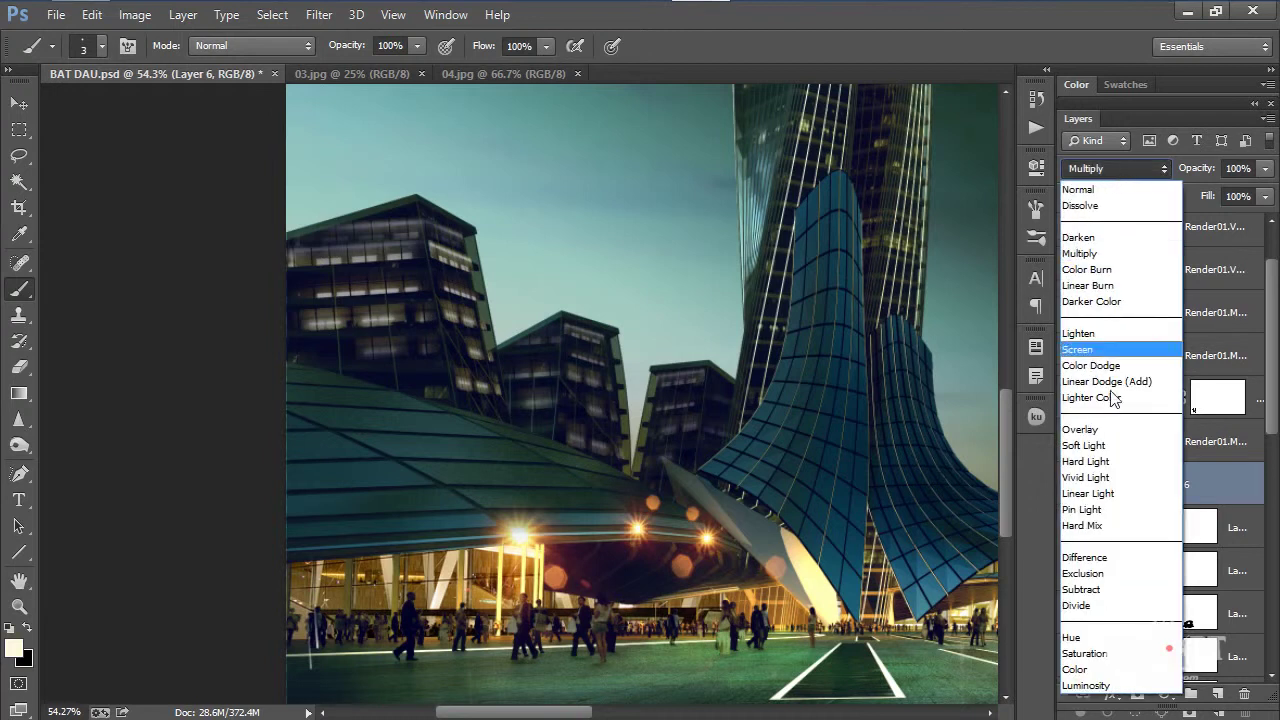
{"action": "left_click", "coordinate": [1090, 349]}
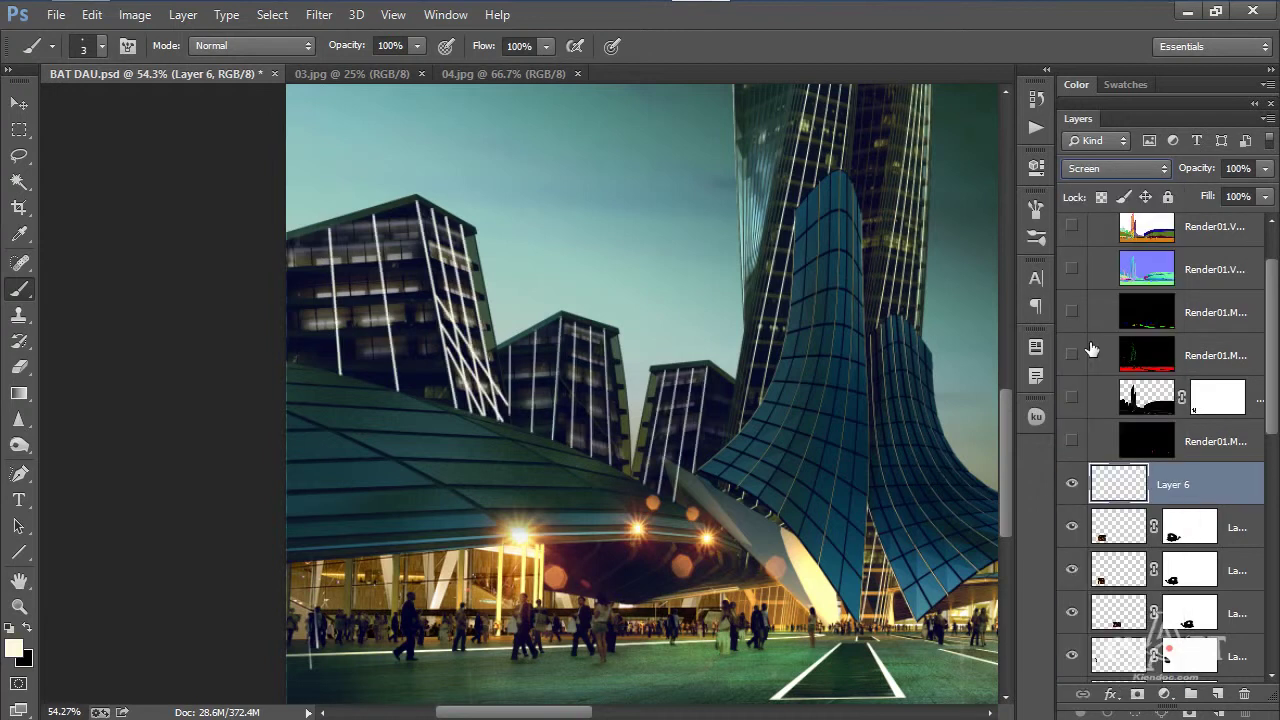
- Lower the opacity of the painted mullion line layer to 20% and fit the whole render in view with the Move tool active
{"action": "left_click", "coordinate": [1265, 168]}
{"action": "left_click_drag", "start_coordinate": [1262, 190], "coordinate": [1178, 195]}
{"action": "left_click", "coordinate": [1237, 169]}
{"action": "type", "text": "20"}
{"action": "key", "text": "Return"}
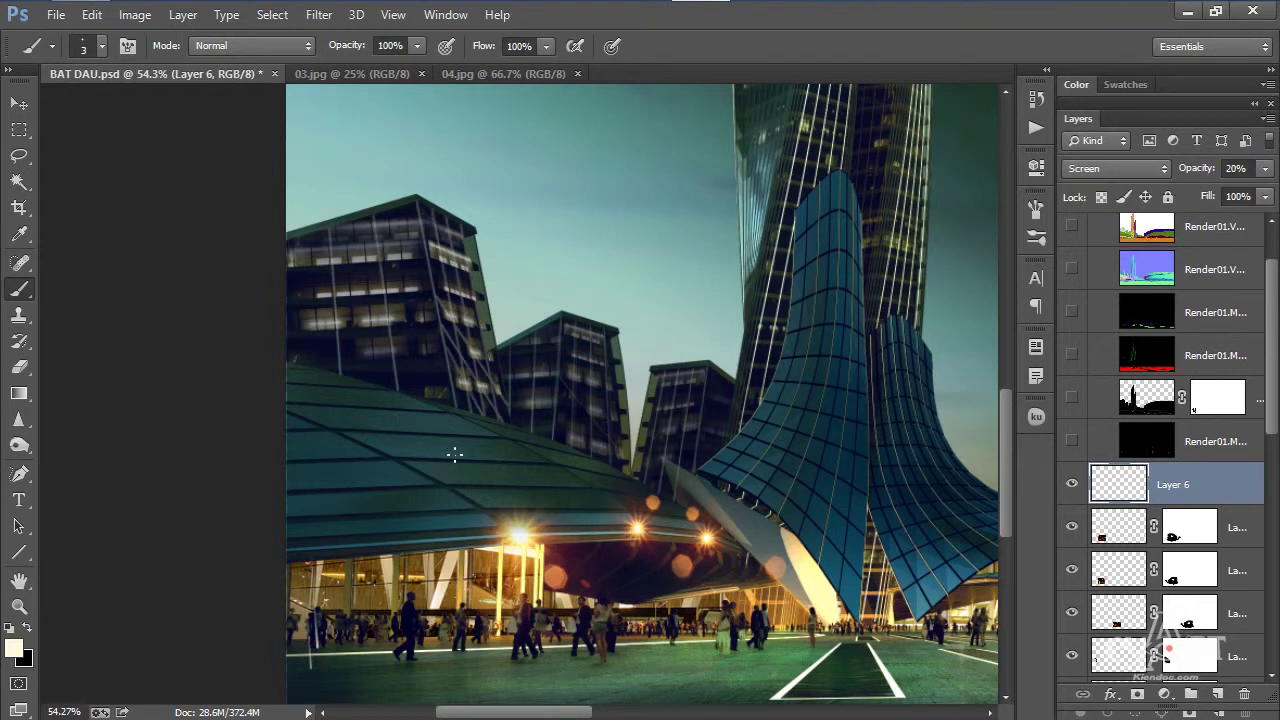
{"action": "key", "text": "v"}
{"action": "key", "text": "ctrl+0"}
{"action": "key", "text": "alt"}
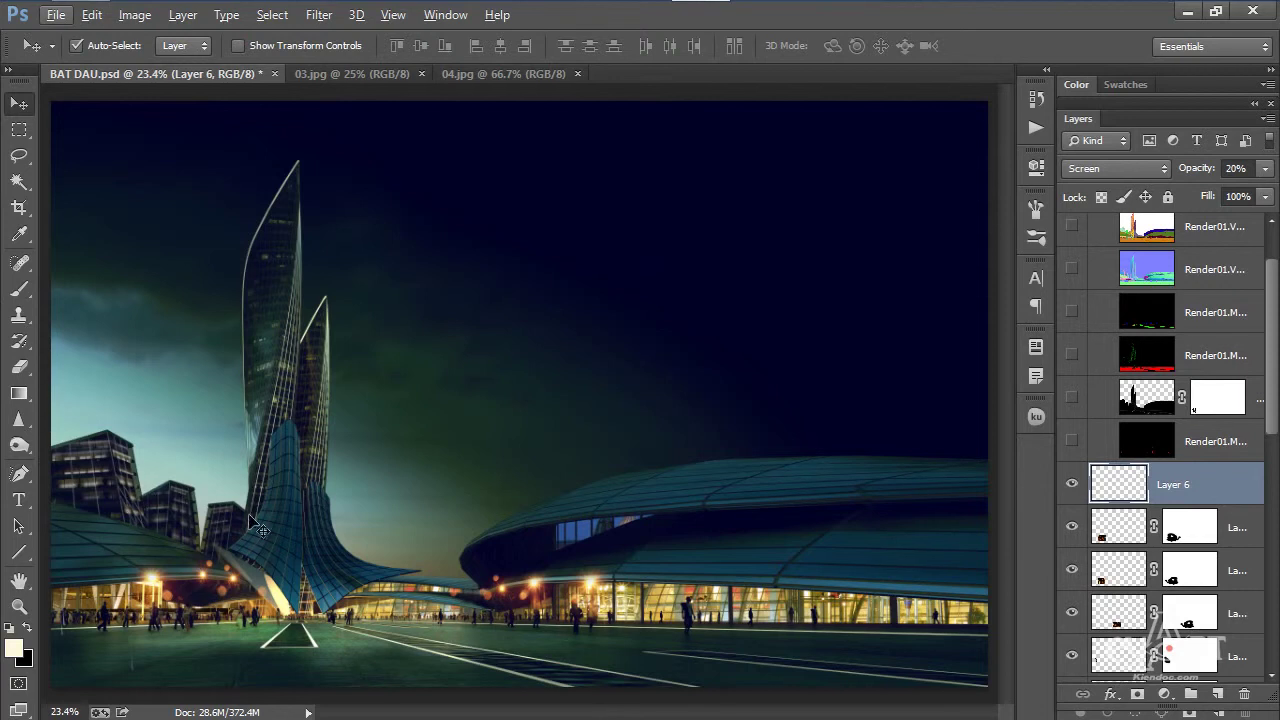